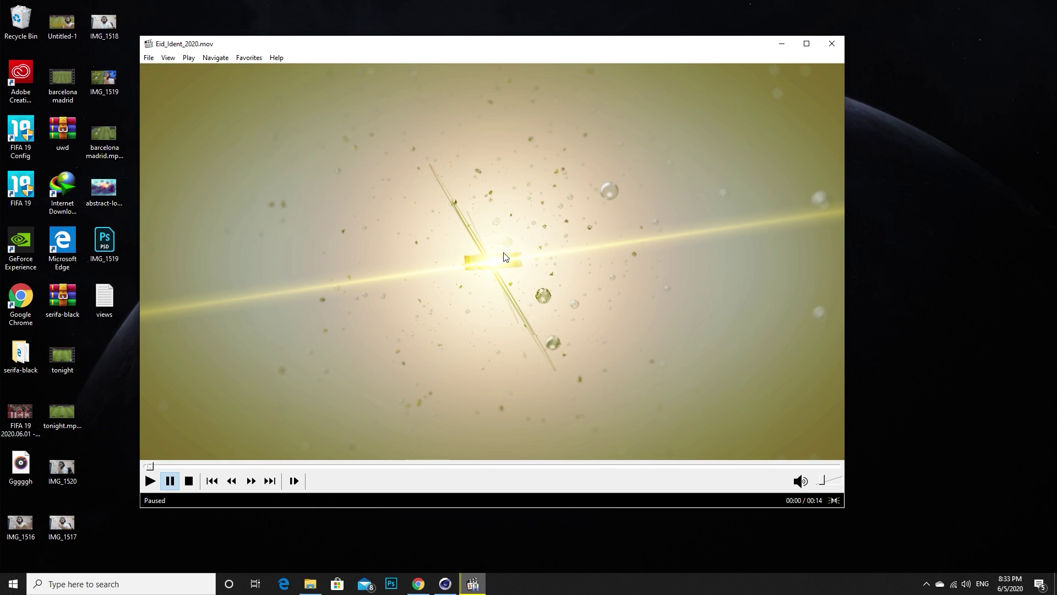
# Bring the Cinema 4D shot01.c4d scene to the front after previewing the Eid_Ident_2020 animation.
pyautogui.click(445, 583)
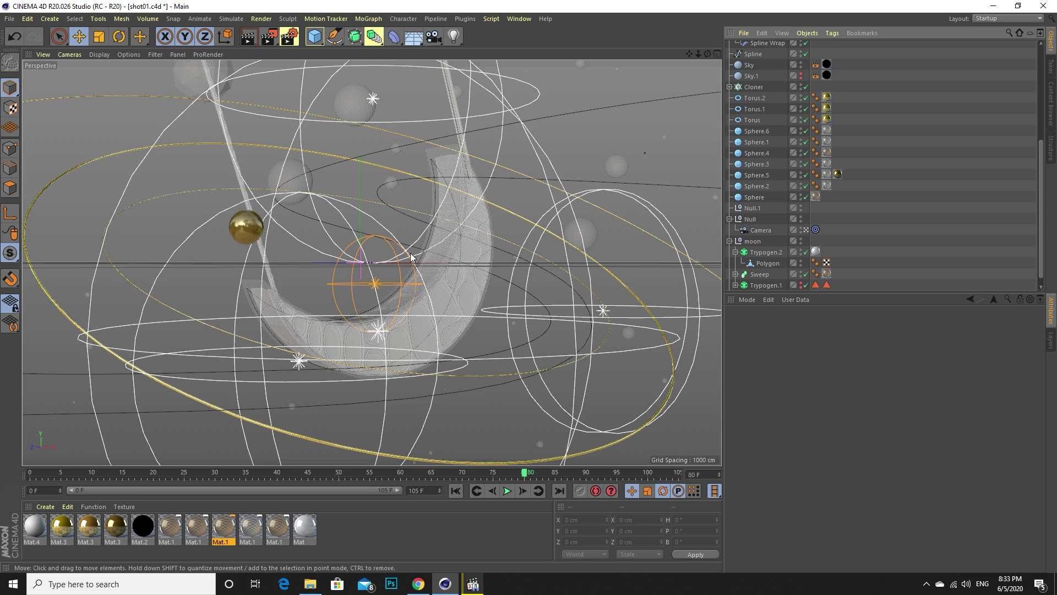
# Replay Eid_Ident_2020.mov, pause it at 00:02, and minimize Media Player Classic.
pyautogui.click(472, 583)
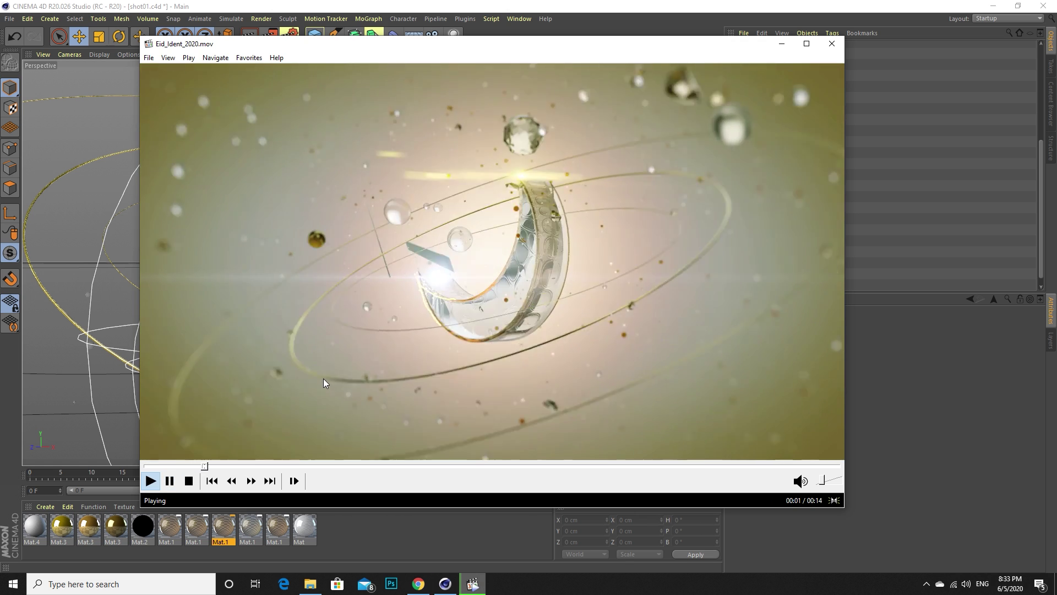
pyautogui.press('space')
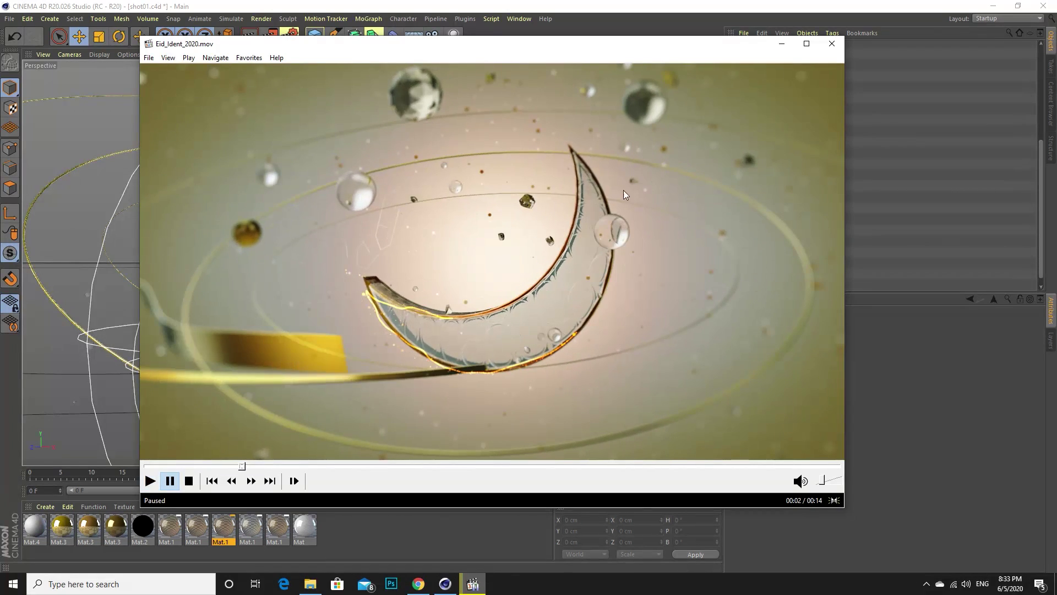
pyautogui.click(778, 45)
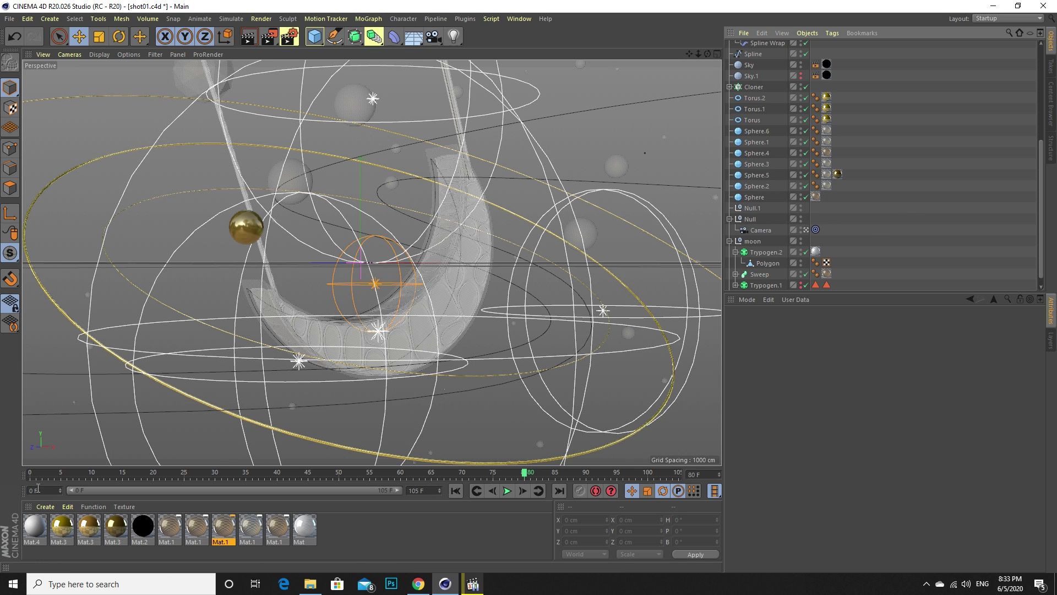
# Solo the moon's Polygon object, disable Trypogen.2, and switch to Gouraud Shading (Lines).
pyautogui.moveTo(41, 474); pyautogui.dragTo(437, 481)
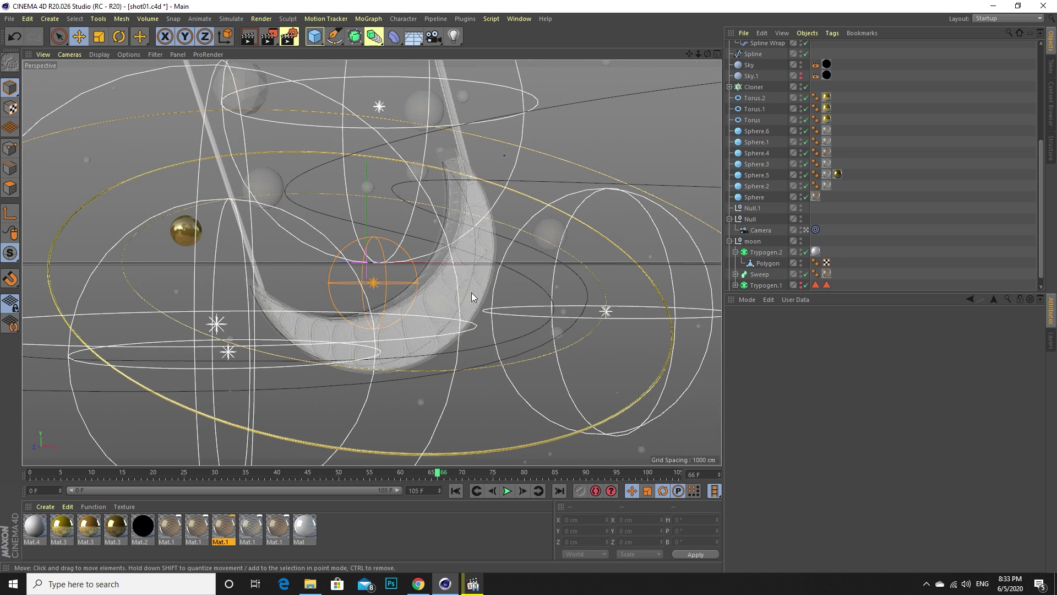
pyautogui.click(759, 273)
pyautogui.click(766, 263)
pyautogui.moveTo(9, 252); pyautogui.dragTo(66, 306)
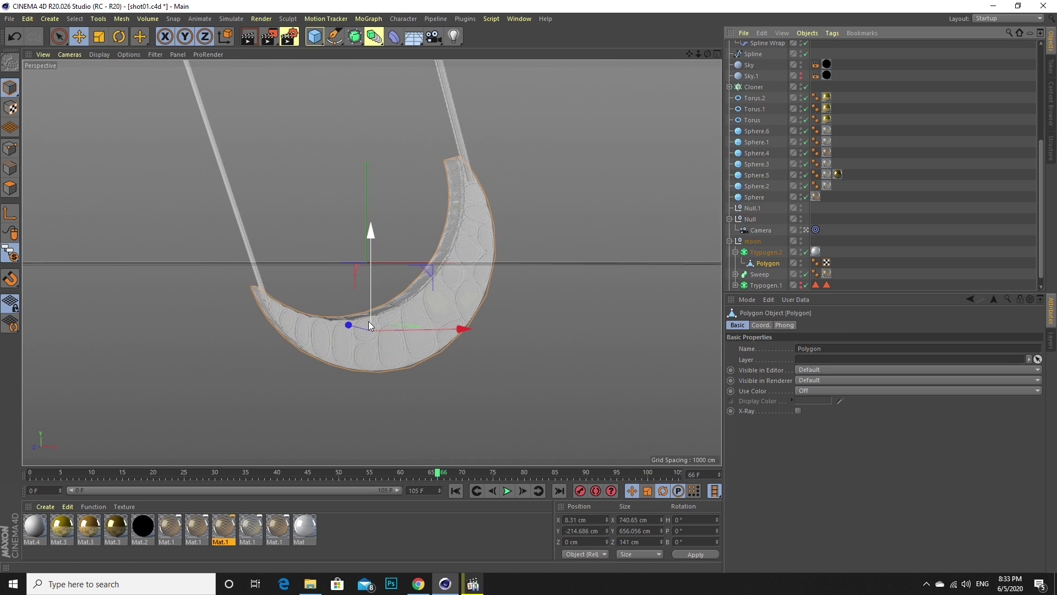
pyautogui.click(805, 252)
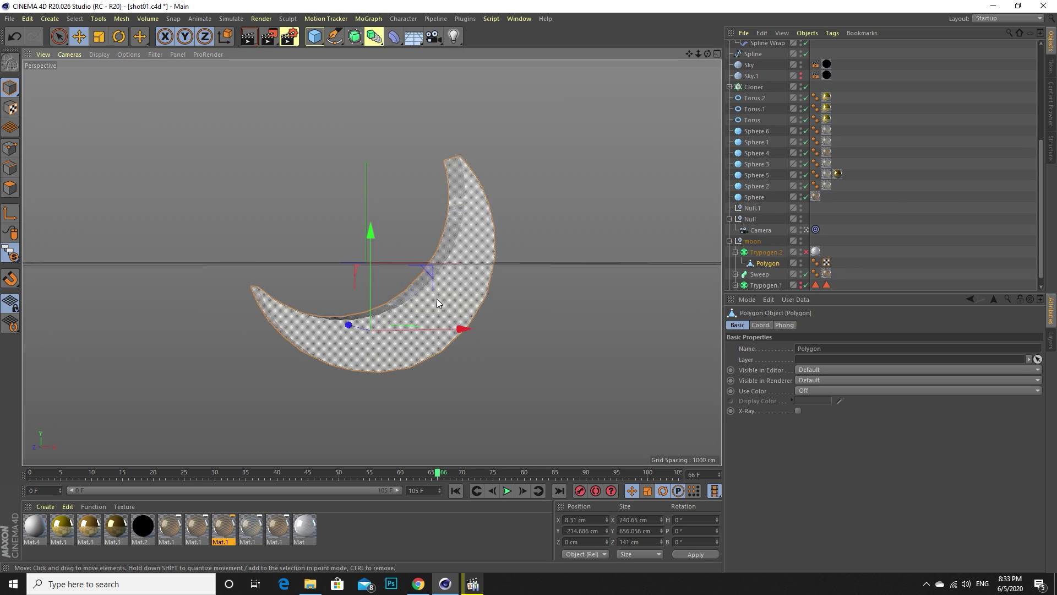
pyautogui.press('n')
pyautogui.press('b')
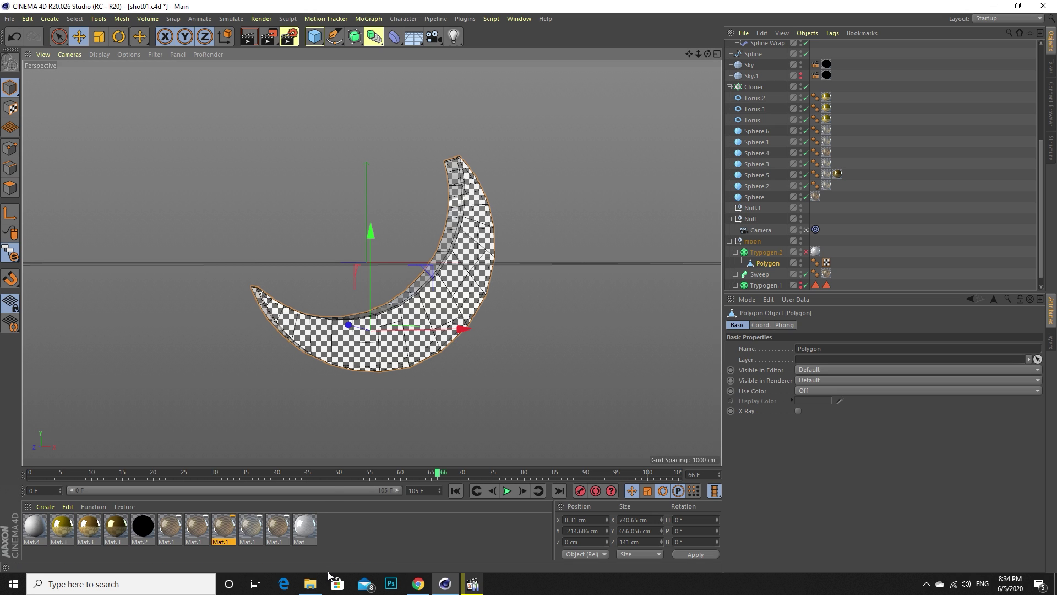
# Find moon.ai in the Eid_ident-2020 Res folder and copy that folder's path.
pyautogui.click(310, 584)
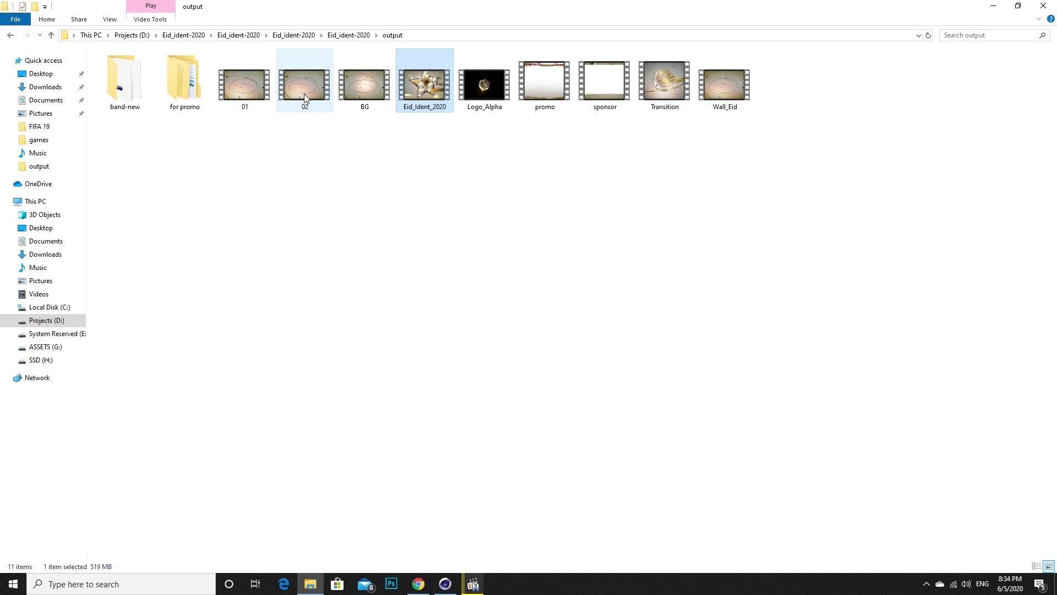
pyautogui.click(346, 35)
pyautogui.click(116, 126)
pyautogui.doubleClick(116, 126)
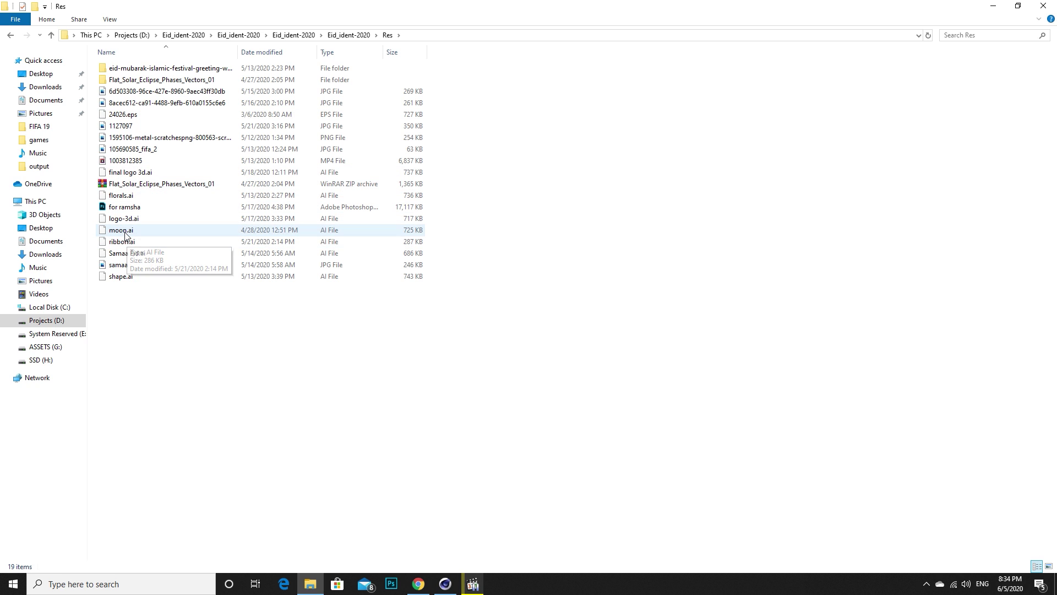
pyautogui.click(116, 230)
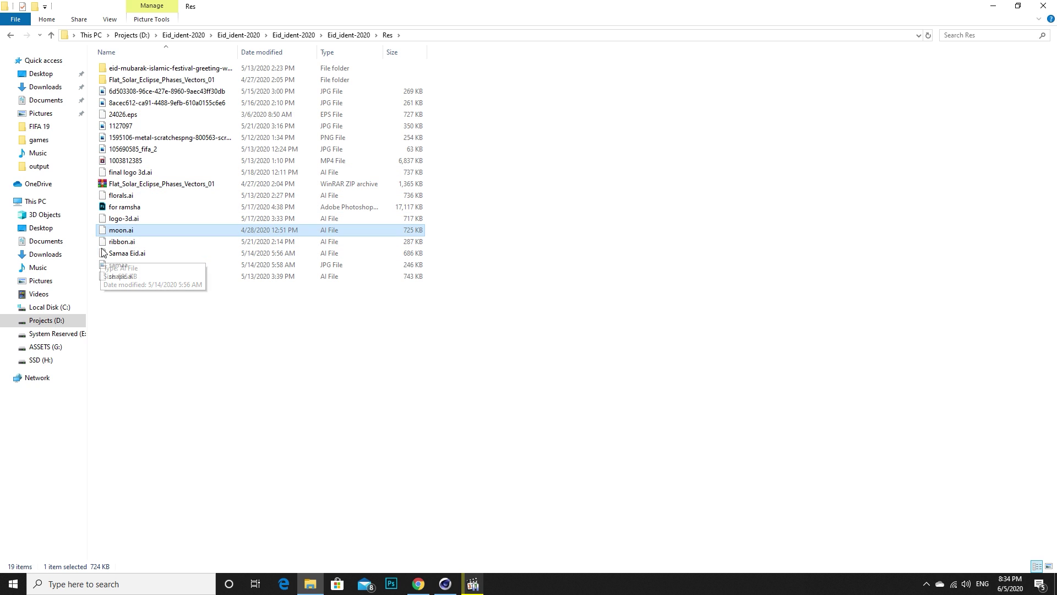
pyautogui.click(450, 36)
pyautogui.rightClick(179, 34)
pyautogui.click(200, 70)
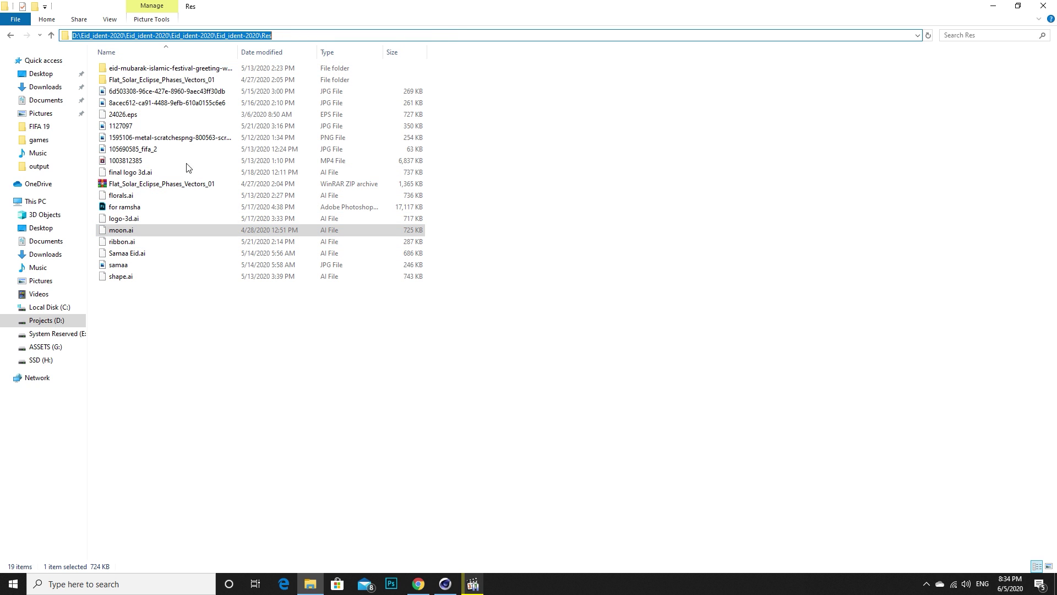
pyautogui.click(153, 320)
# Return to Cinema 4D and start opening a file from the File menu.
pyautogui.click(445, 584)
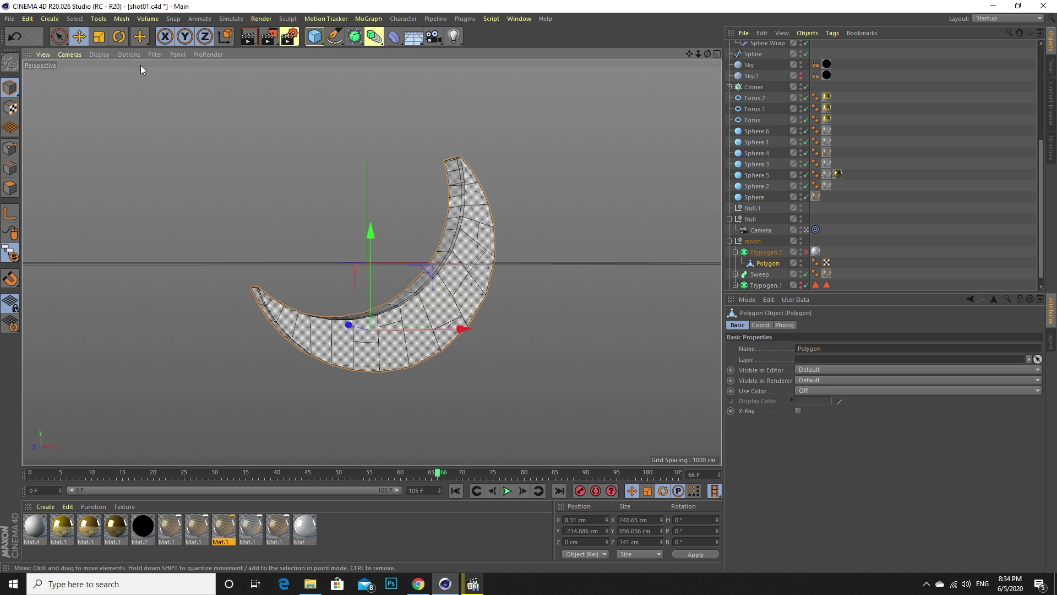
pyautogui.click(10, 19)
pyautogui.click(19, 45)
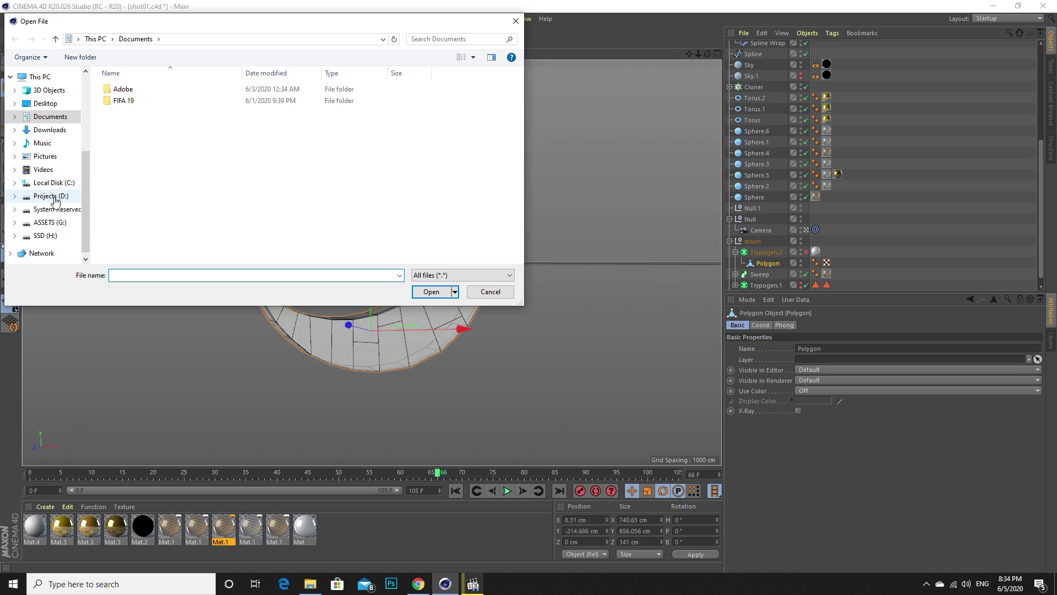
# Browse Projects (D:) through the nested Eid_ident-2020 folders into Res.
pyautogui.click(53, 196)
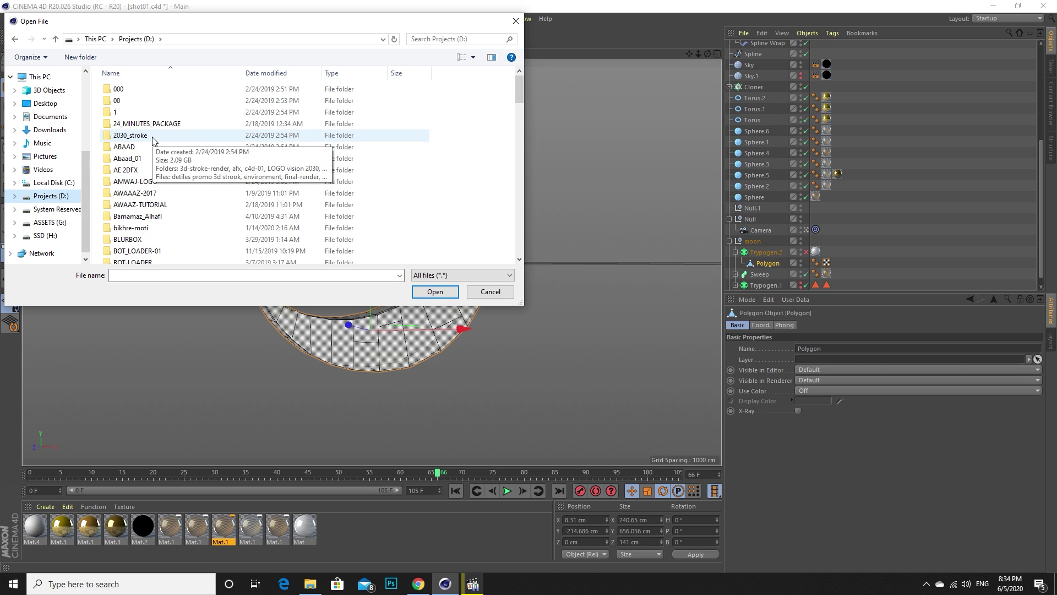
pyautogui.click(153, 141)
pyautogui.press('e')
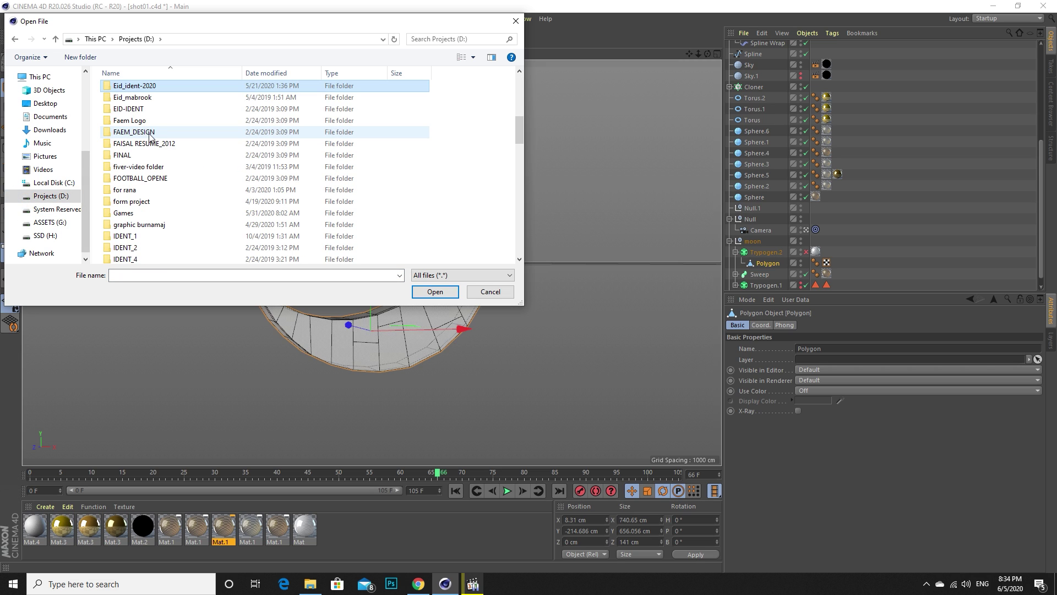
pyautogui.doubleClick(147, 87)
pyautogui.doubleClick(146, 90)
pyautogui.doubleClick(146, 90)
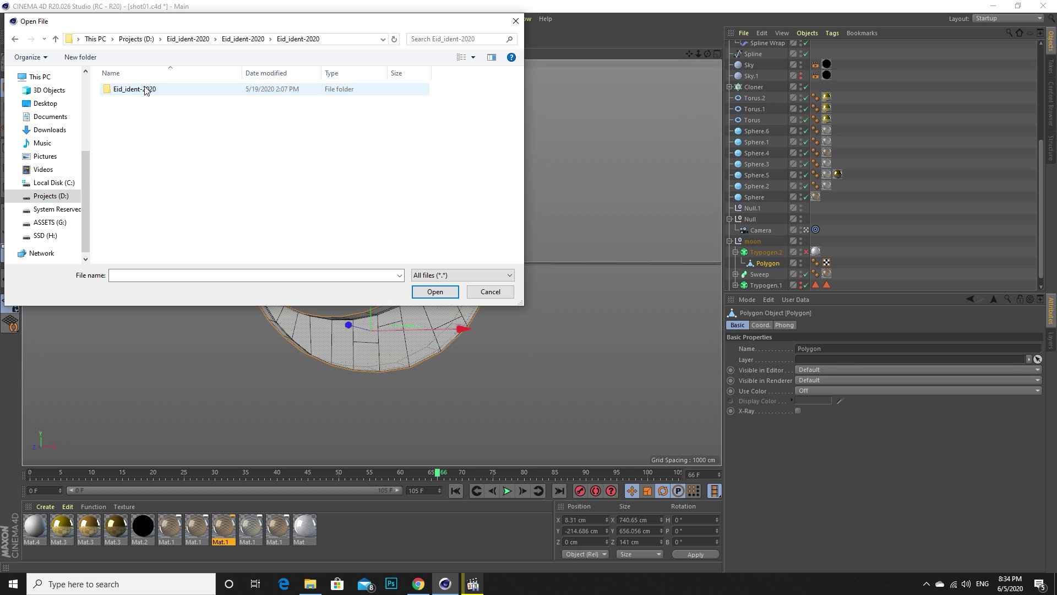
pyautogui.doubleClick(146, 89)
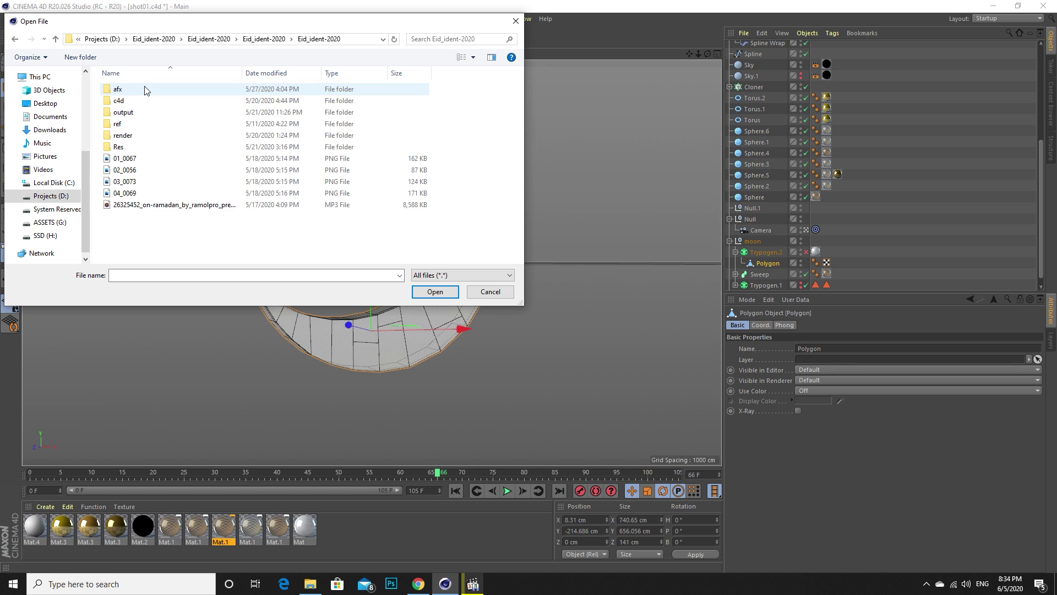
pyautogui.doubleClick(117, 148)
# Open moon.ai and accept the Illustrator import settings.
pyautogui.scroll(-2, 127, 209)
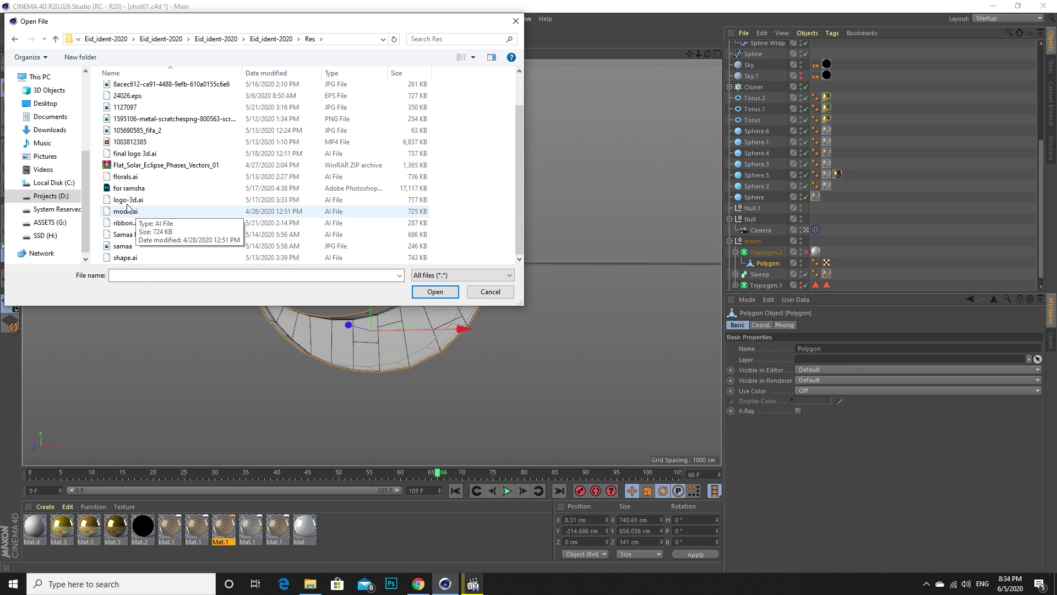
pyautogui.click(128, 204)
pyautogui.click(132, 211)
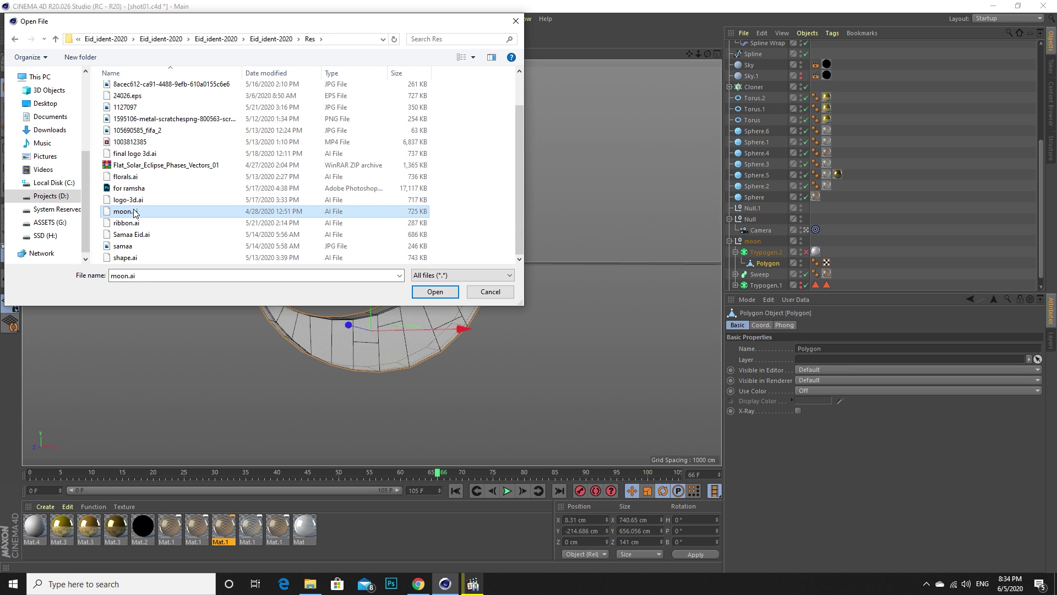
pyautogui.click(431, 293)
pyautogui.click(404, 418)
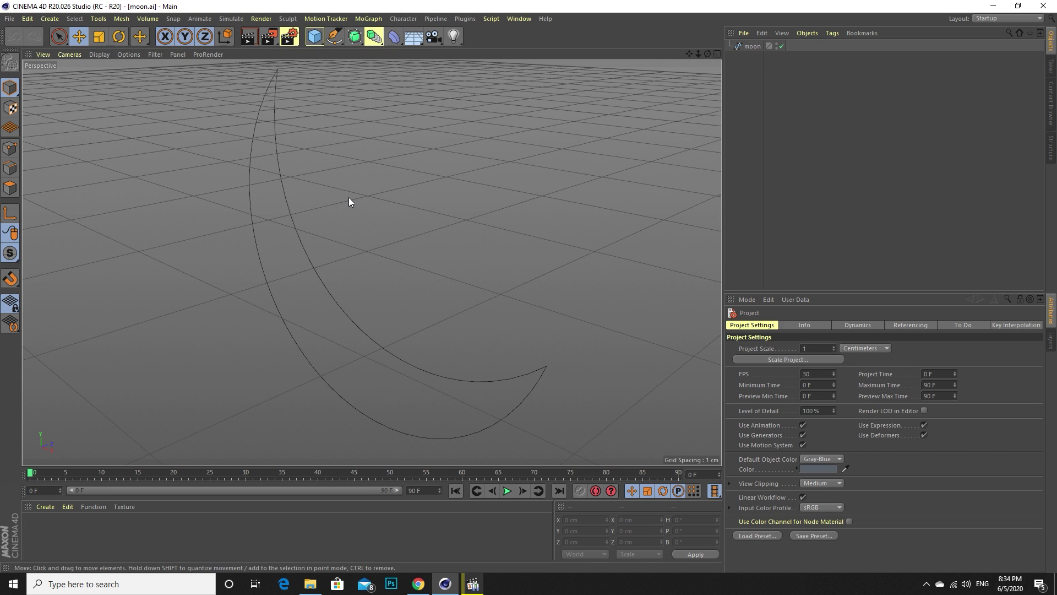
# Select the moon spline and orbit the view to face it head-on.
pyautogui.keyDown('alt'); pyautogui.moveTo(332, 228); pyautogui.dragTo(341, 252); pyautogui.keyUp('alt')
pyautogui.scroll(-3, 320, 236)
pyautogui.click(738, 45)
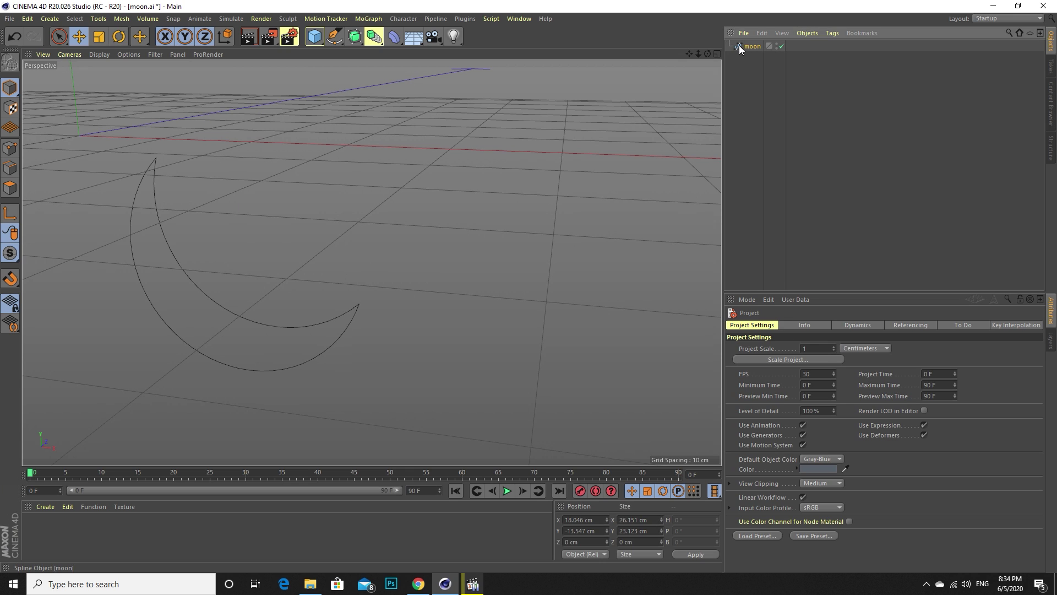
pyautogui.keyDown('alt'); pyautogui.moveTo(219, 293); pyautogui.dragTo(369, 270, button='middle'); pyautogui.keyUp('alt')
pyautogui.keyDown('alt'); pyautogui.moveTo(370, 267); pyautogui.dragTo(395, 222); pyautogui.keyUp('alt')
pyautogui.keyDown('alt'); pyautogui.moveTo(279, 244); pyautogui.dragTo(307, 269); pyautogui.keyUp('alt')
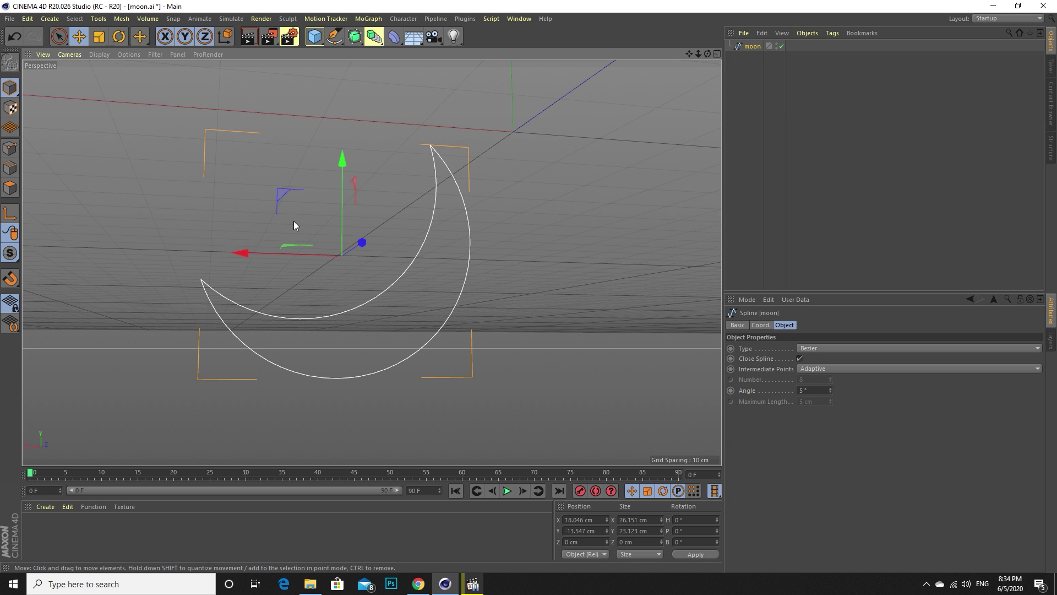
pyautogui.keyDown('alt'); pyautogui.moveTo(294, 220); pyautogui.dragTo(312, 156); pyautogui.keyUp('alt')
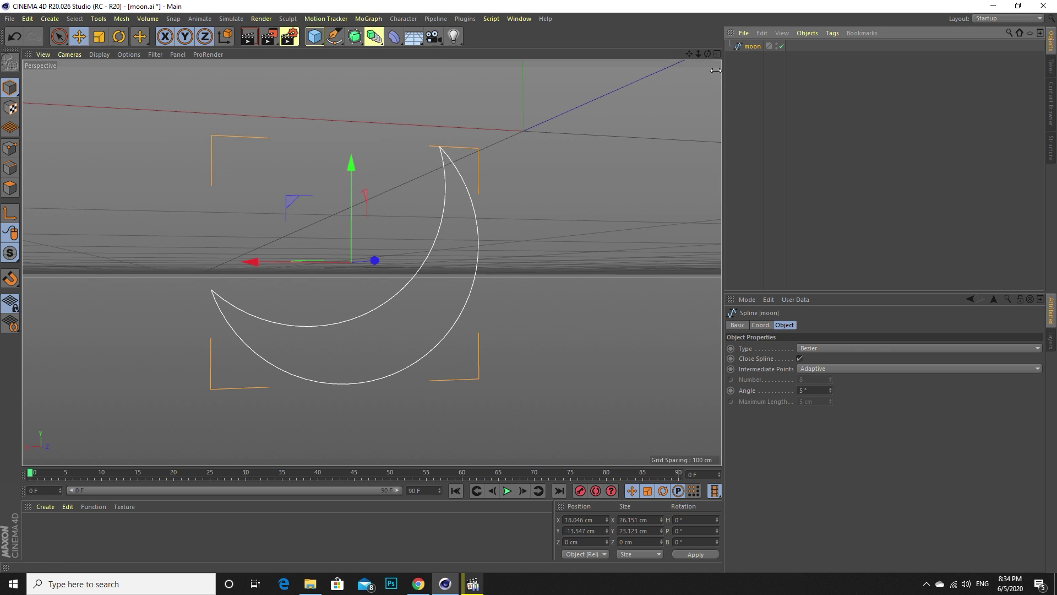
pyautogui.click(355, 36)
# Extrude the moon spline with Quadrangles caps on a Regular Grid, showing mesh lines.
pyautogui.click(461, 49)
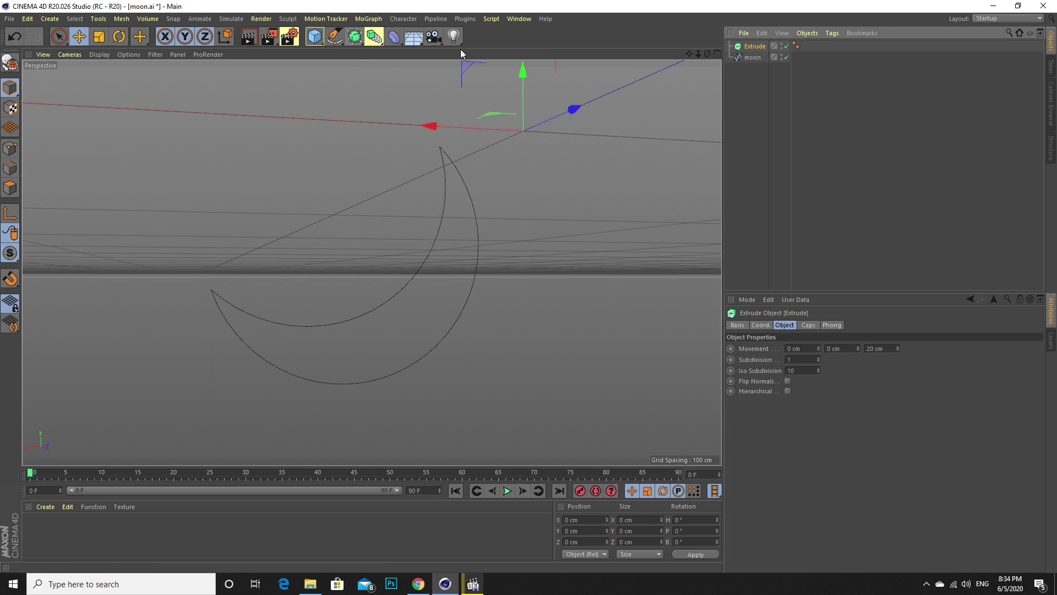
pyautogui.moveTo(752, 57); pyautogui.dragTo(755, 46)
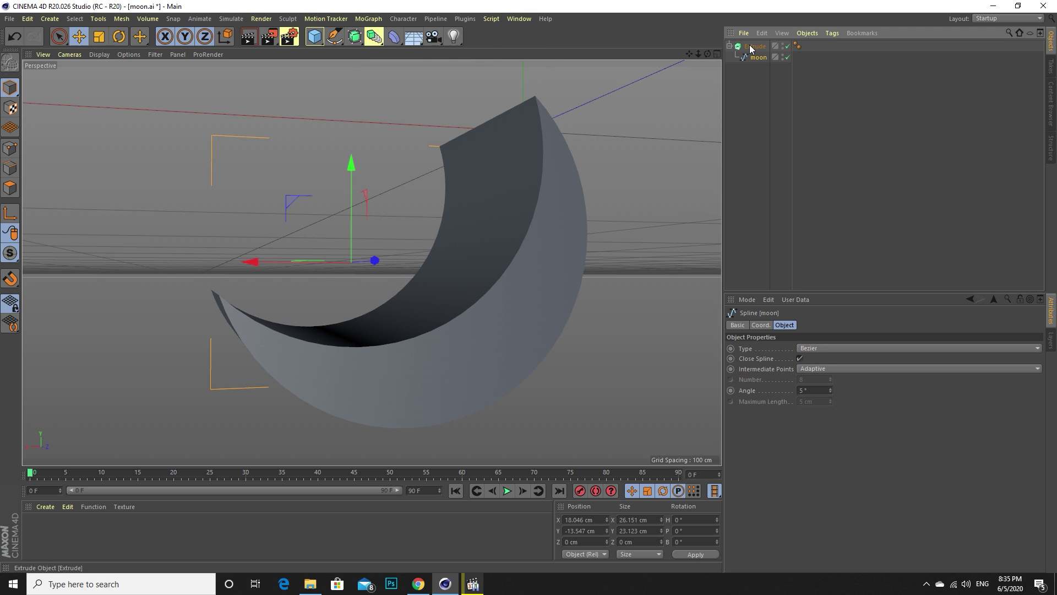
pyautogui.press('n')
pyautogui.press('b')
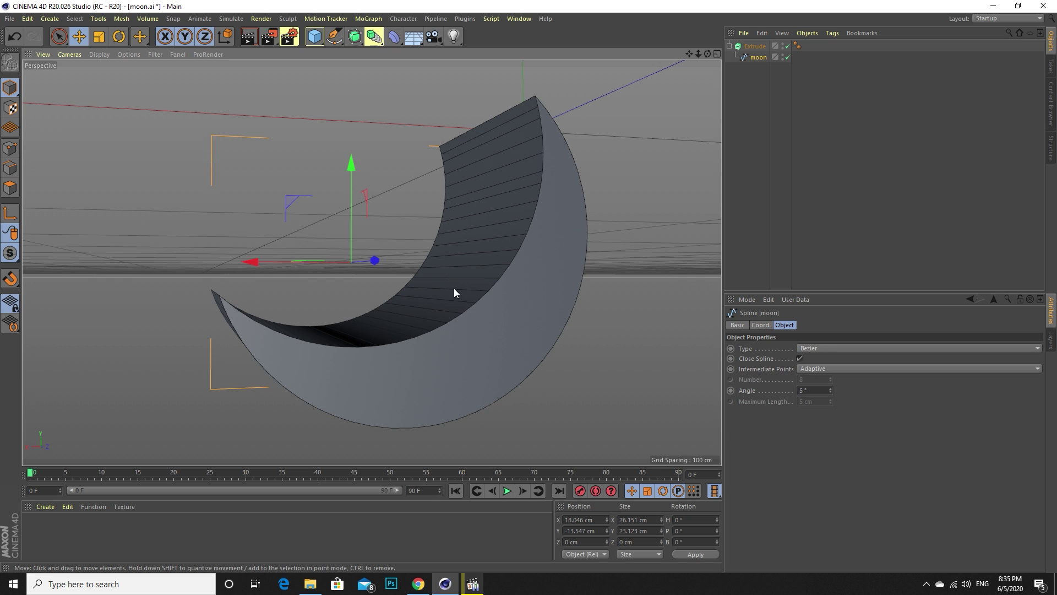
pyautogui.click(754, 46)
pyautogui.click(807, 325)
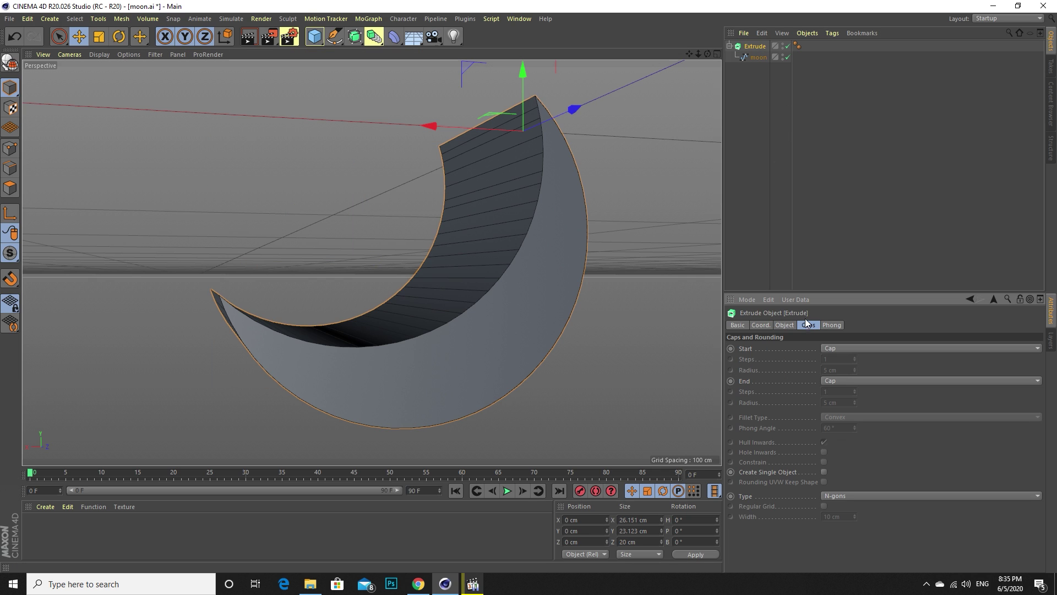
pyautogui.click(841, 496)
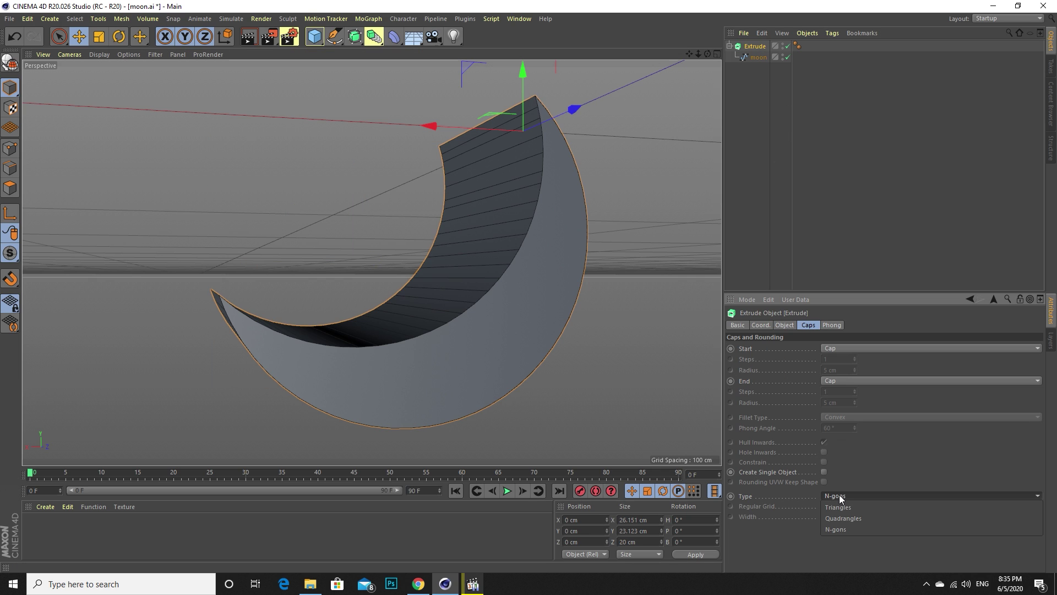
pyautogui.click(839, 518)
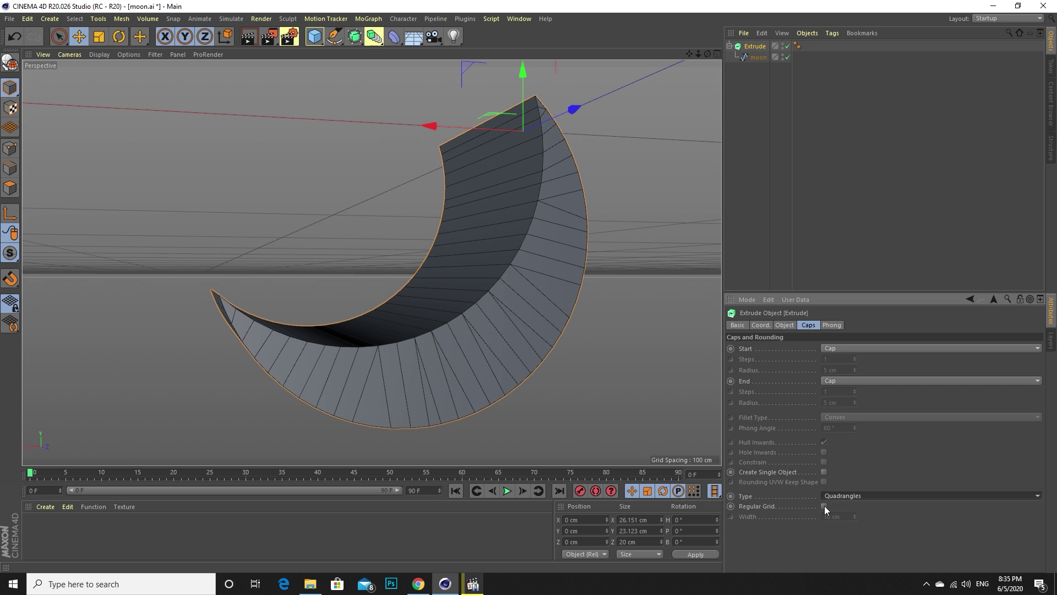
pyautogui.click(824, 506)
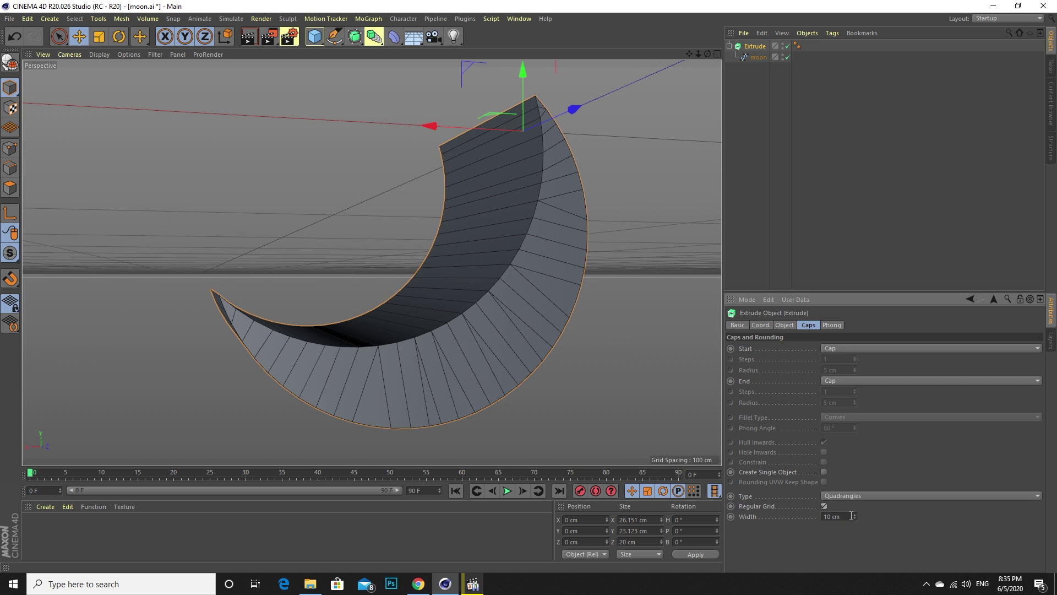
pyautogui.moveTo(854, 516)
pyautogui.mouseDown()
pyautogui.moveTo(855, 507)
pyautogui.moveTo(854, 518)
pyautogui.mouseUp()
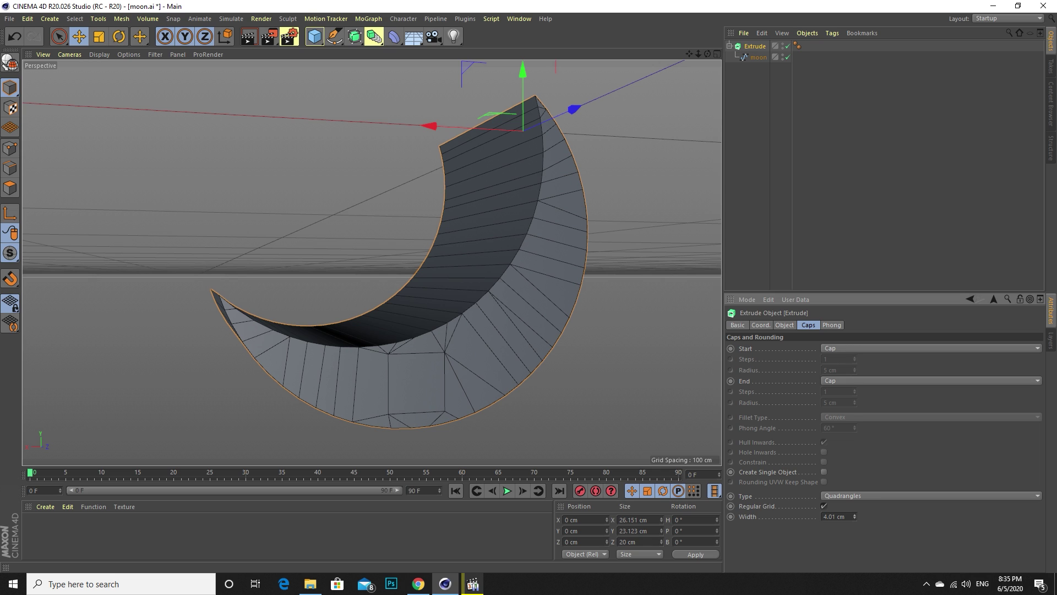
# Move the moon spline out of Extrude and delete the Extrude object.
pyautogui.moveTo(752, 58); pyautogui.dragTo(752, 82)
pyautogui.click(754, 48)
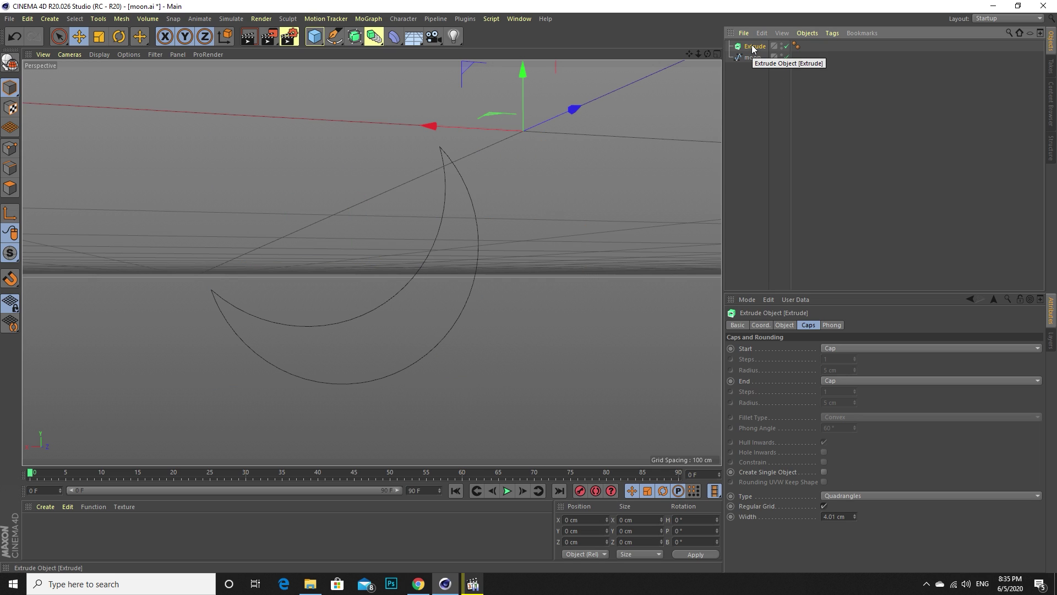
pyautogui.press('Delete')
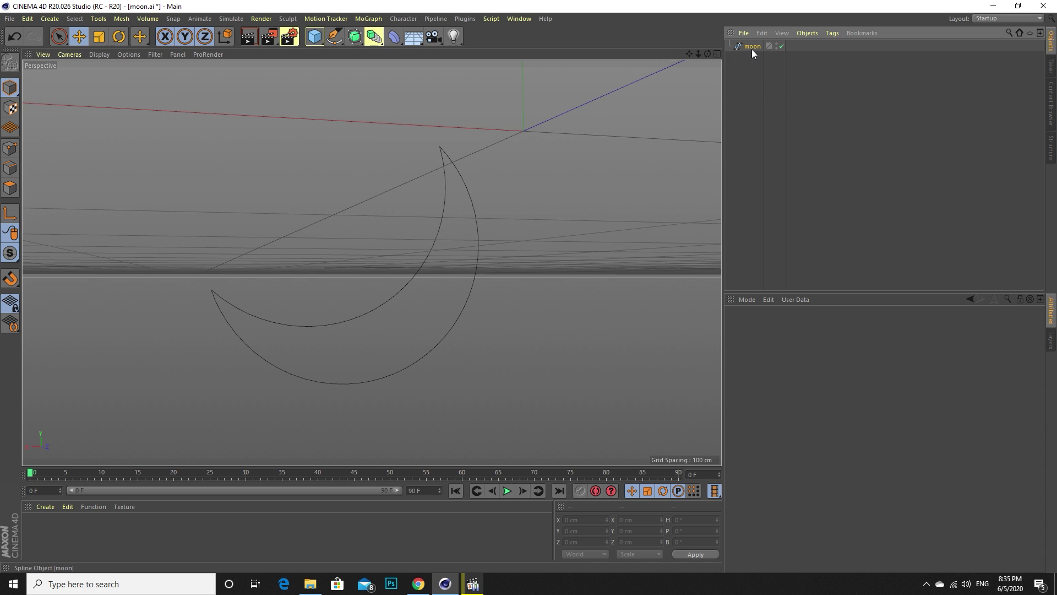
# Switch to the front view and add a Polygon plane object from the Cube palette.
pyautogui.click(751, 47)
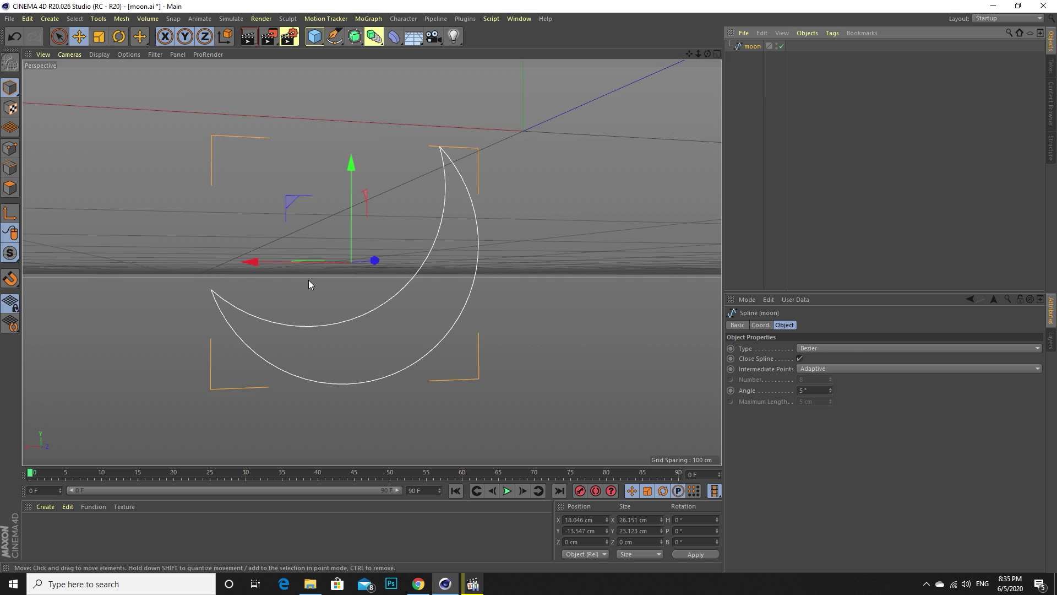
pyautogui.middleClick(335, 202)
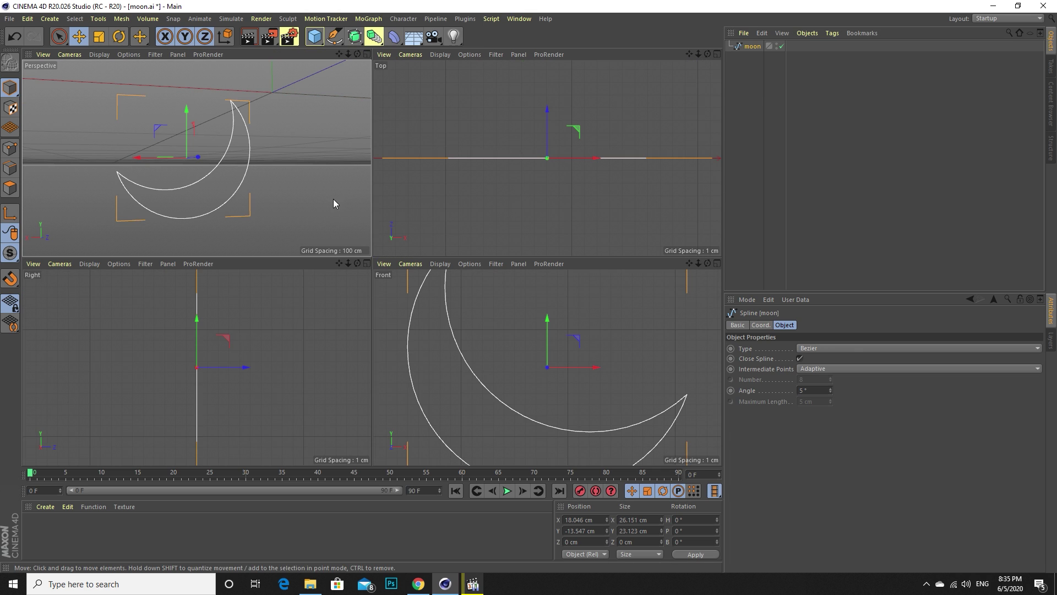
pyautogui.middleClick(218, 208)
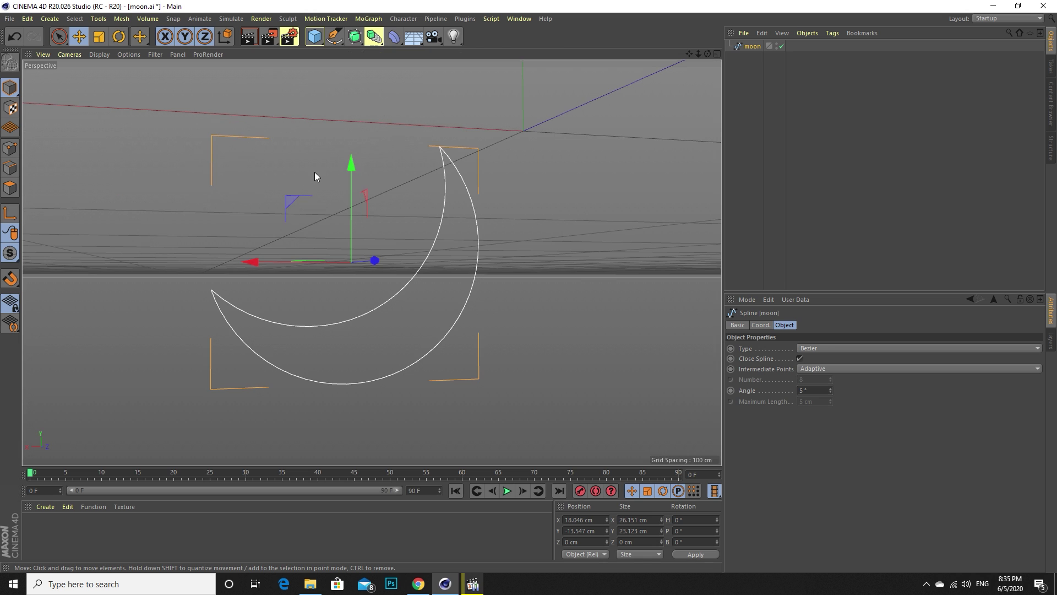
pyautogui.middleClick(461, 423)
pyautogui.middleClick(461, 347)
pyautogui.scroll(-5, 432, 253)
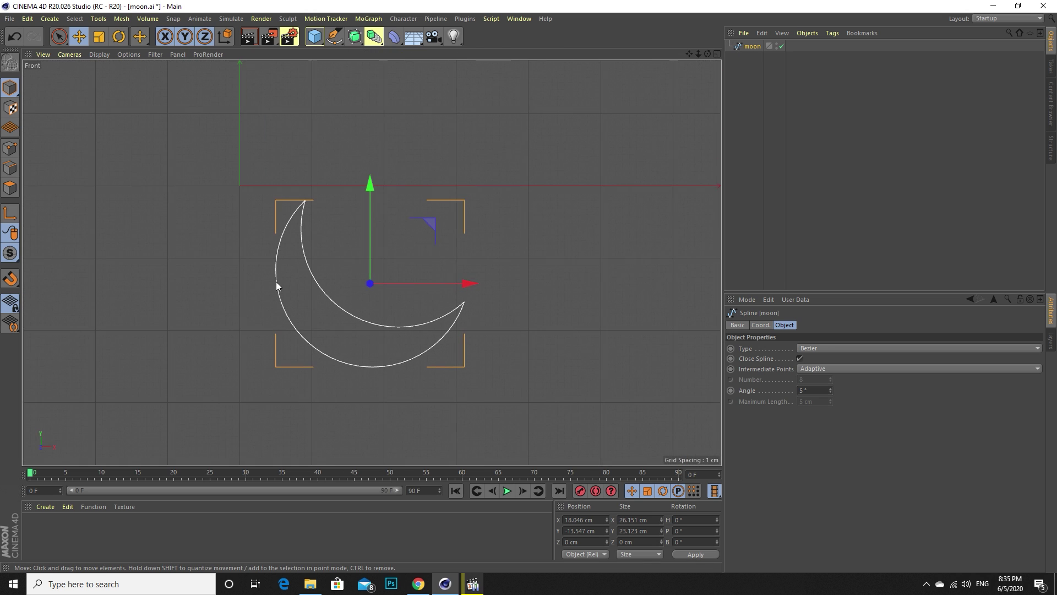
pyautogui.scroll(5, 299, 268)
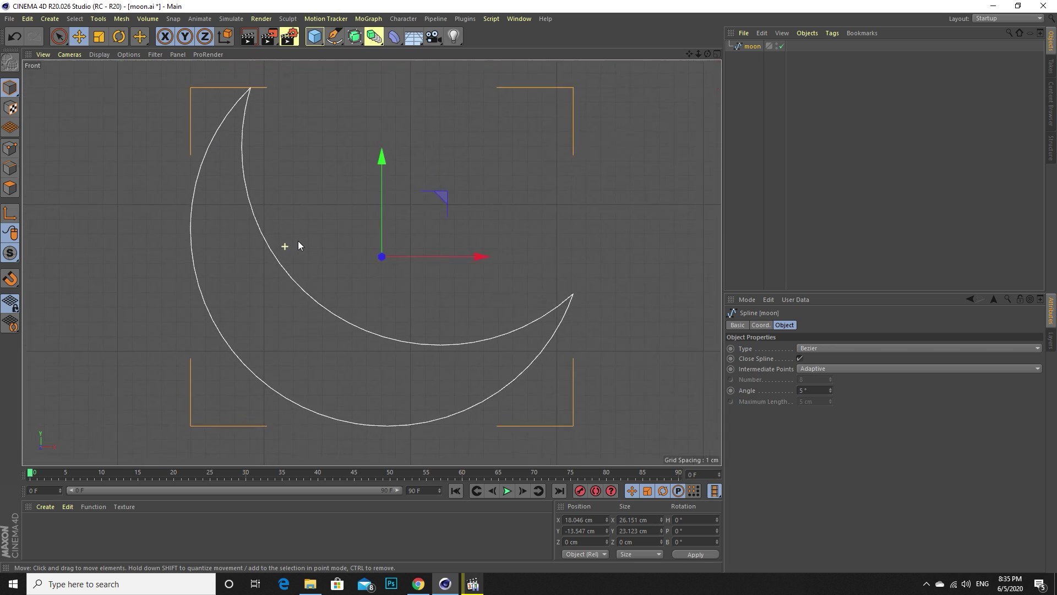
pyautogui.scroll(2, 298, 240)
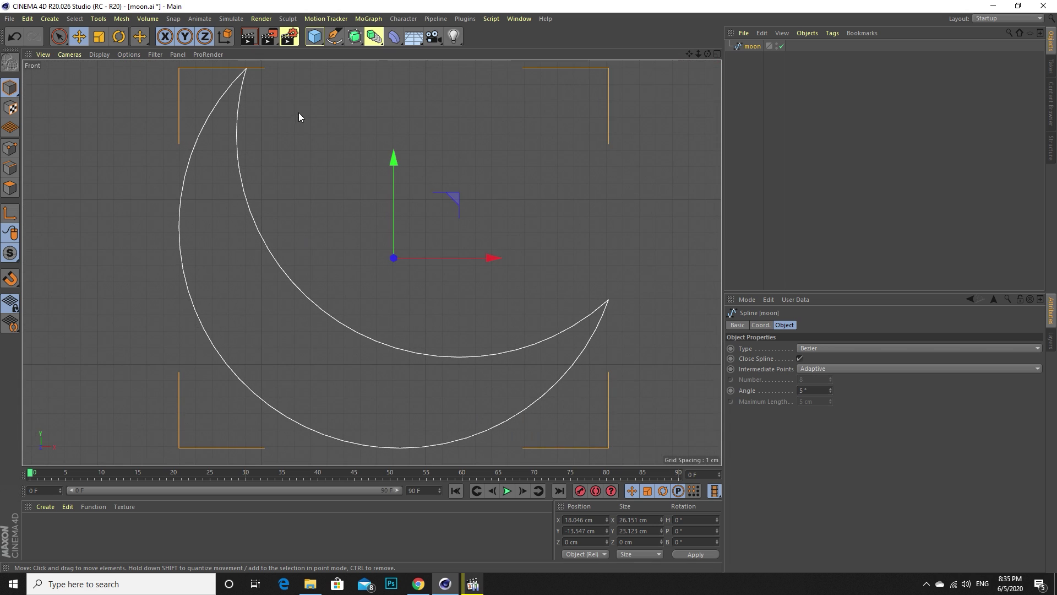
pyautogui.click(316, 41)
pyautogui.click(477, 72)
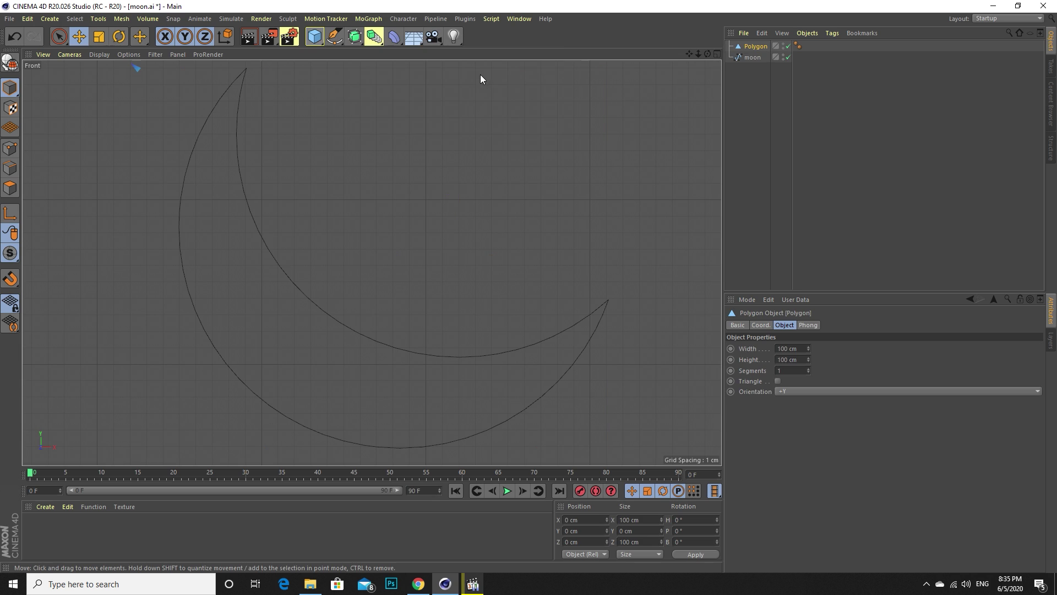
# Show the moon spline's X and Y position fields in its Coord. tab.
pyautogui.click(749, 58)
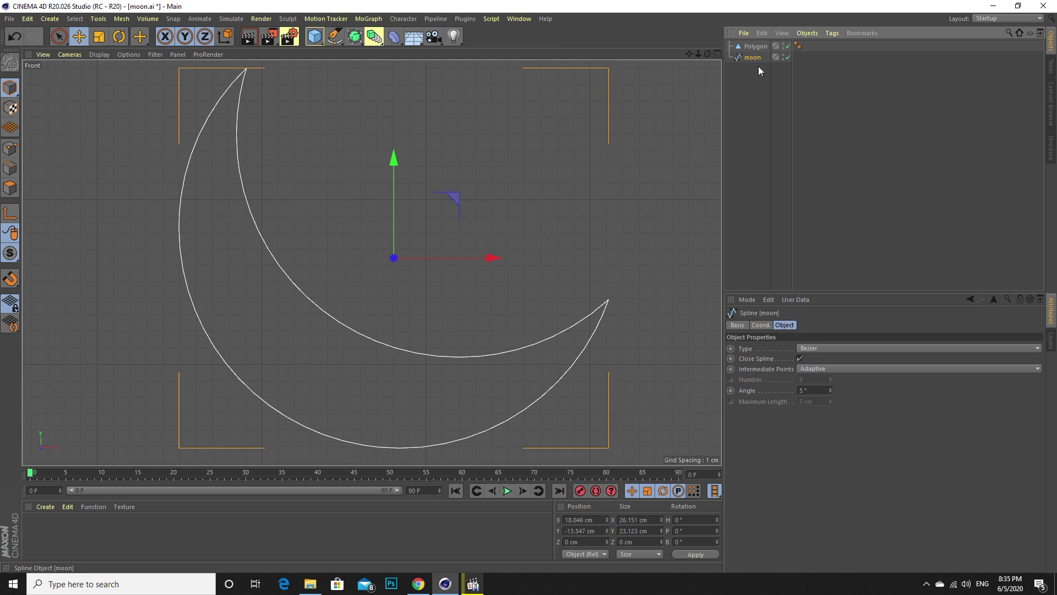
pyautogui.click(755, 325)
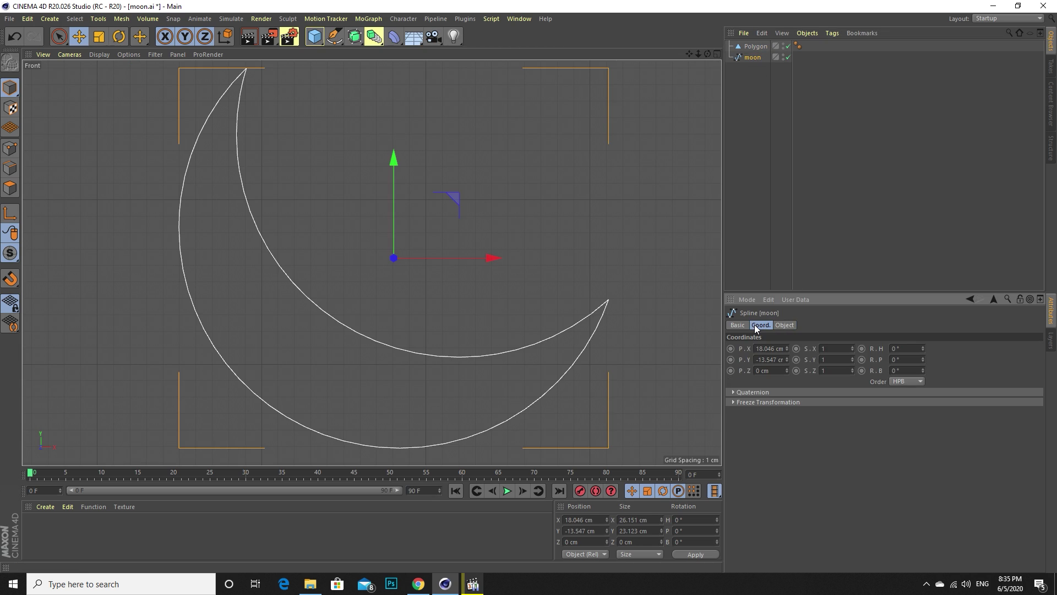
pyautogui.click(772, 348)
pyautogui.click(773, 345)
# Reset the moon's position to 0 cm and scale the plane to 5.5 cm beside it.
pyautogui.rightClick(787, 348)
pyautogui.rightClick(787, 359)
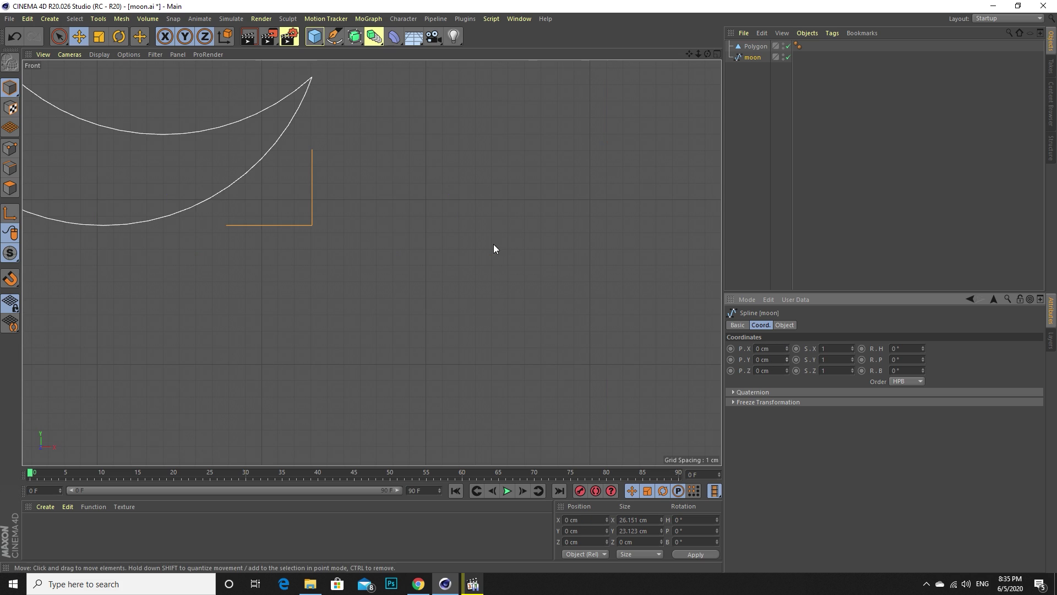
pyautogui.click(752, 46)
pyautogui.keyDown('alt'); pyautogui.moveTo(278, 179); pyautogui.dragTo(517, 312, button='middle'); pyautogui.keyUp('alt')
pyautogui.keyDown('alt'); pyautogui.moveTo(482, 277); pyautogui.dragTo(422, 282, button='right'); pyautogui.keyUp('alt')
pyautogui.moveTo(513, 282); pyautogui.dragTo(446, 263)
pyautogui.click(99, 37)
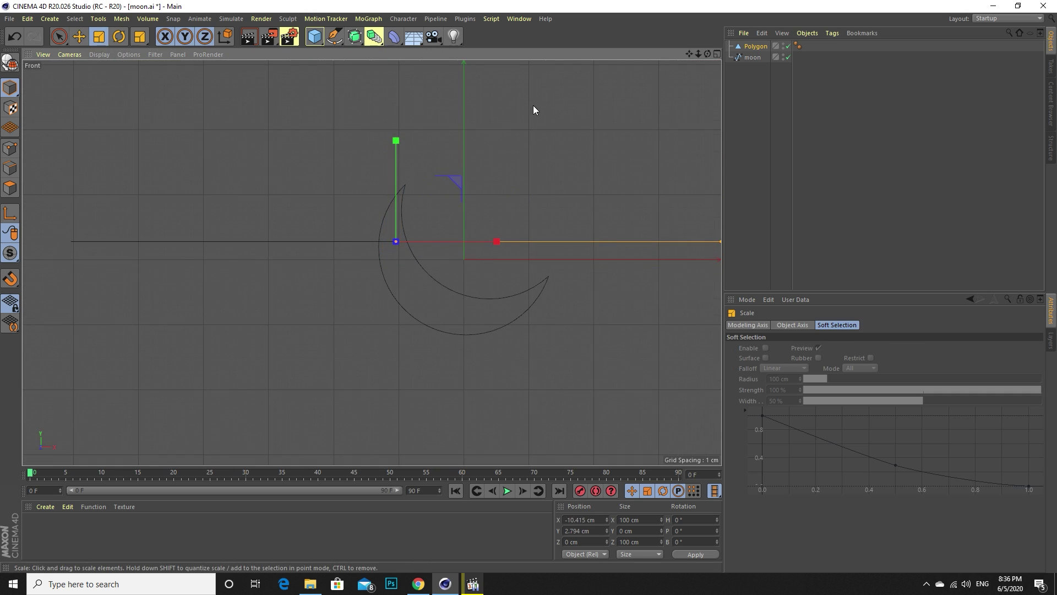
pyautogui.moveTo(533, 106); pyautogui.dragTo(85, 211)
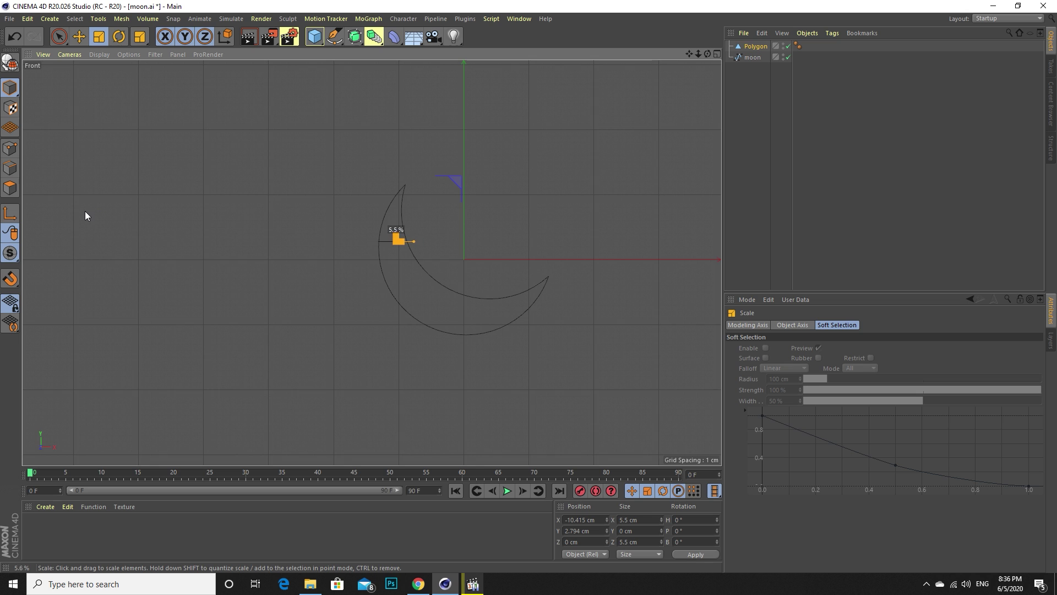
# Set the Polygon plane's Orientation to +Z so it faces the front.
pyautogui.middleClick(224, 204)
pyautogui.middleClick(232, 141)
pyautogui.keyDown('alt'); pyautogui.moveTo(437, 141); pyautogui.dragTo(249, 235, button='middle'); pyautogui.keyUp('alt')
pyautogui.keyDown('alt'); pyautogui.moveTo(249, 235); pyautogui.dragTo(430, 129, button='right'); pyautogui.keyUp('alt')
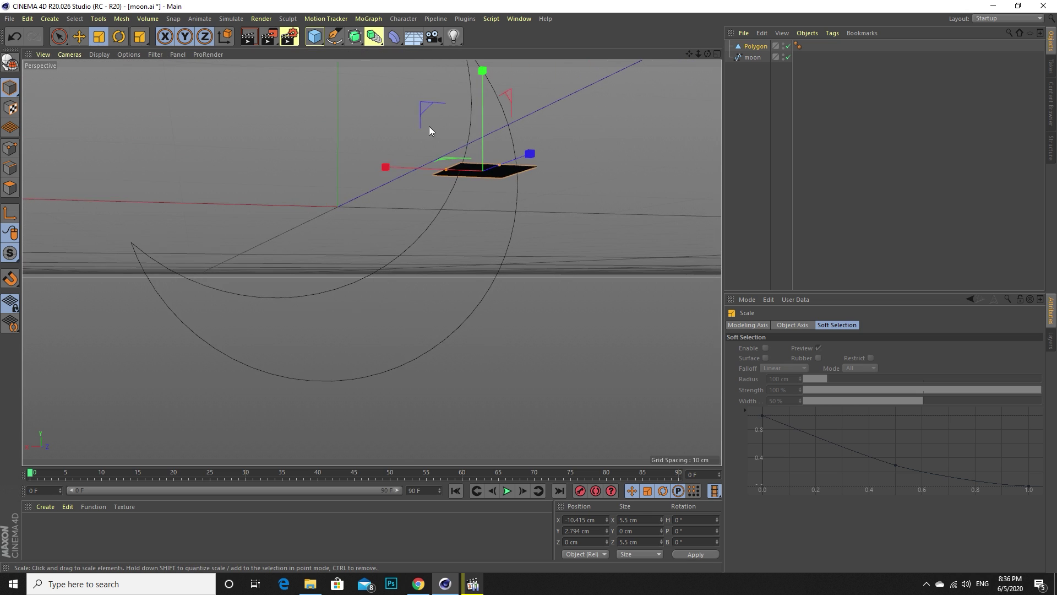
pyautogui.keyDown('alt'); pyautogui.moveTo(429, 127); pyautogui.dragTo(422, 157); pyautogui.keyUp('alt')
pyautogui.click(119, 37)
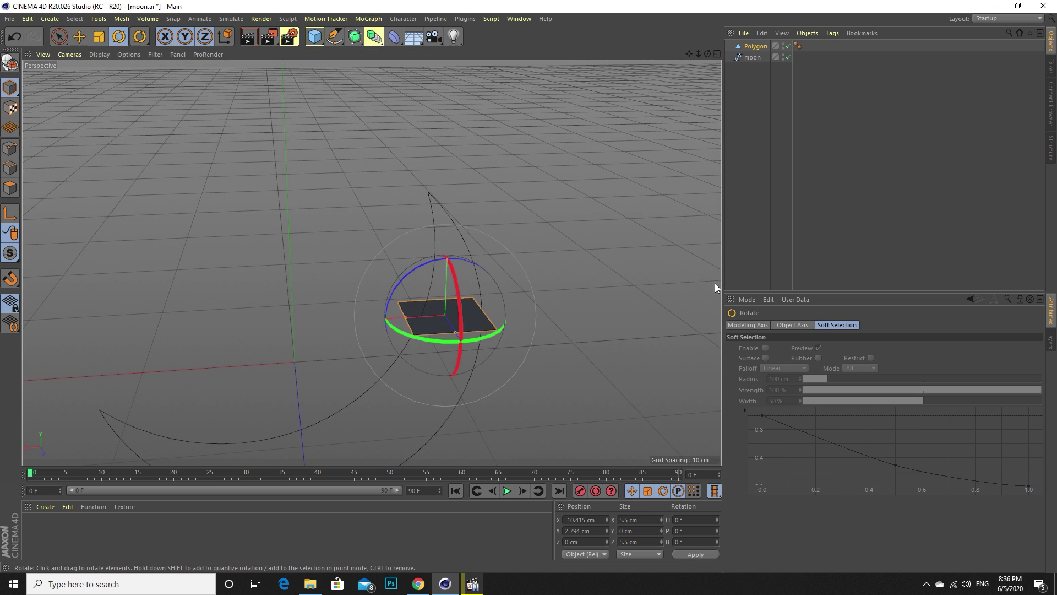
pyautogui.click(755, 46)
pyautogui.click(759, 324)
pyautogui.click(783, 325)
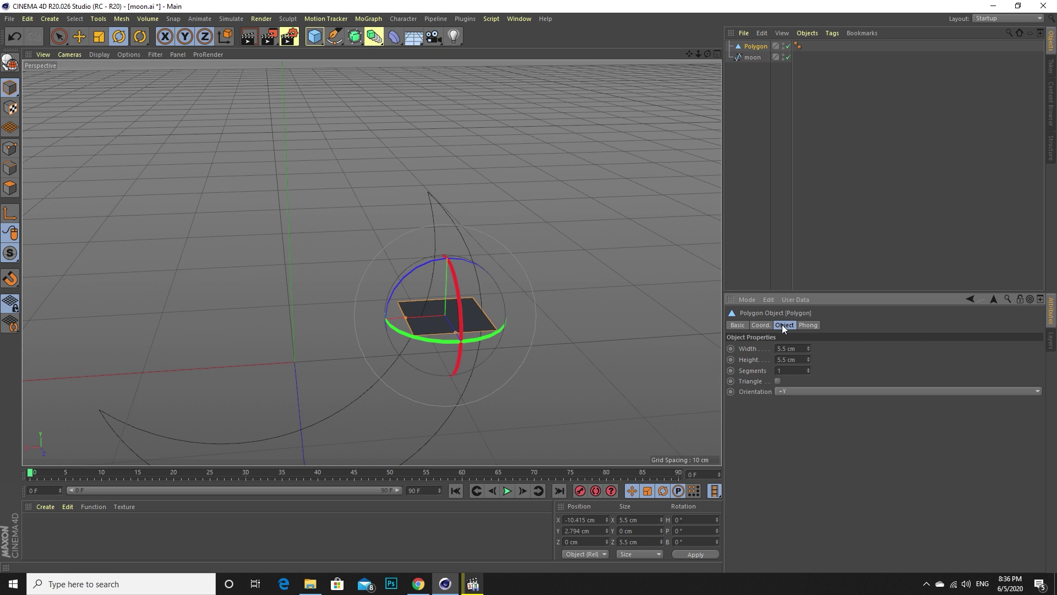
pyautogui.click(784, 391)
pyautogui.click(788, 401)
pyautogui.click(788, 392)
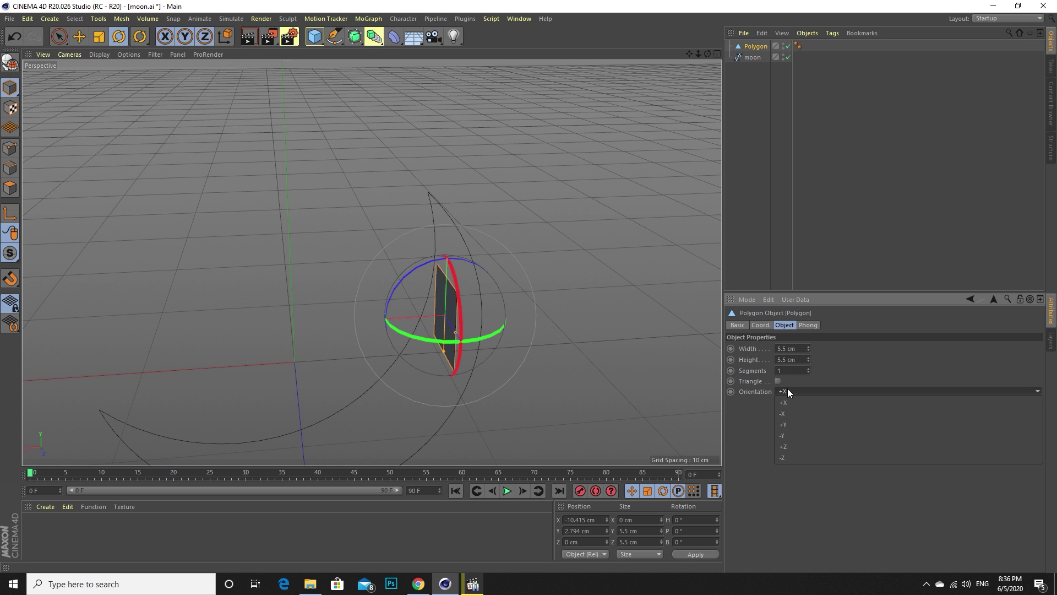
pyautogui.click(786, 444)
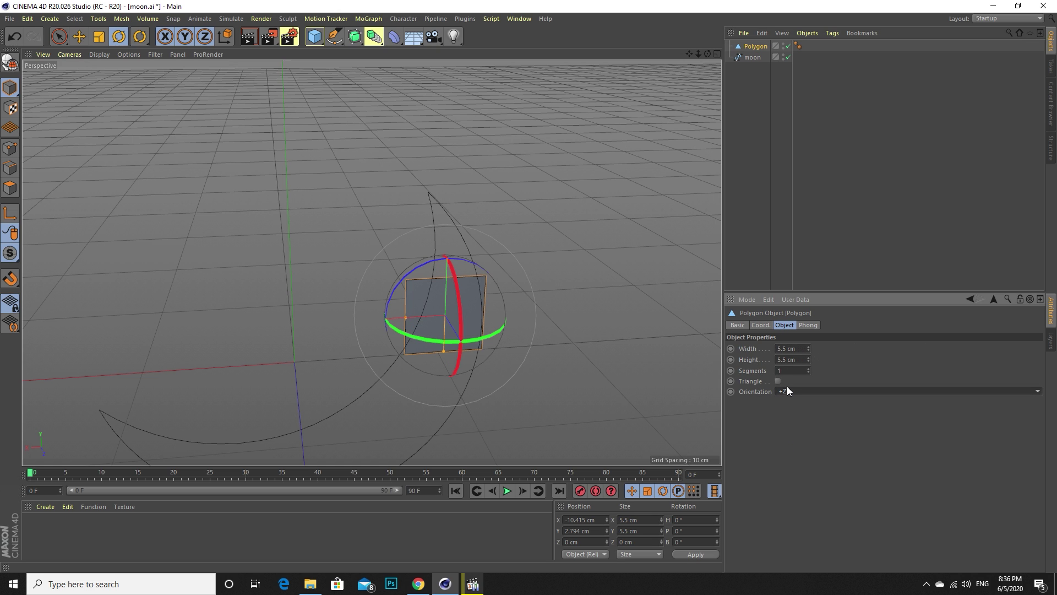
# In the front view, raise the plane to Y 6.192 cm on the moon's upper-left edge.
pyautogui.middleClick(504, 352)
pyautogui.middleClick(524, 344)
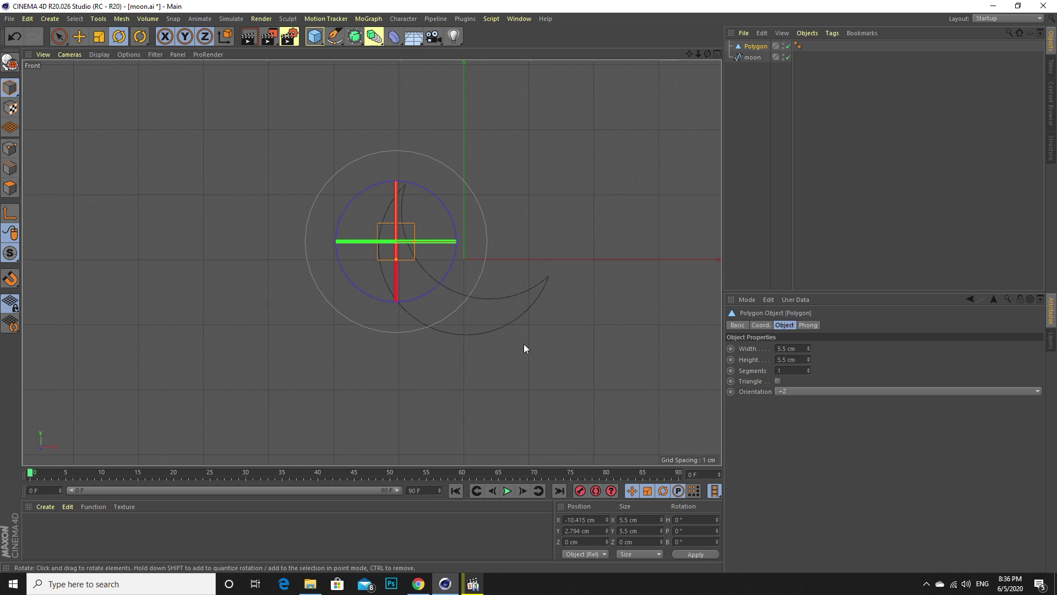
pyautogui.scroll(5, 422, 222)
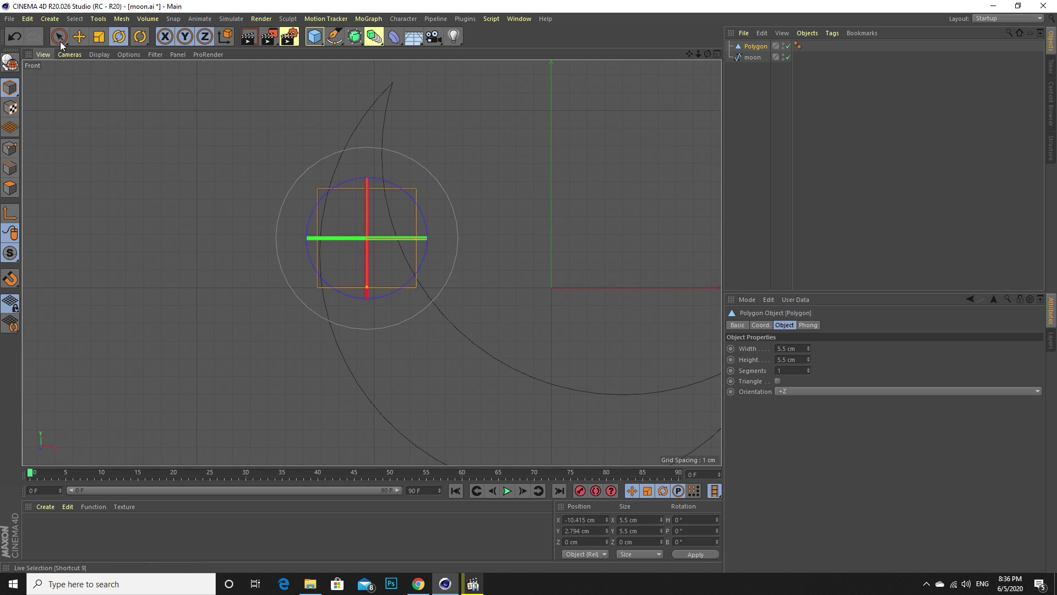
pyautogui.click(79, 37)
pyautogui.scroll(2, 372, 174)
pyautogui.moveTo(401, 168); pyautogui.dragTo(404, 88)
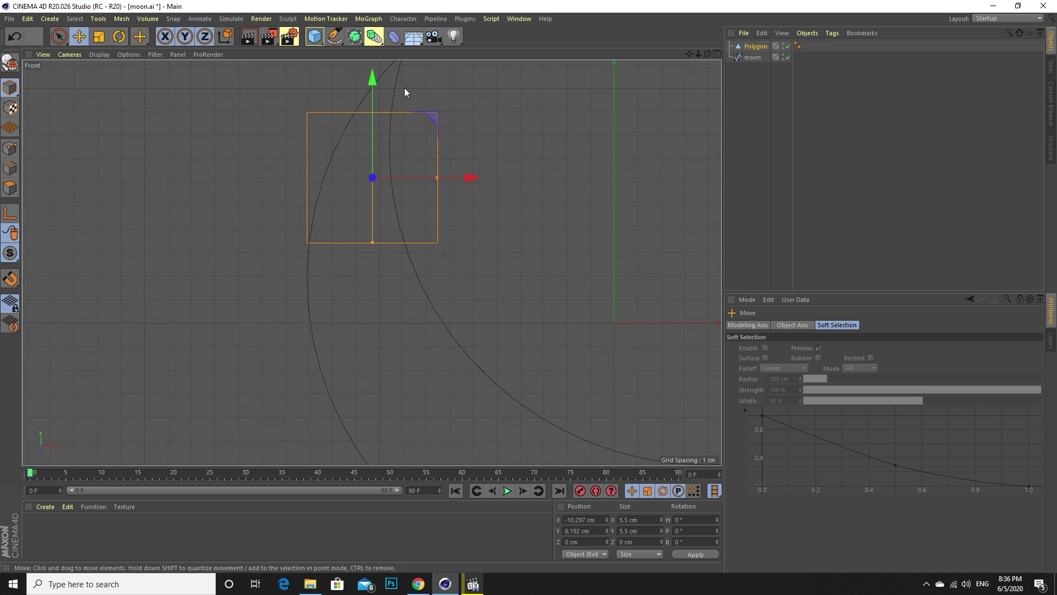
pyautogui.keyDown('alt'); pyautogui.moveTo(405, 88); pyautogui.dragTo(361, 177, button='middle'); pyautogui.keyUp('alt')
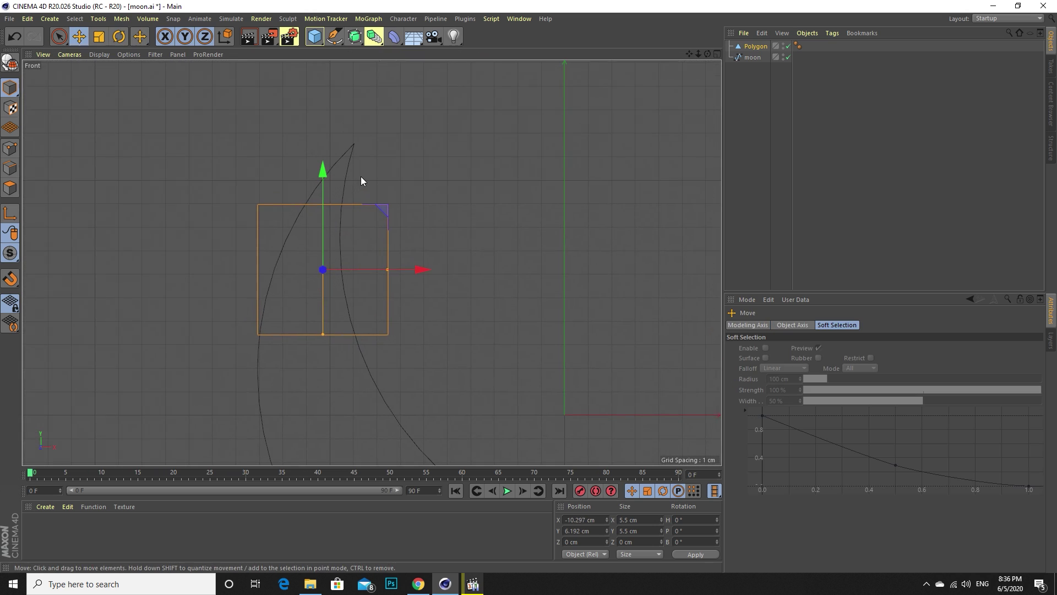
pyautogui.click(754, 45)
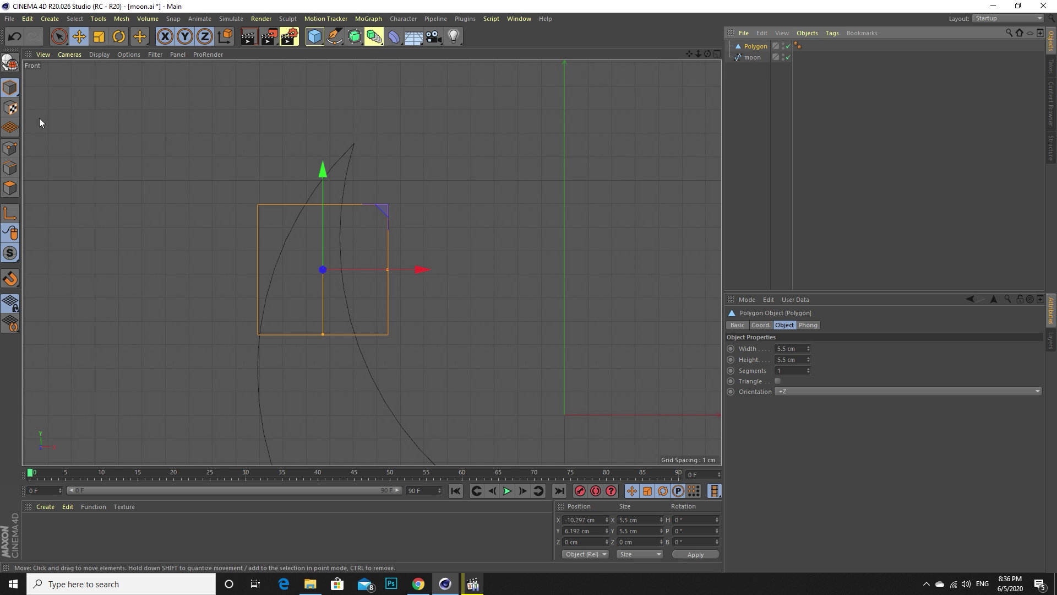
# Make the plane editable and drag its top corners onto the moon's outer and inner curves.
pyautogui.click(8, 68)
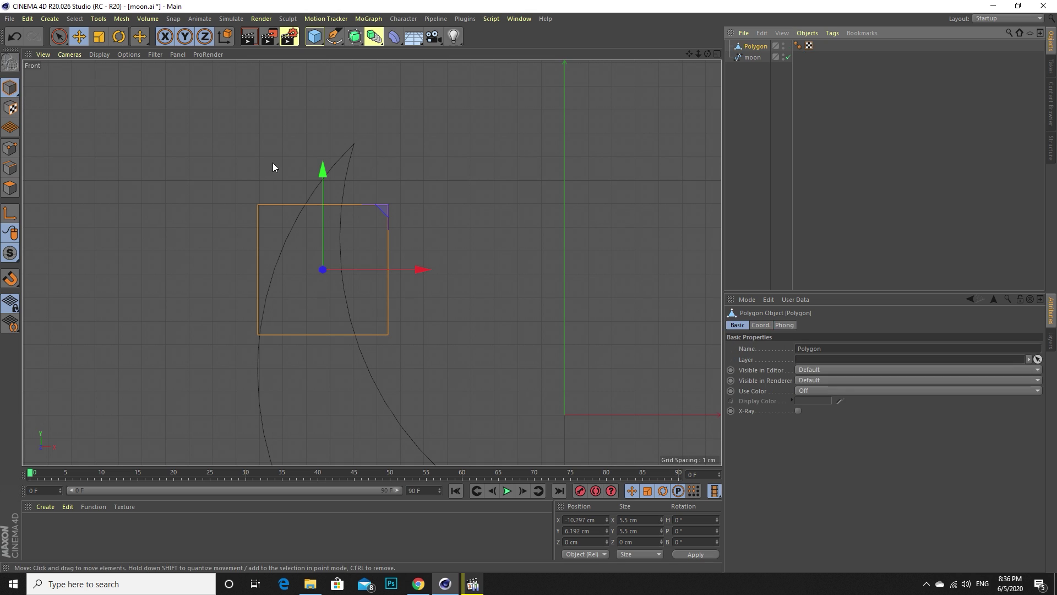
pyautogui.click(797, 90)
pyautogui.click(754, 49)
pyautogui.click(5, 151)
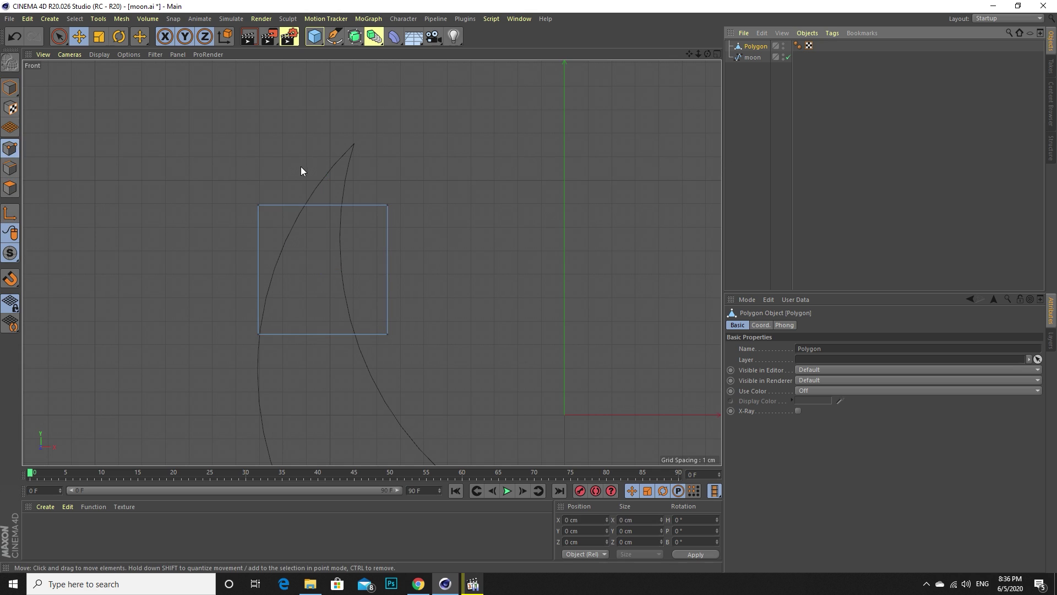
pyautogui.click(259, 205)
pyautogui.moveTo(191, 208); pyautogui.dragTo(237, 204)
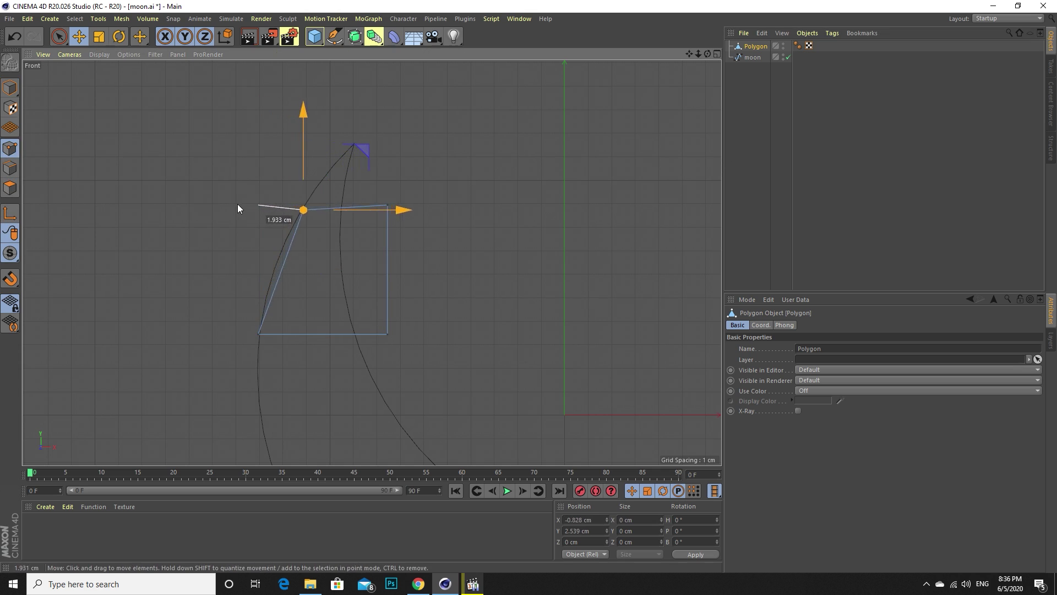
pyautogui.click(387, 205)
pyautogui.moveTo(395, 213); pyautogui.dragTo(325, 269)
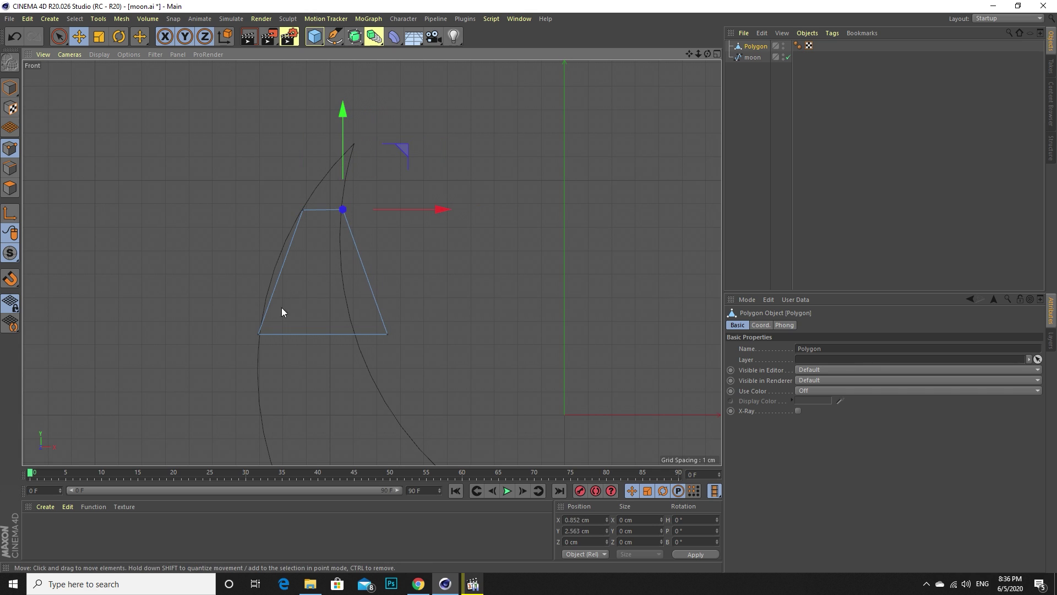
# Drag the bottom corners onto the moon's curves and fine-tune the bottom-right point.
pyautogui.moveTo(259, 333); pyautogui.dragTo(288, 278)
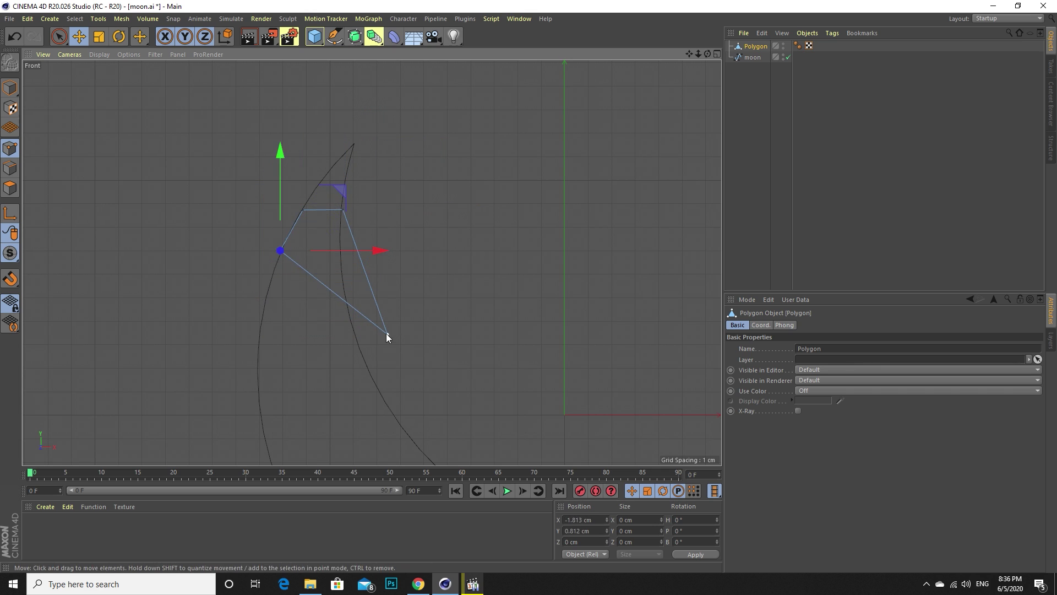
pyautogui.moveTo(386, 333); pyautogui.dragTo(368, 296)
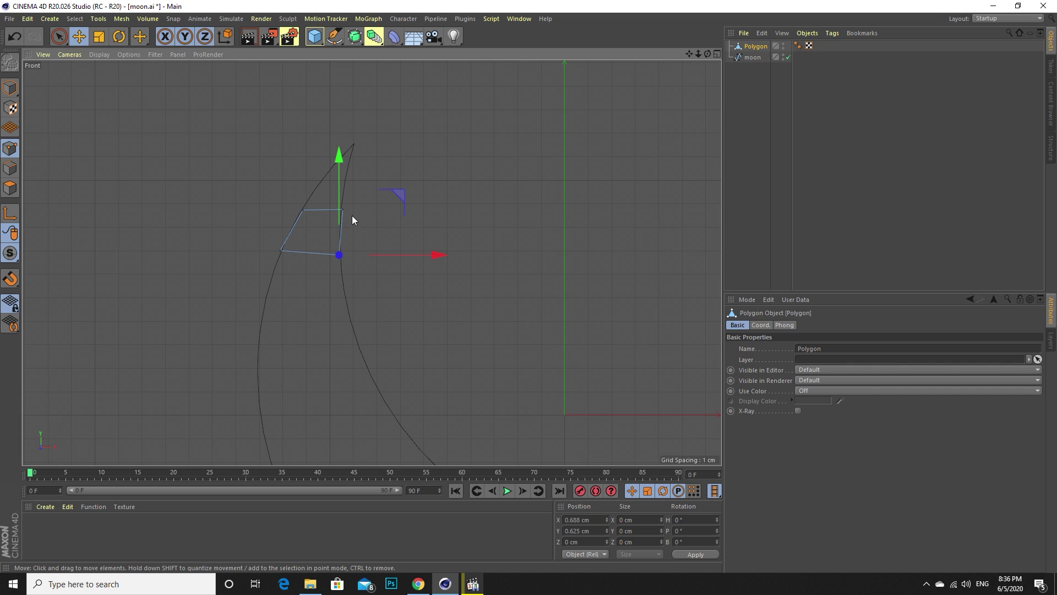
pyautogui.click(374, 190)
pyautogui.click(338, 254)
pyautogui.scroll(5, 338, 269)
pyautogui.moveTo(338, 262)
pyautogui.mouseDown()
pyautogui.moveTo(366, 271)
pyautogui.moveTo(357, 262)
pyautogui.mouseUp()
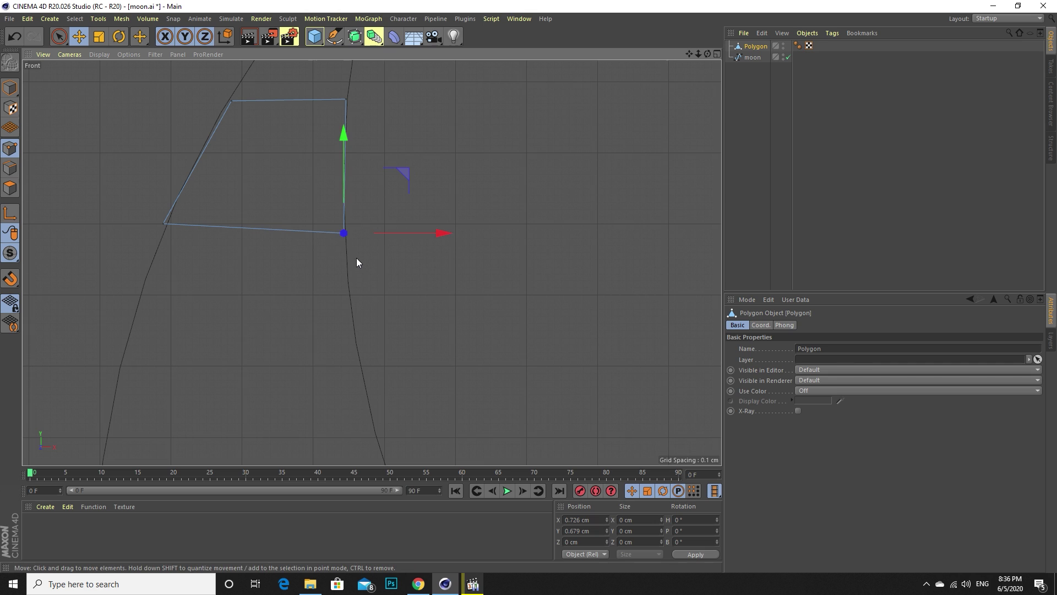
pyautogui.click(241, 125)
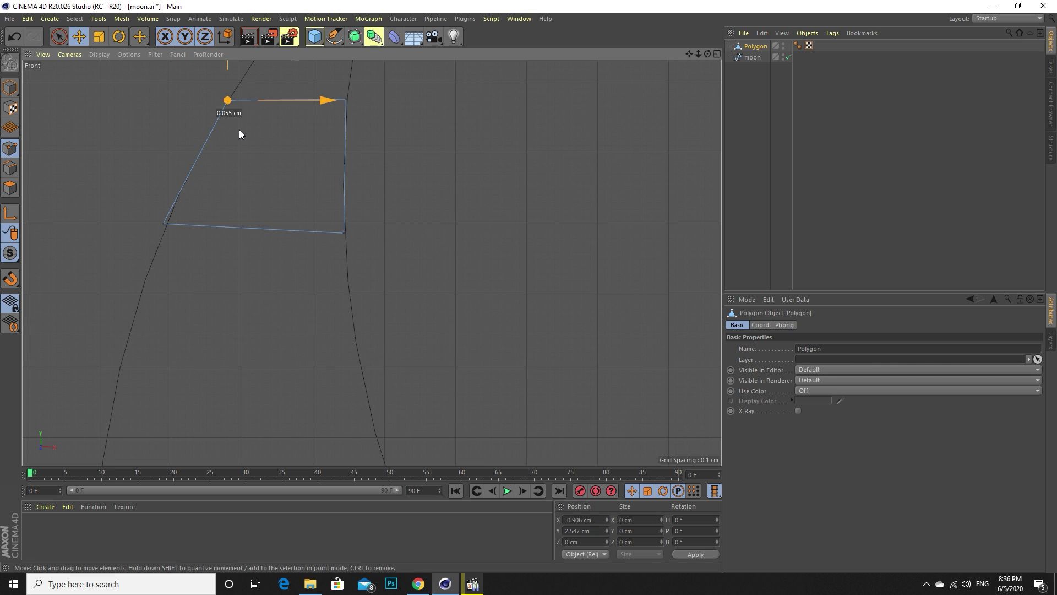
pyautogui.click(158, 224)
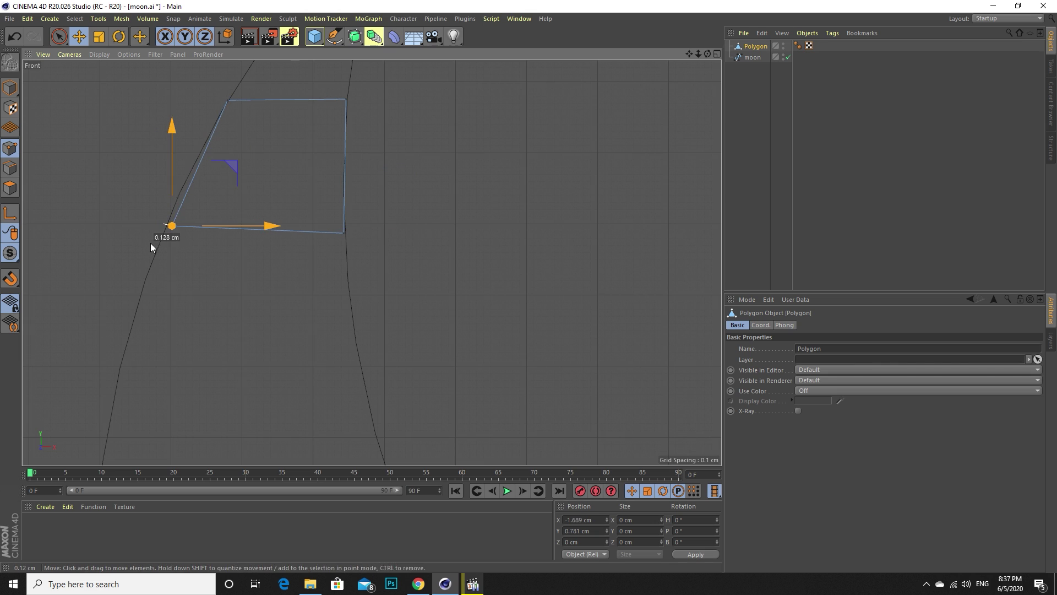
pyautogui.scroll(-3, 334, 186)
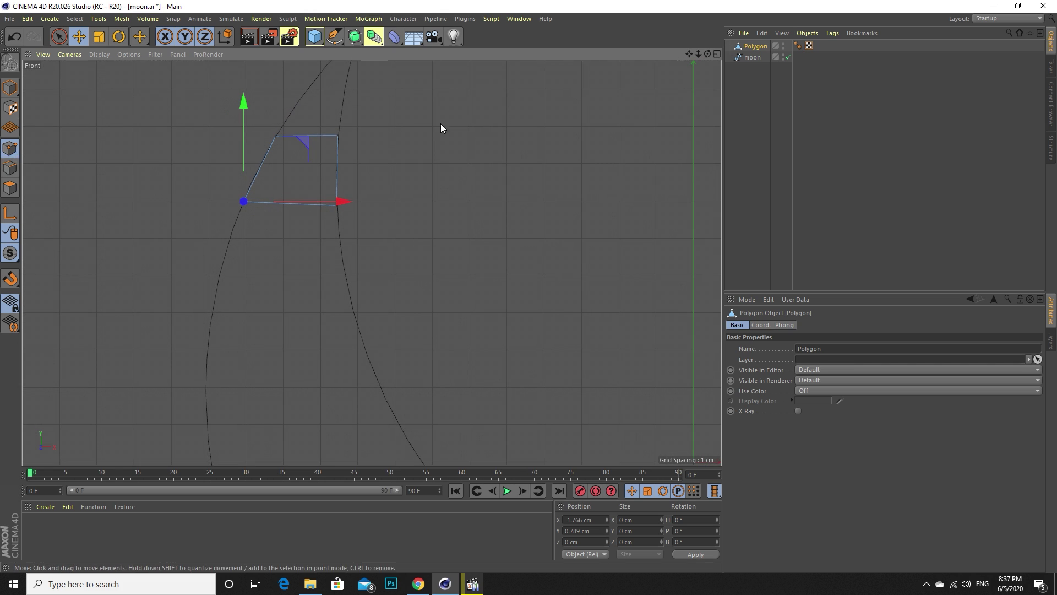
pyautogui.click(754, 82)
pyautogui.click(756, 47)
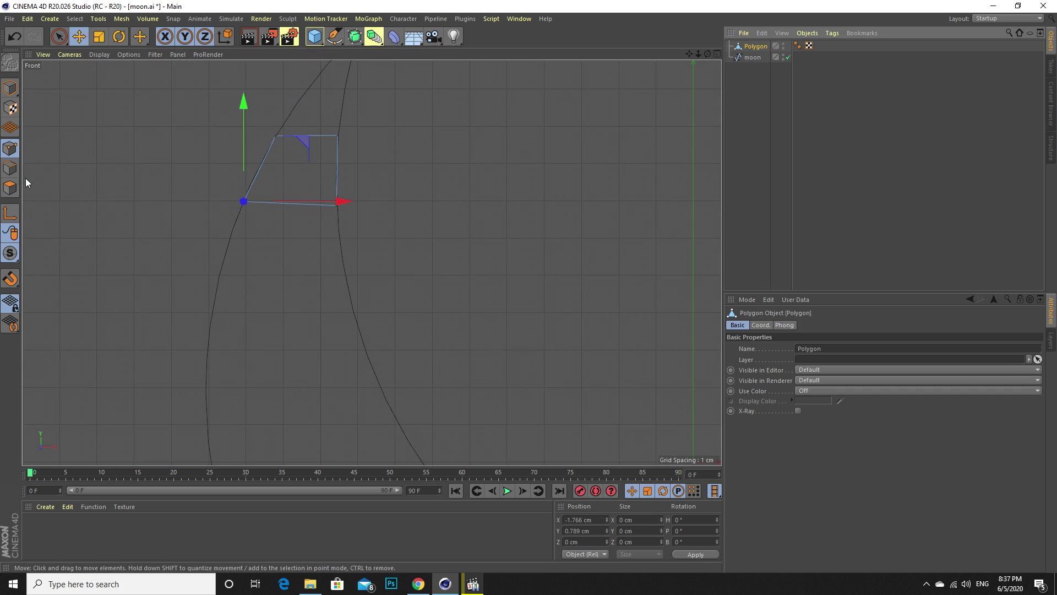
# Extrude the polygon's bottom edge down into a new row and widen it slightly.
pyautogui.click(10, 168)
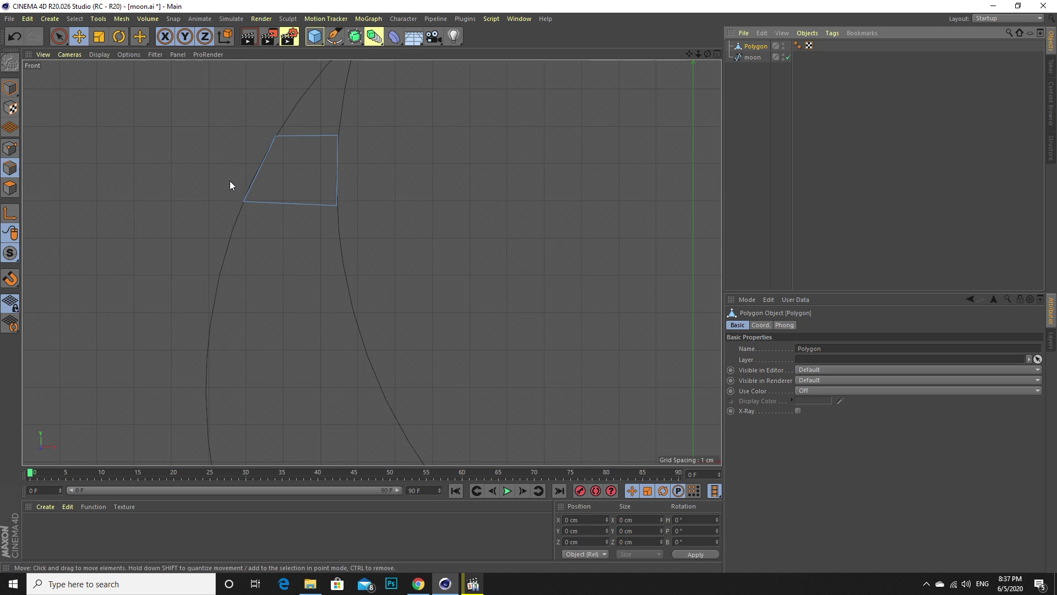
pyautogui.click(279, 203)
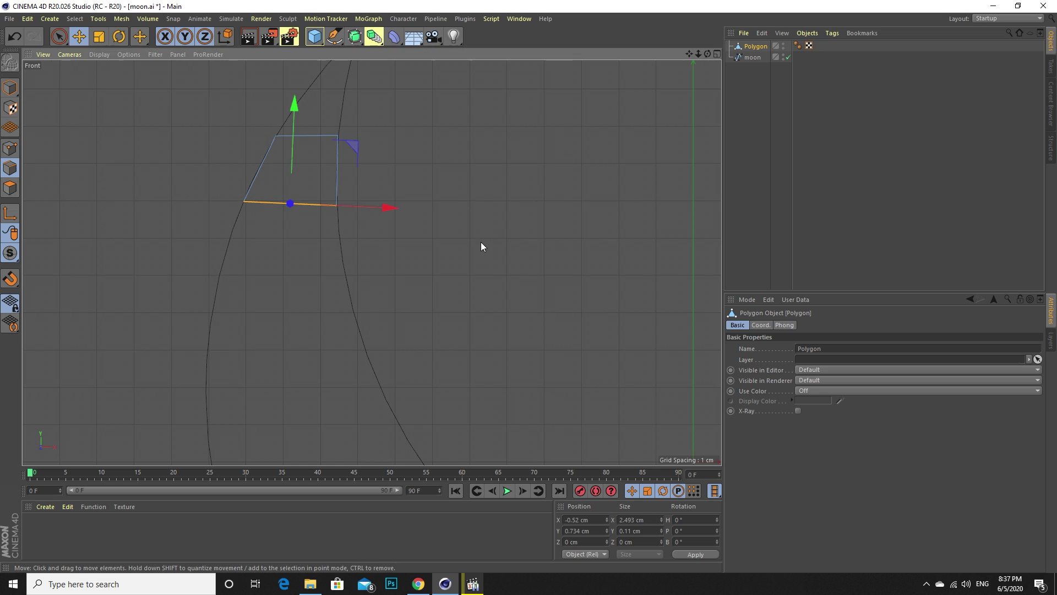
pyautogui.rightClick(481, 243)
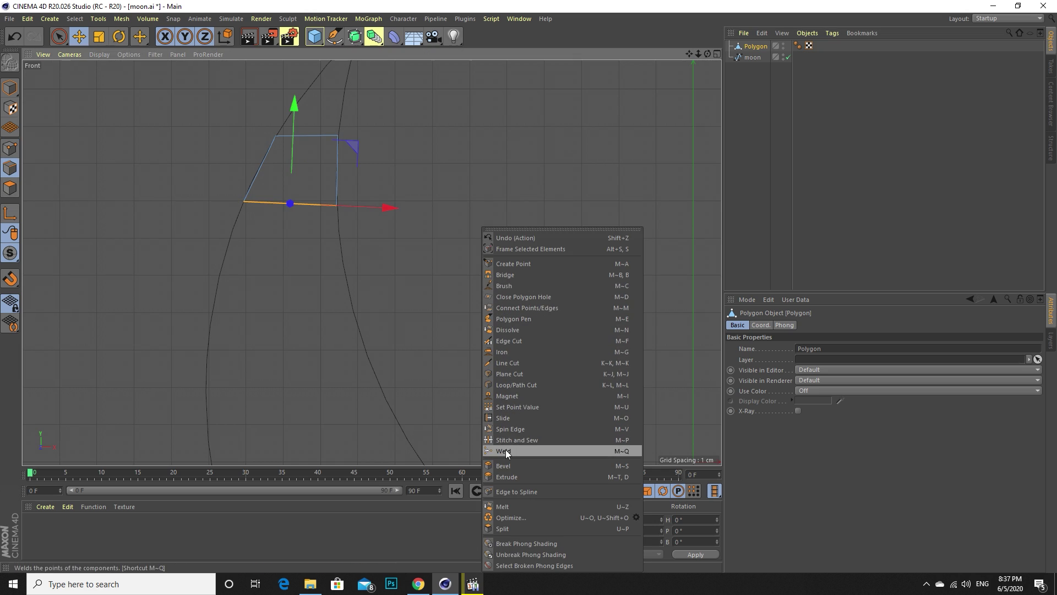
pyautogui.click(507, 476)
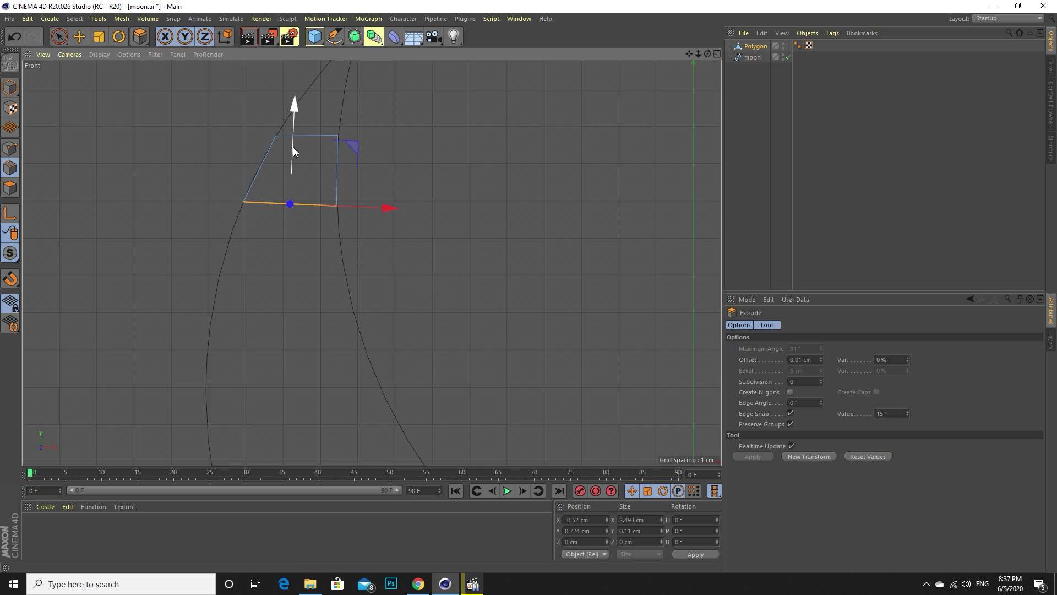
pyautogui.moveTo(293, 147); pyautogui.dragTo(288, 224)
pyautogui.press('space')
pyautogui.click(98, 38)
pyautogui.moveTo(156, 168); pyautogui.dragTo(337, 165)
pyautogui.press('e')
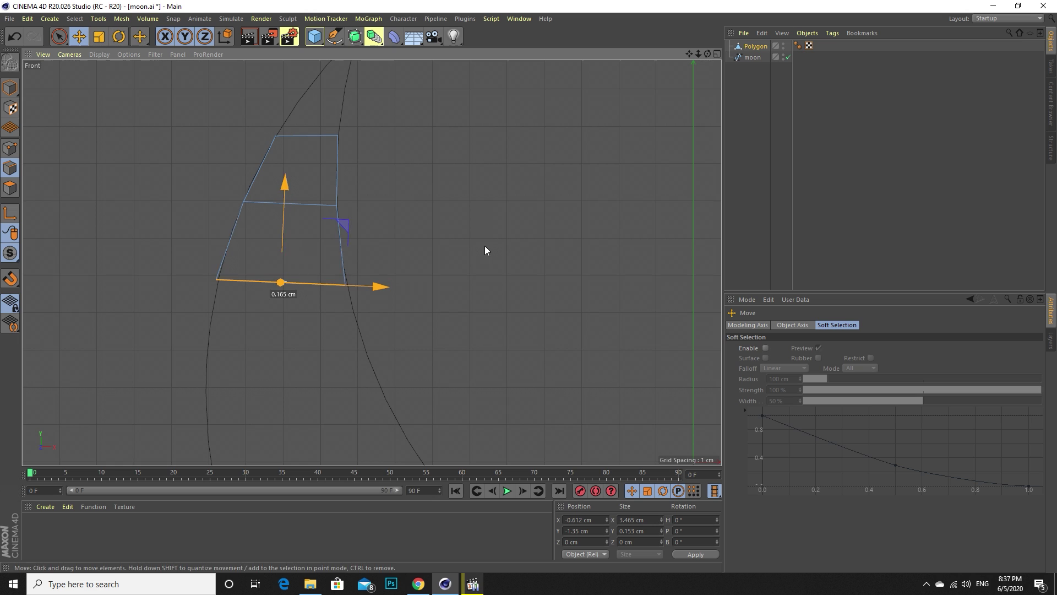
# Extrude a second row, widening its edge to span the crescent and aligning it with the curves.
pyautogui.rightClick(492, 210)
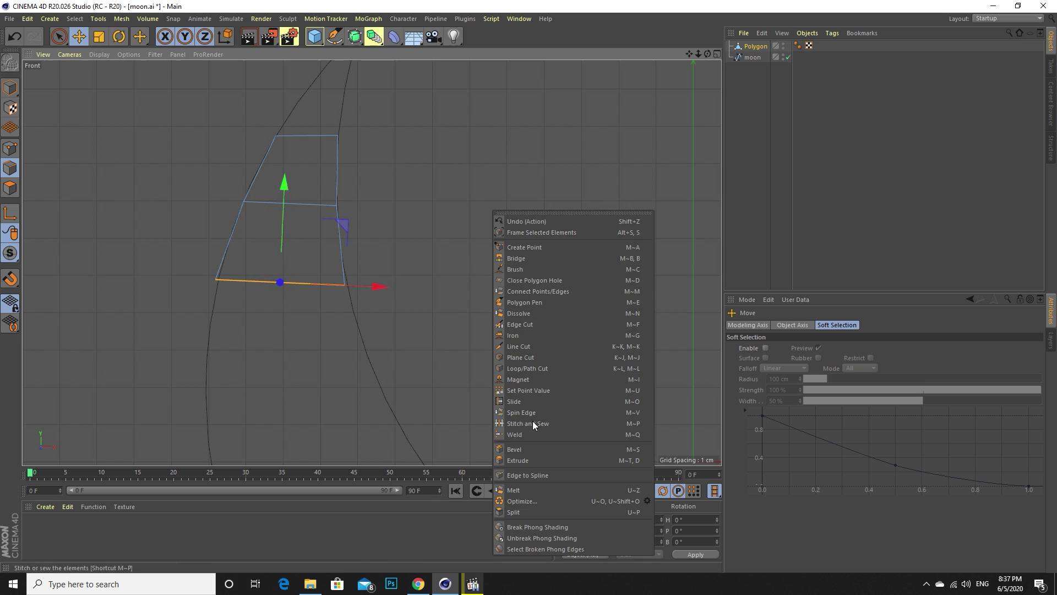
pyautogui.click(524, 458)
pyautogui.moveTo(276, 214); pyautogui.dragTo(285, 284)
pyautogui.click(99, 37)
pyautogui.moveTo(119, 226); pyautogui.dragTo(226, 229)
pyautogui.click(79, 36)
pyautogui.moveTo(94, 260); pyautogui.dragTo(104, 261)
# Extrude a third row down the crescent and widen its edge to about 131 %.
pyautogui.scroll(-1, 371, 250)
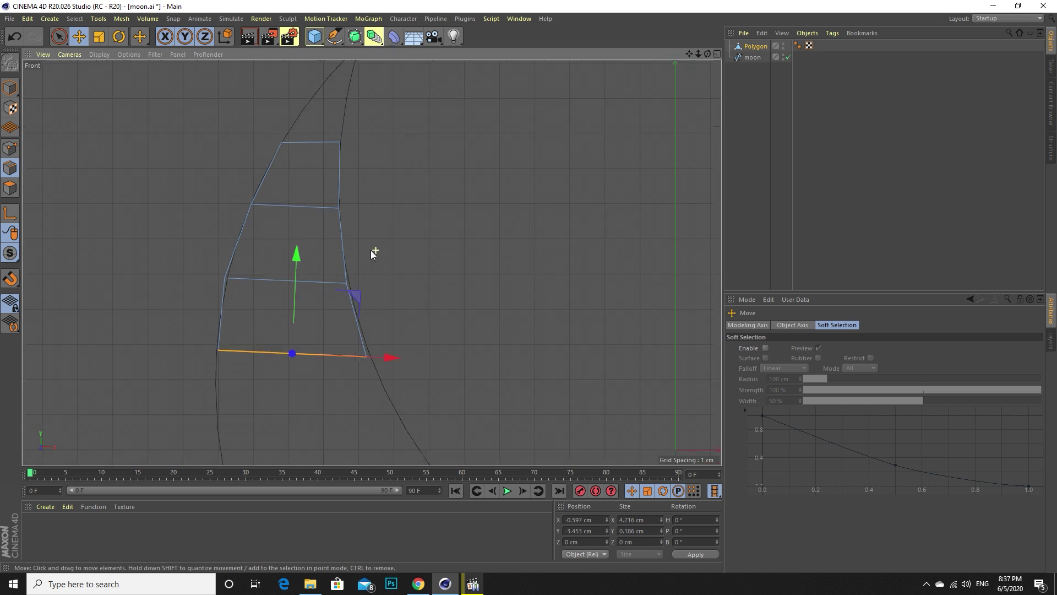
pyautogui.scroll(-2, 371, 250)
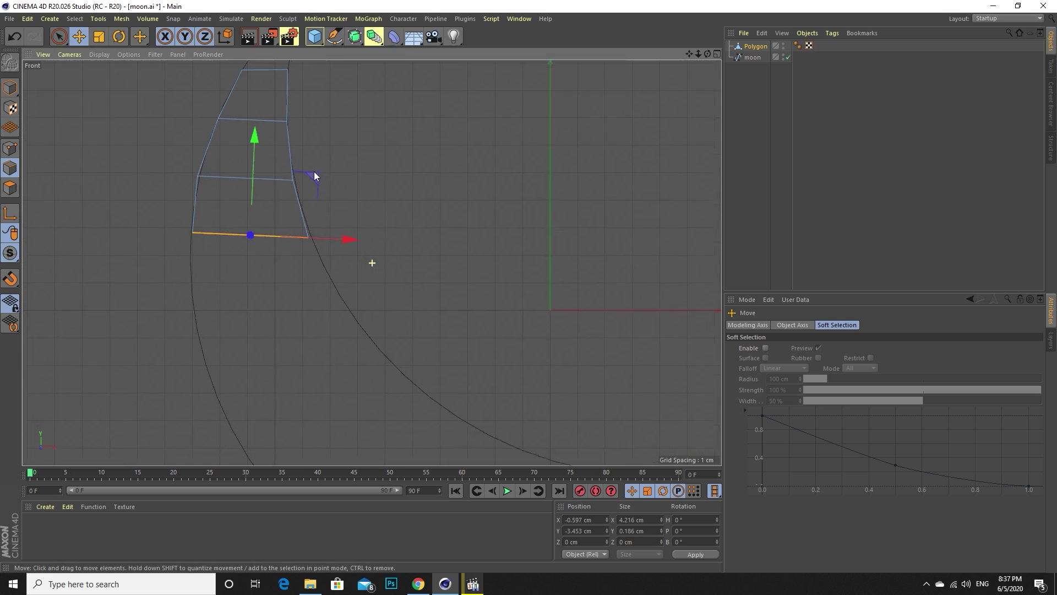
pyautogui.rightClick(150, 139)
pyautogui.click(187, 396)
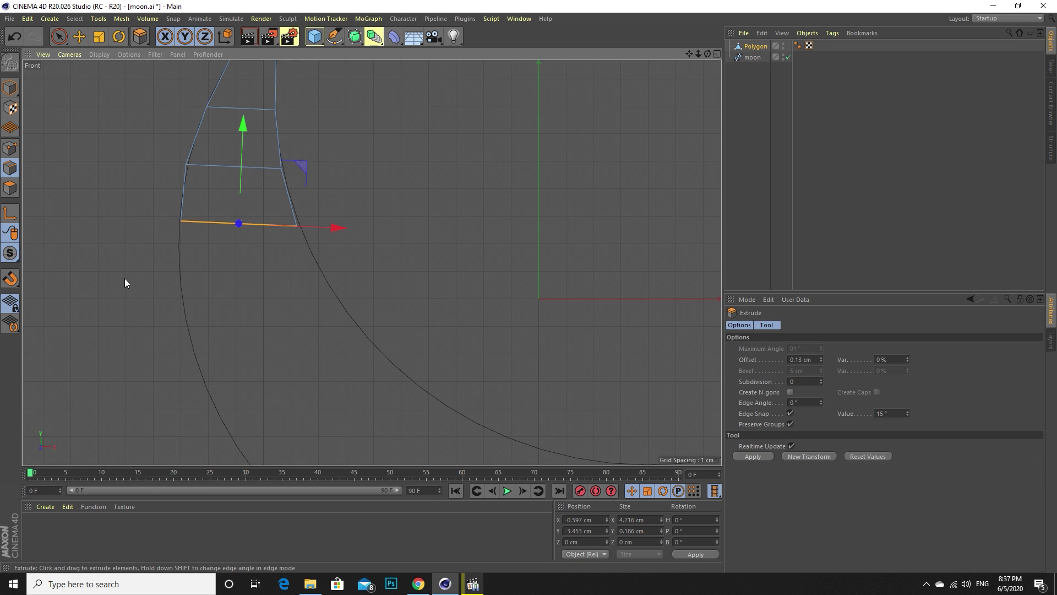
pyautogui.click(124, 278)
pyautogui.click(81, 36)
pyautogui.moveTo(93, 168); pyautogui.dragTo(115, 230)
pyautogui.press('t')
pyautogui.moveTo(188, 170); pyautogui.dragTo(281, 159)
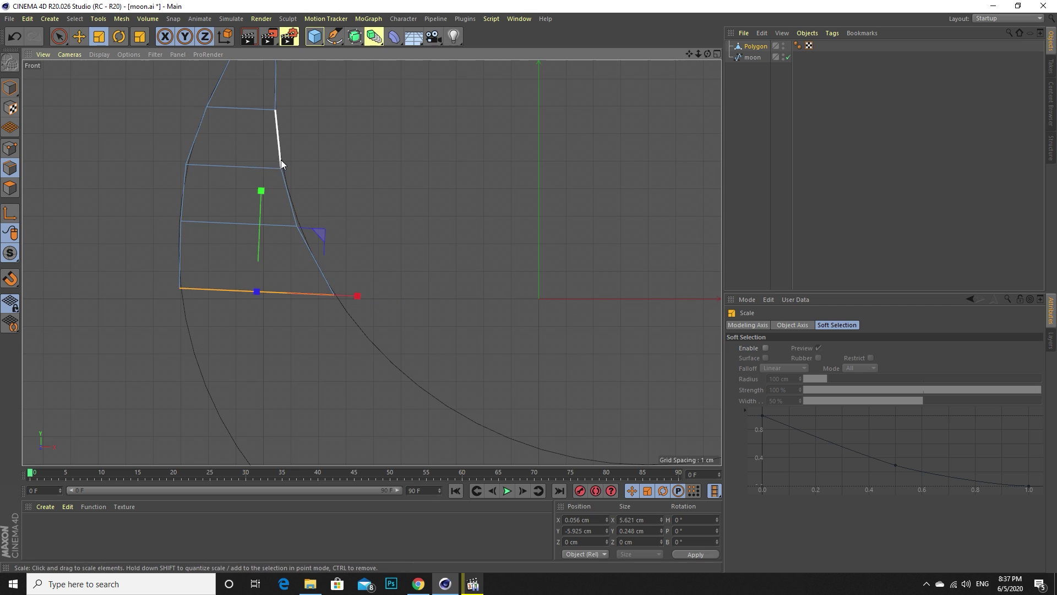
# Move the strip's bottom corners and right-side points onto the moon's outer and inner curves.
pyautogui.click(11, 146)
pyautogui.click(179, 287)
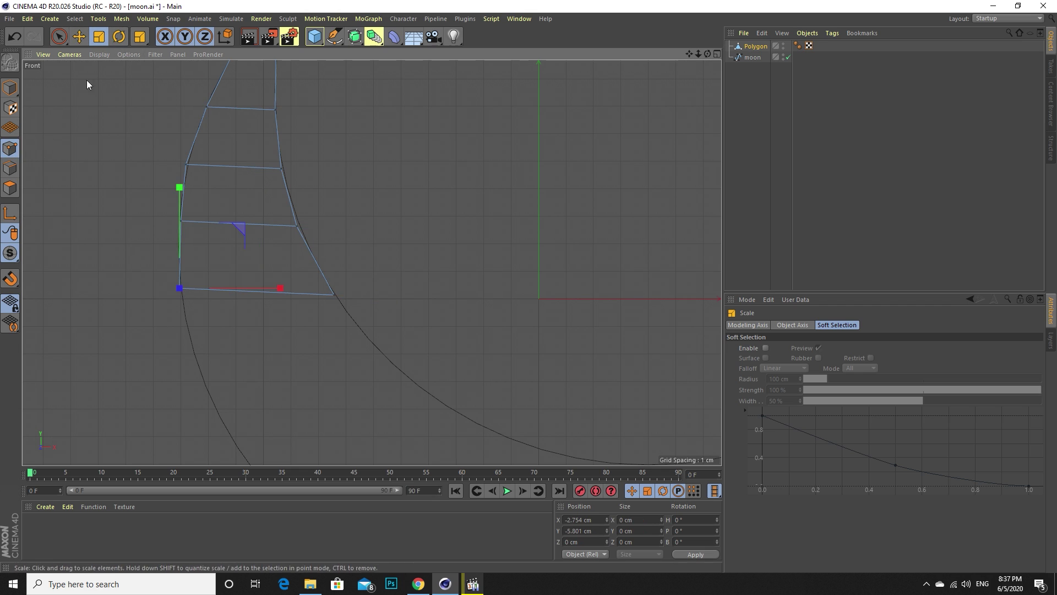
pyautogui.press('e')
pyautogui.moveTo(150, 305); pyautogui.dragTo(154, 331)
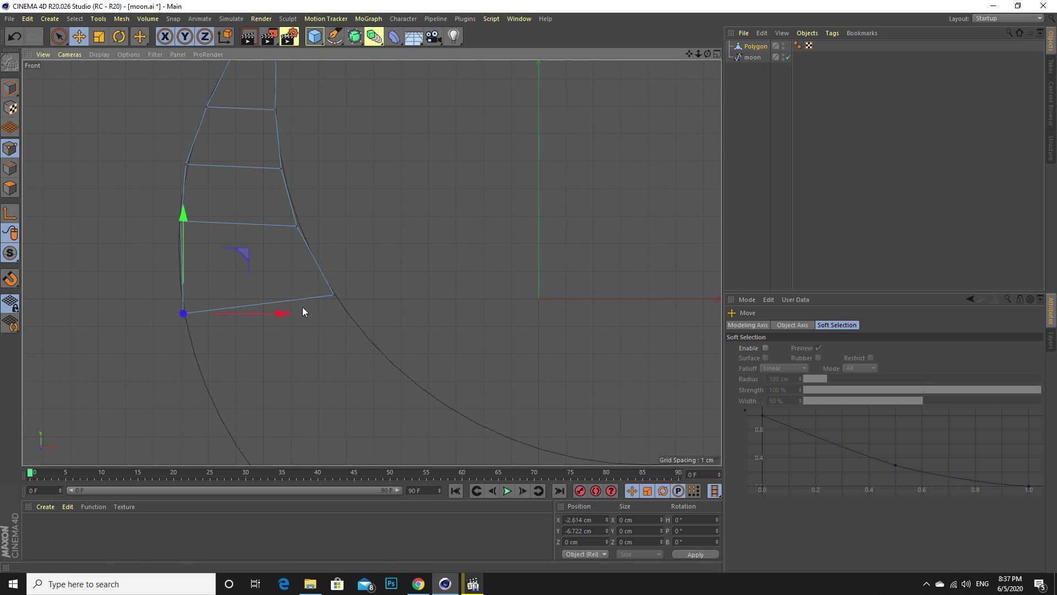
pyautogui.click(333, 295)
pyautogui.moveTo(350, 319); pyautogui.dragTo(337, 297)
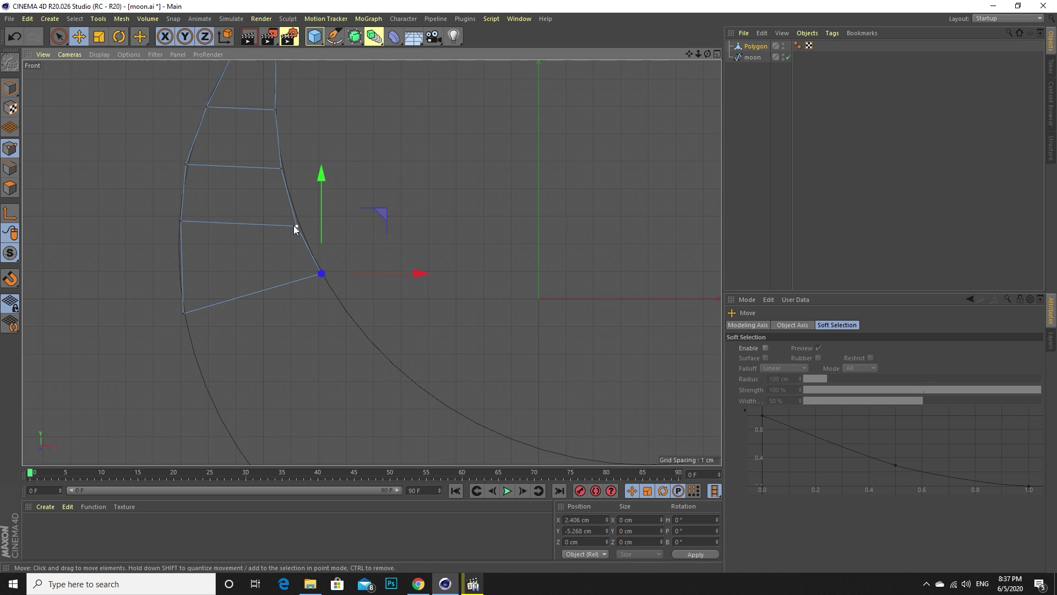
pyautogui.click(294, 227)
pyautogui.moveTo(270, 261); pyautogui.dragTo(270, 252)
pyautogui.click(280, 170)
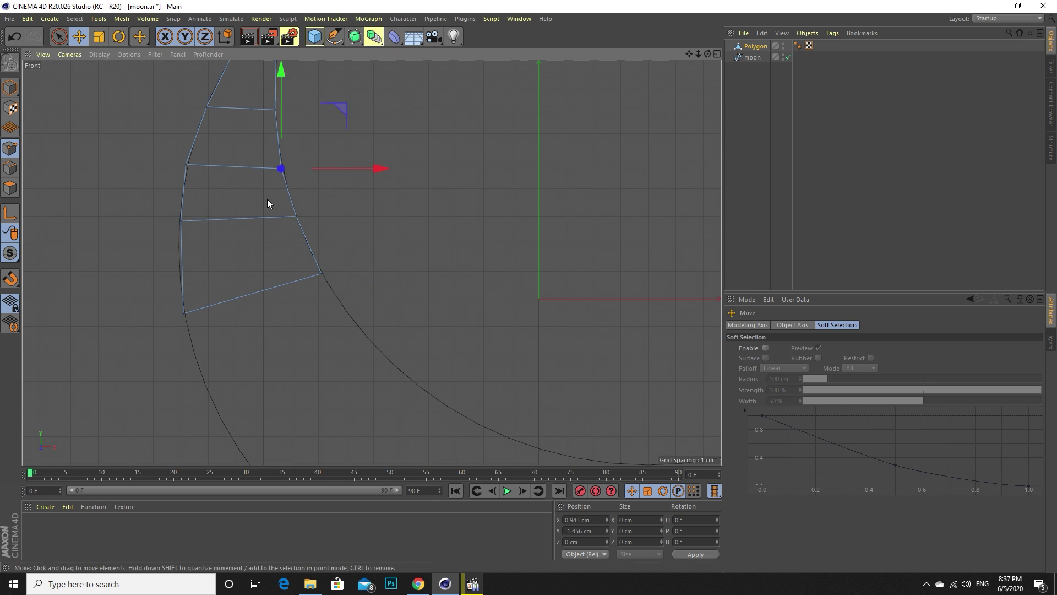
pyautogui.moveTo(267, 200); pyautogui.dragTo(268, 191)
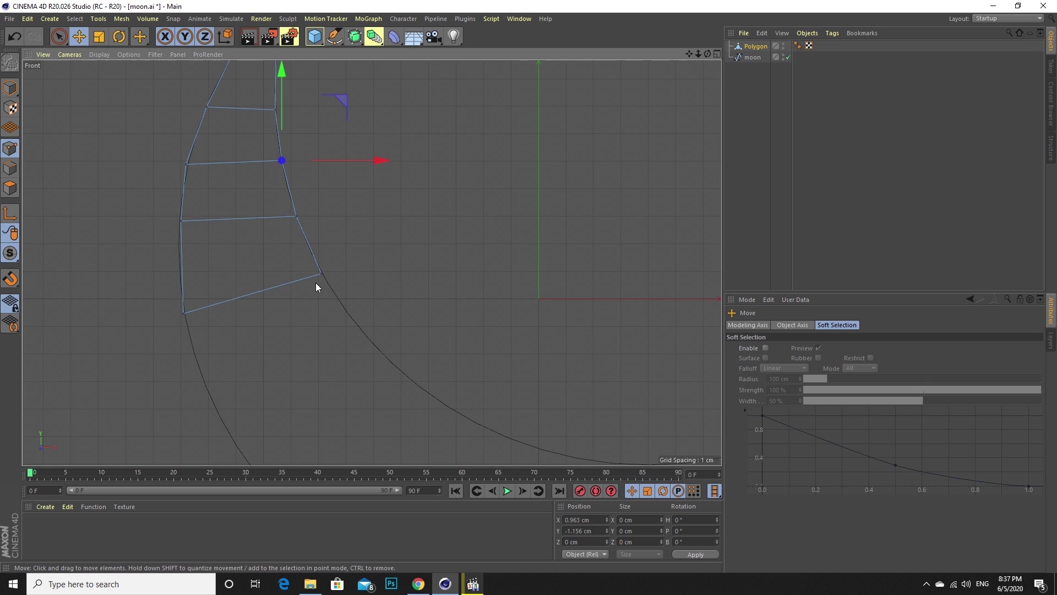
# Extrude the bottom edge into a new lower row and set its corners on both curves.
pyautogui.click(10, 168)
pyautogui.click(262, 292)
pyautogui.rightClick(349, 276)
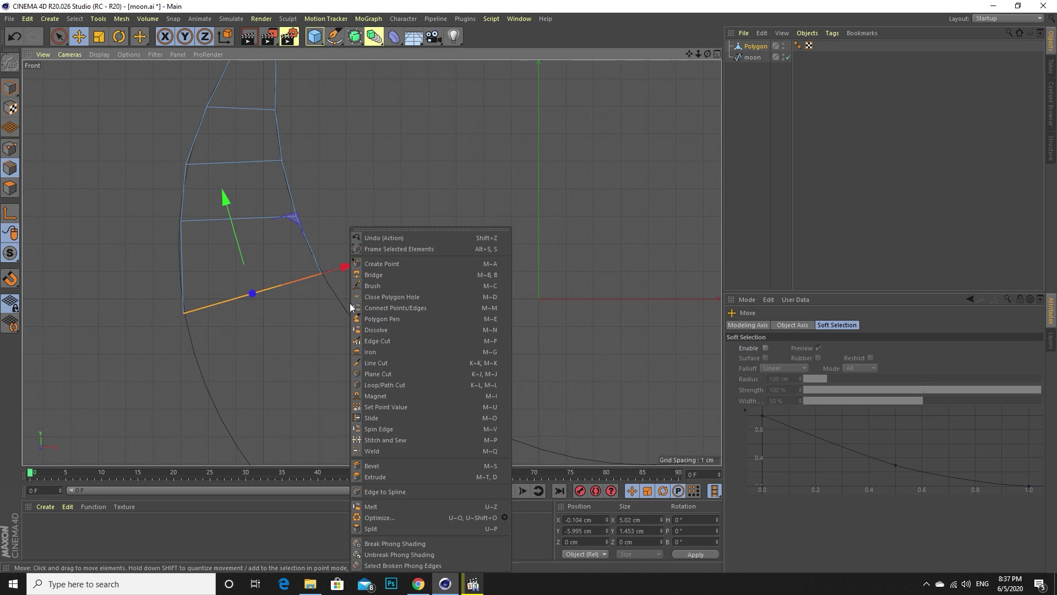
pyautogui.click(382, 477)
pyautogui.moveTo(394, 276); pyautogui.dragTo(396, 276)
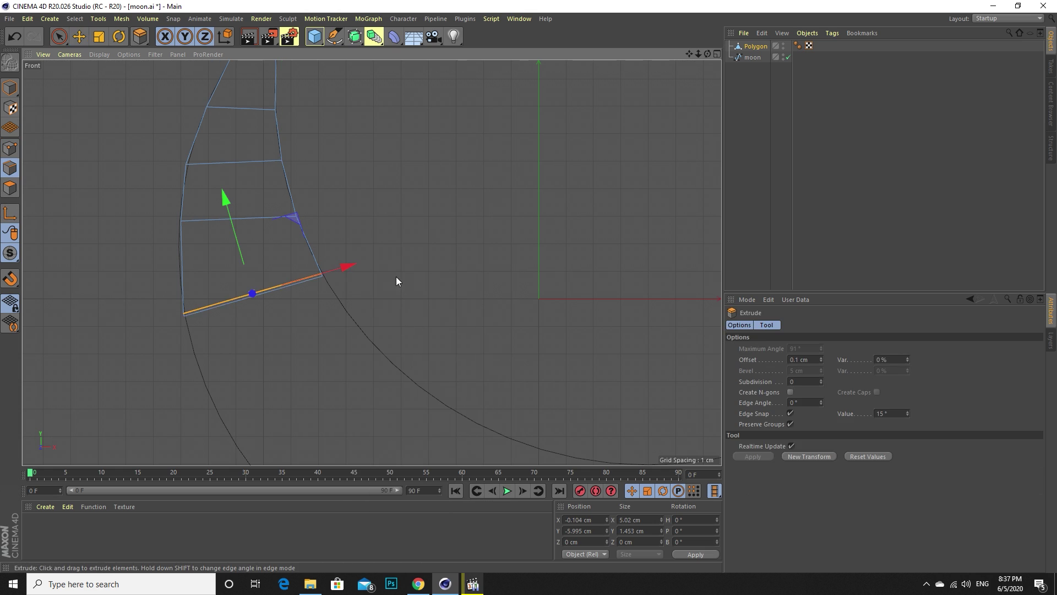
pyautogui.moveTo(226, 238); pyautogui.dragTo(294, 314)
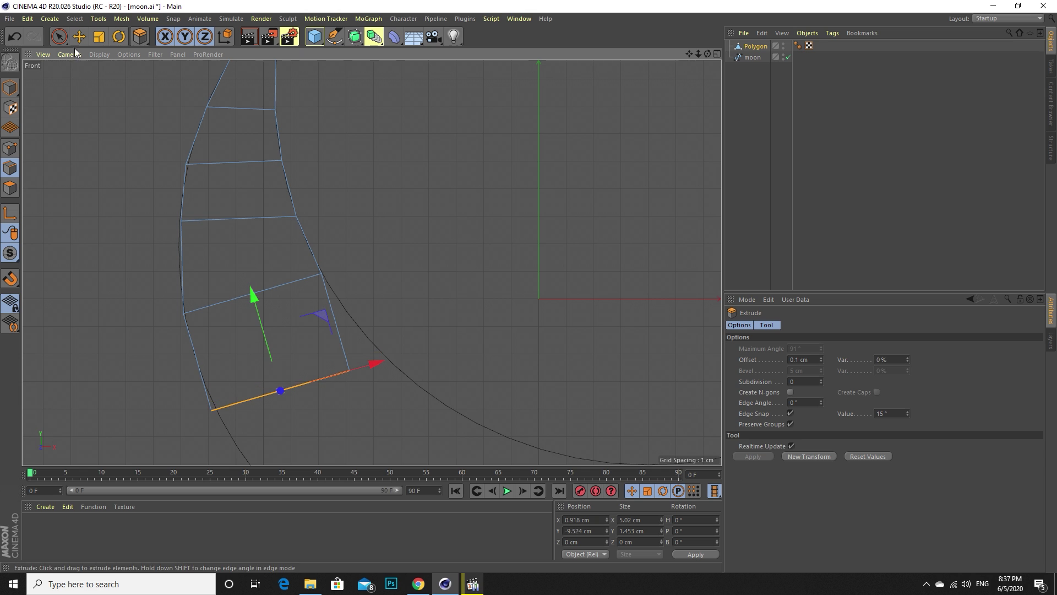
pyautogui.click(79, 37)
pyautogui.moveTo(103, 255)
pyautogui.mouseDown()
pyautogui.moveTo(127, 265)
pyautogui.moveTo(117, 262)
pyautogui.mouseUp()
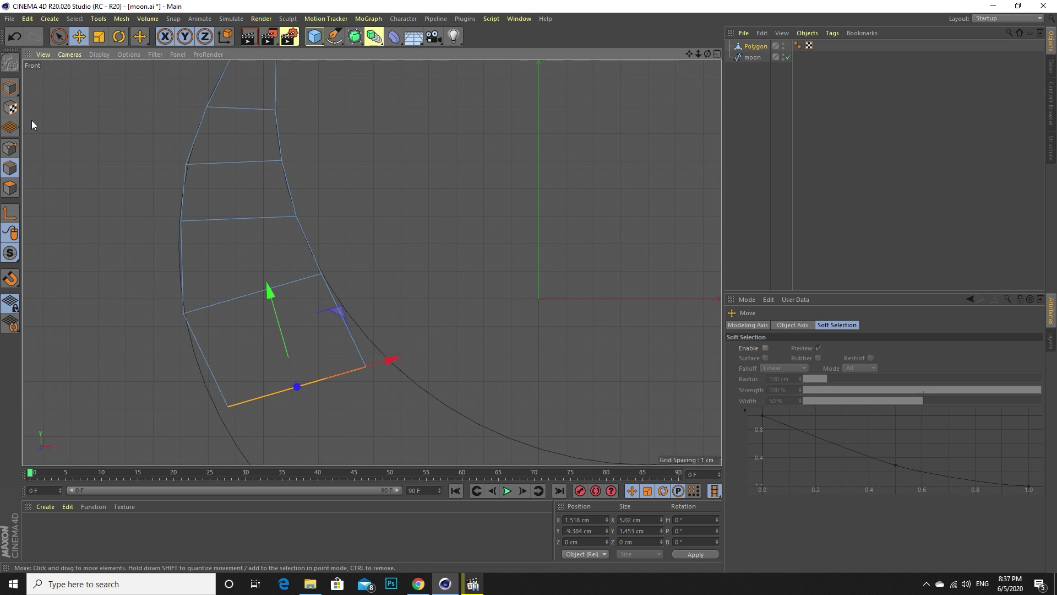
pyautogui.click(10, 148)
pyautogui.moveTo(367, 377); pyautogui.dragTo(396, 366)
pyautogui.moveTo(229, 408); pyautogui.dragTo(230, 453)
pyautogui.scroll(-3, 316, 305)
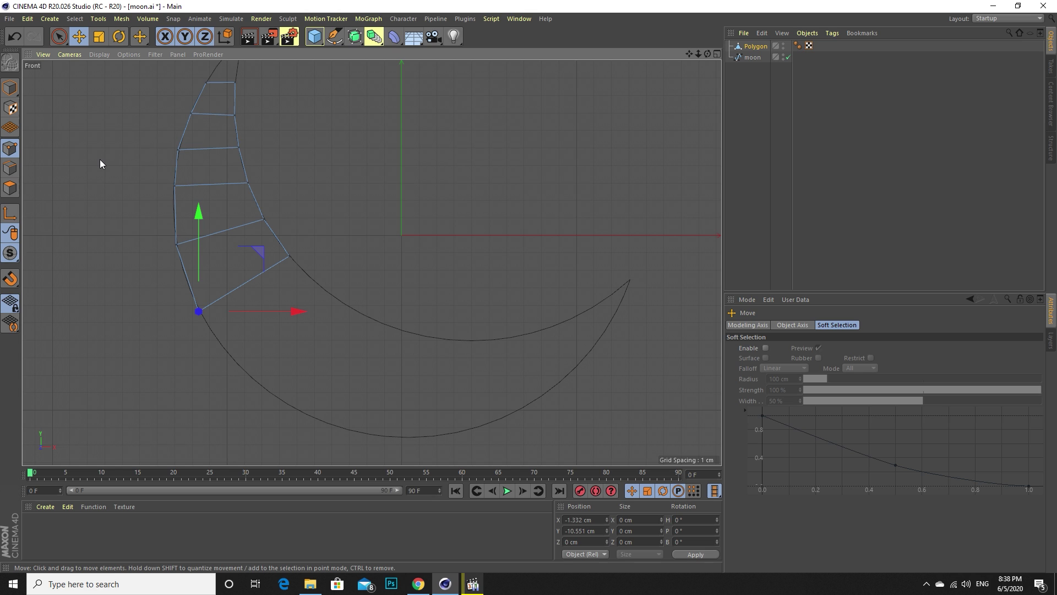
# Extrude another row, widen it across the crescent, and fit its corners onto the outline.
pyautogui.click(10, 168)
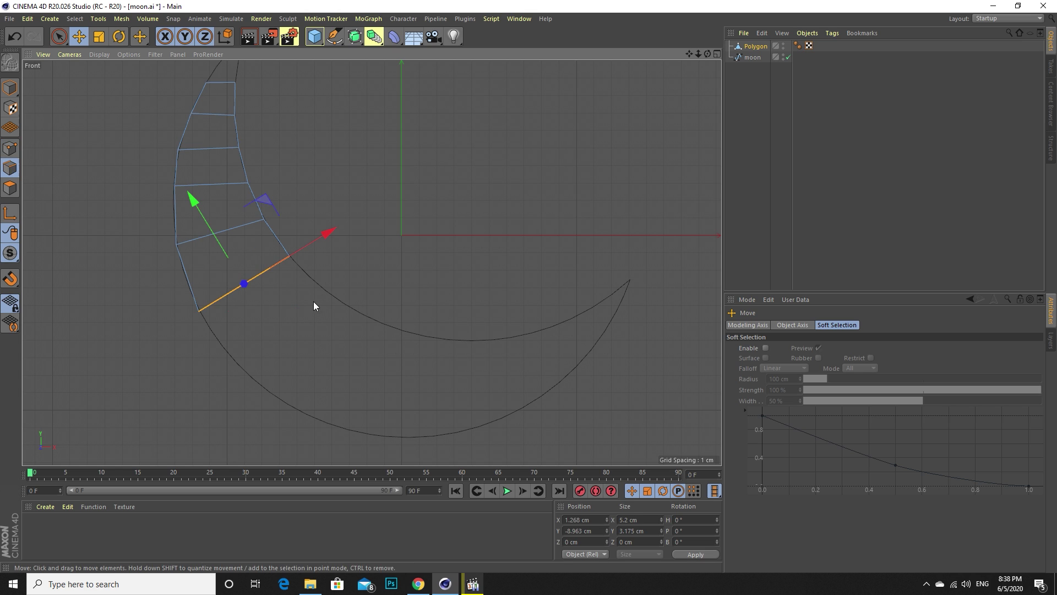
pyautogui.rightClick(315, 302)
pyautogui.click(341, 476)
pyautogui.moveTo(264, 298); pyautogui.dragTo(276, 319)
pyautogui.click(79, 36)
pyautogui.moveTo(116, 248)
pyautogui.mouseDown()
pyautogui.moveTo(128, 231)
pyautogui.moveTo(114, 228)
pyautogui.mouseUp()
pyautogui.click(99, 37)
pyautogui.moveTo(32, 162); pyautogui.dragTo(130, 164)
pyautogui.click(83, 44)
pyautogui.moveTo(71, 191); pyautogui.dragTo(80, 191)
pyautogui.click(10, 148)
pyautogui.moveTo(348, 311); pyautogui.dragTo(368, 321)
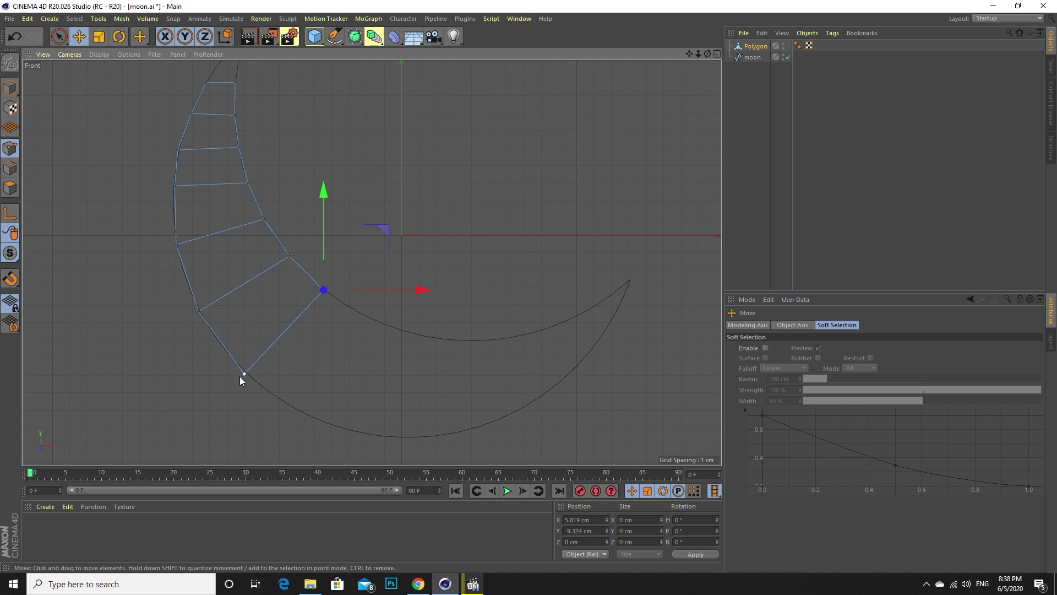
pyautogui.moveTo(240, 380); pyautogui.dragTo(249, 402)
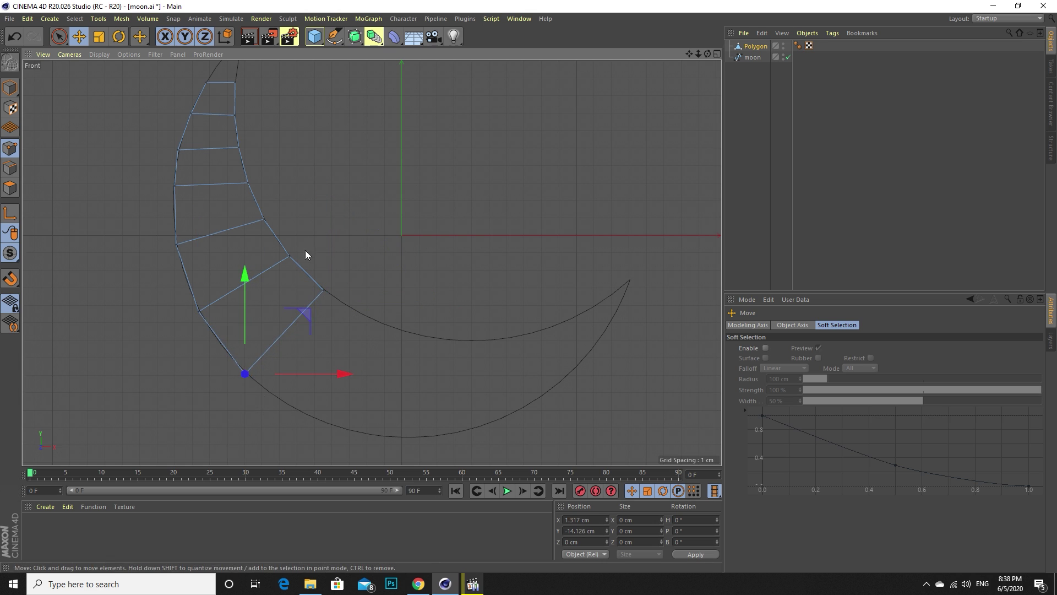
# Extrude the end edge down along the curve and place the new corner on the moon outline.
pyautogui.press('Return')
pyautogui.rightClick(397, 210)
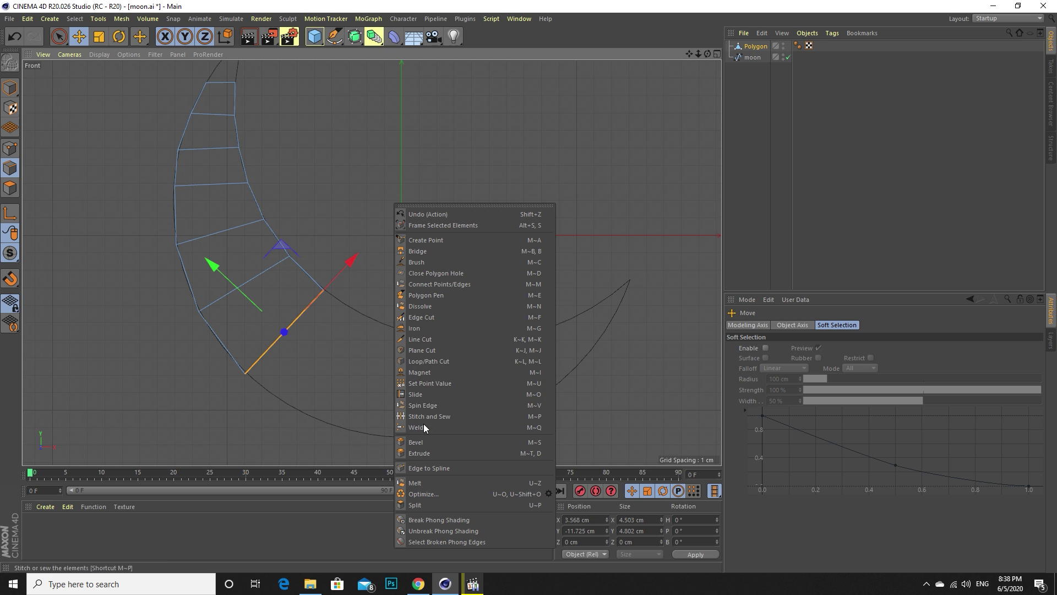
pyautogui.click(424, 452)
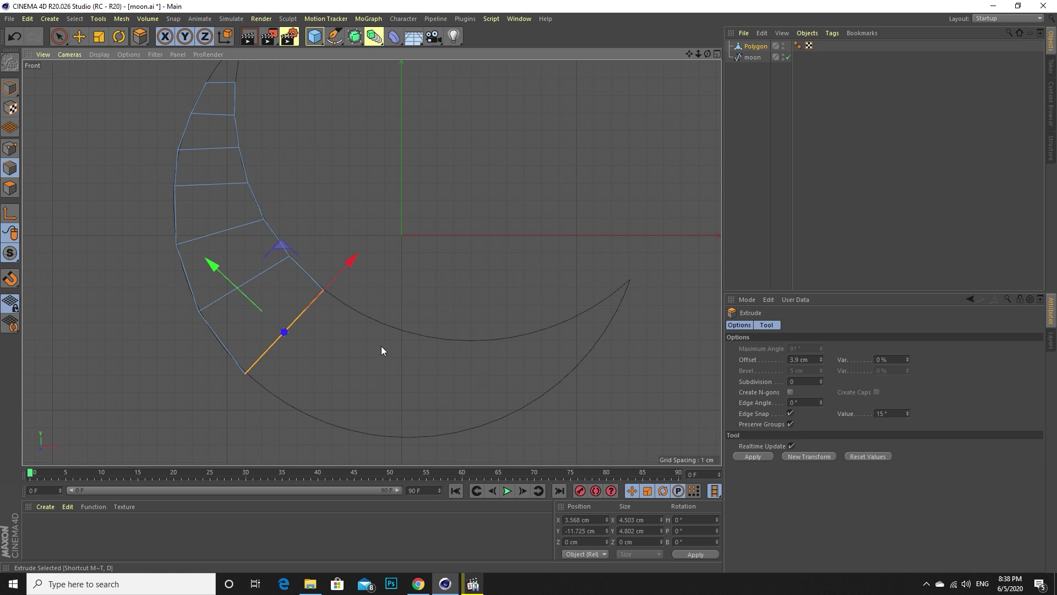
pyautogui.click(80, 37)
pyautogui.moveTo(103, 225); pyautogui.dragTo(157, 260)
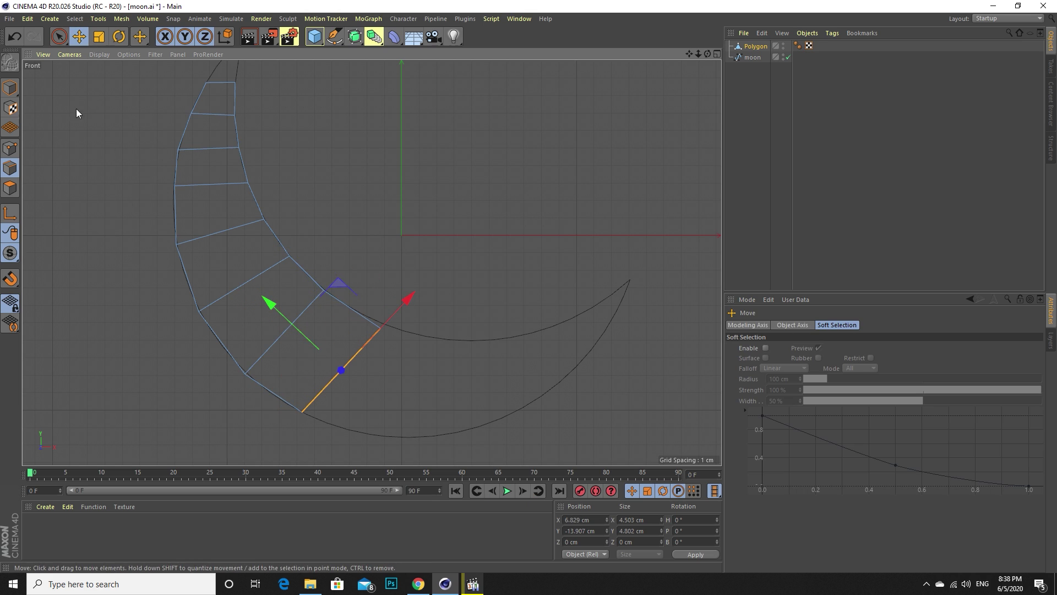
pyautogui.click(10, 147)
pyautogui.click(379, 328)
pyautogui.moveTo(411, 357); pyautogui.dragTo(307, 443)
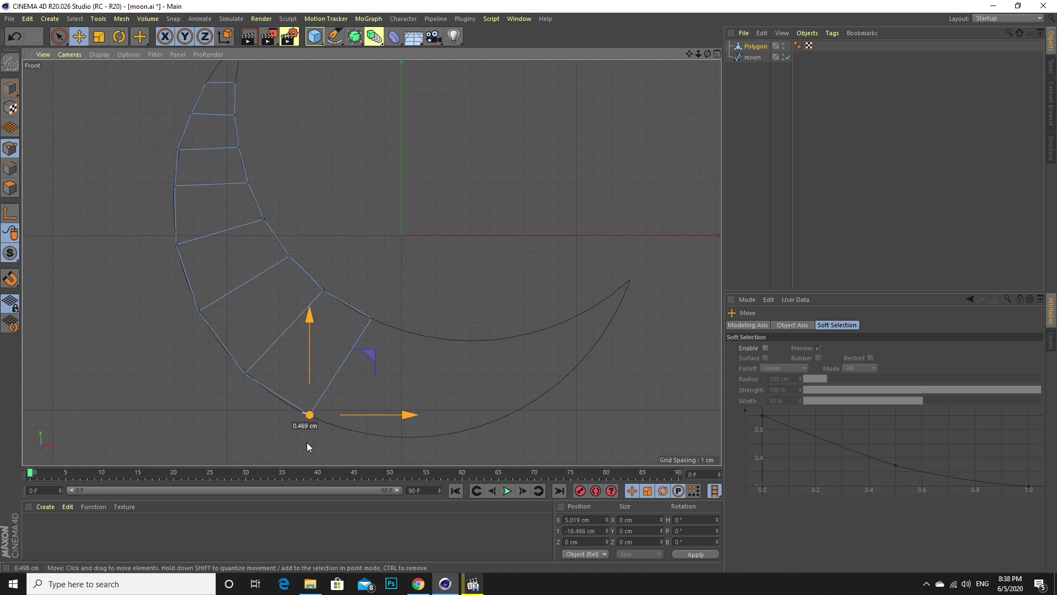
# Extrude the strip's end edge again and push it further along the crescent.
pyautogui.click(10, 168)
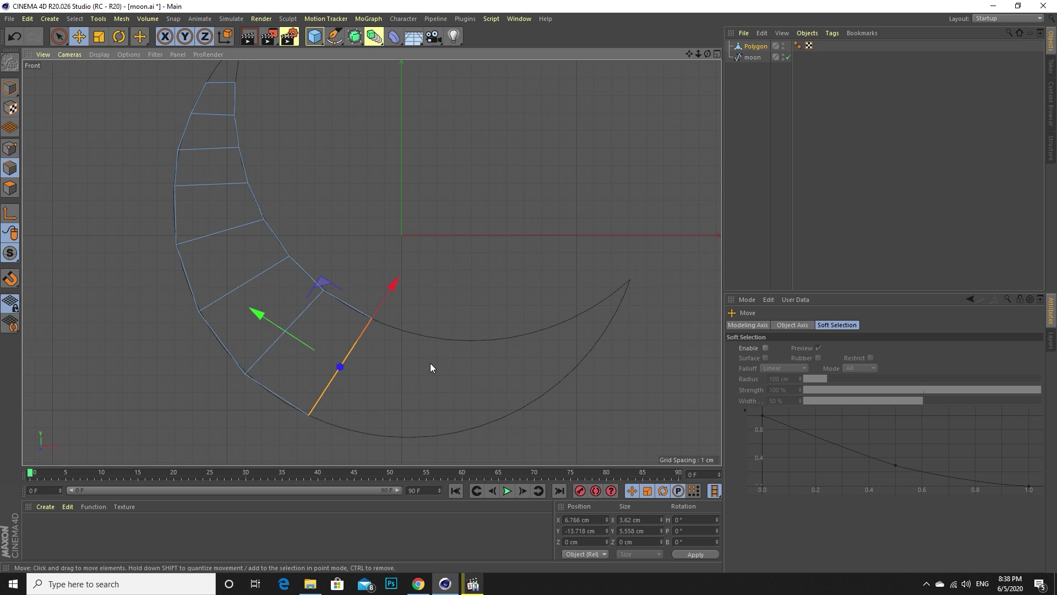
pyautogui.rightClick(430, 368)
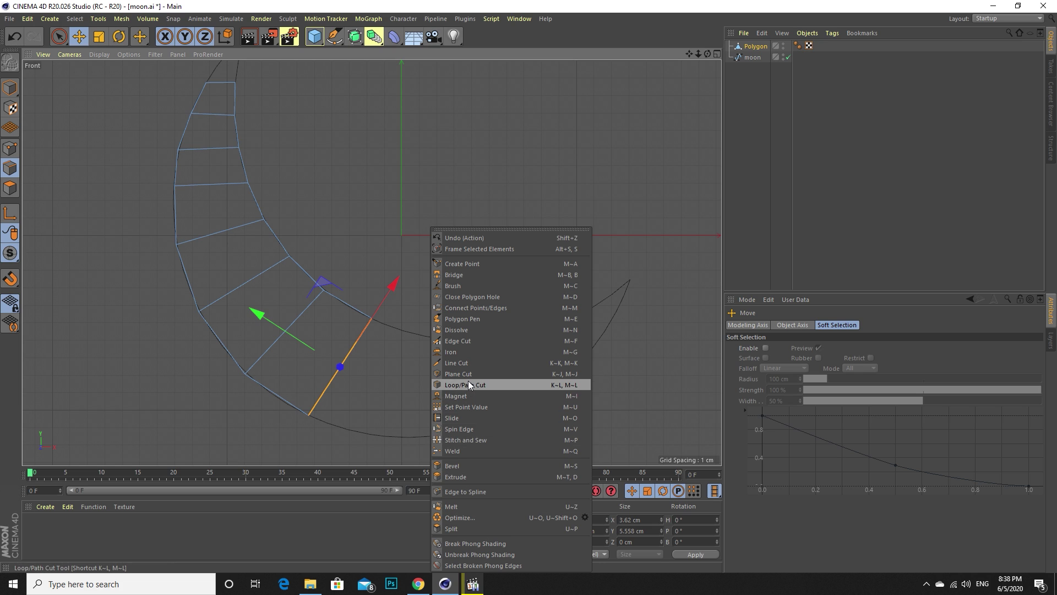
pyautogui.click(455, 477)
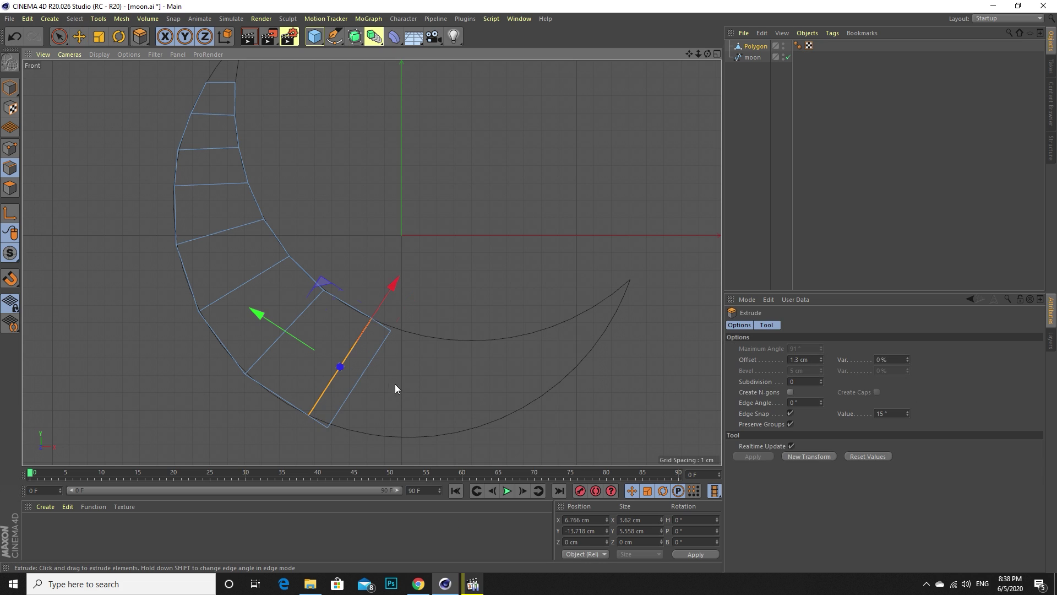
pyautogui.press('e')
pyautogui.moveTo(439, 401); pyautogui.dragTo(470, 405)
# Reframe the lower curve and set the strip's end points onto the inner and outer curves.
pyautogui.scroll(-1, 478, 408)
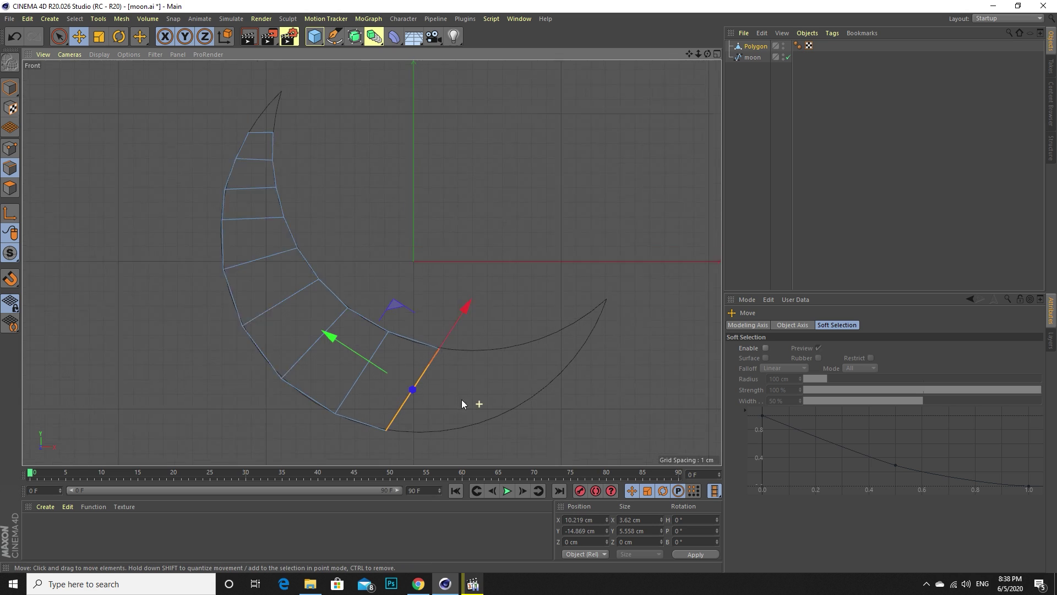
pyautogui.keyDown('alt'); pyautogui.moveTo(461, 399); pyautogui.dragTo(458, 398, button='right'); pyautogui.keyUp('alt')
pyautogui.keyDown('alt'); pyautogui.moveTo(484, 403); pyautogui.dragTo(414, 322, button='middle'); pyautogui.keyUp('alt')
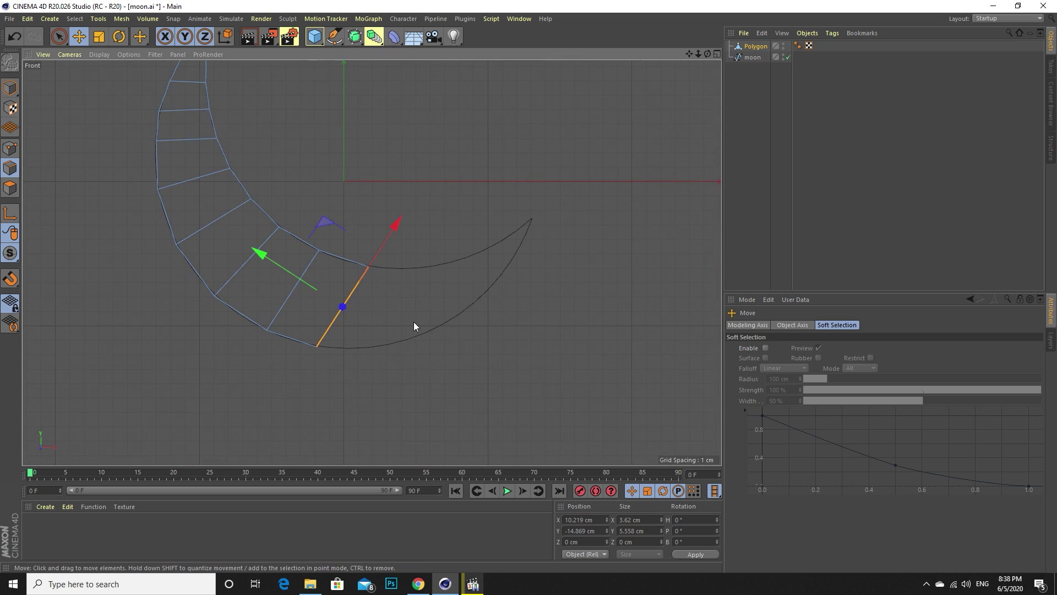
pyautogui.click(10, 148)
pyautogui.click(368, 267)
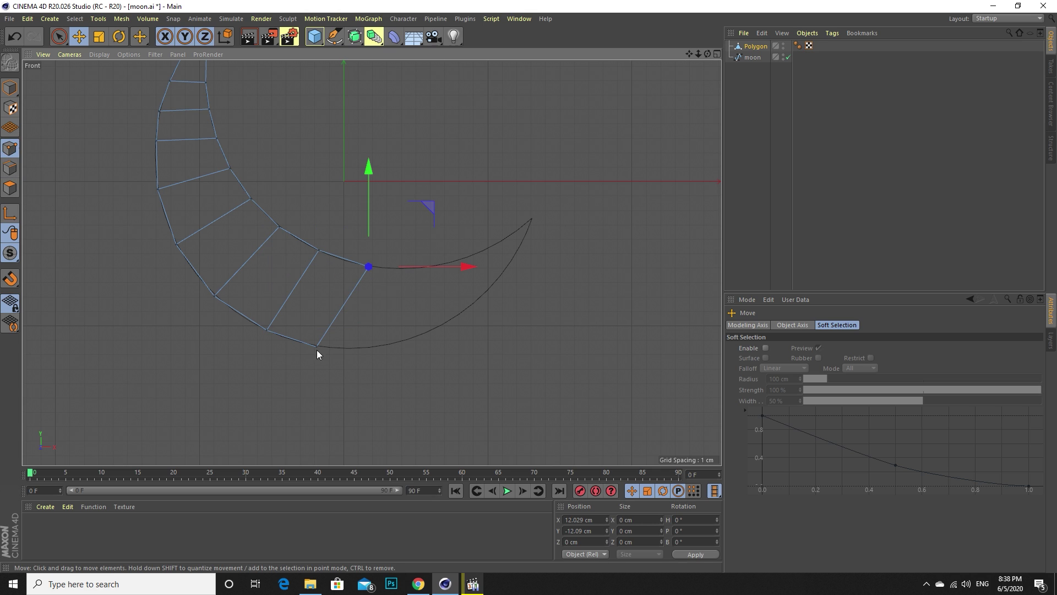
pyautogui.moveTo(317, 351); pyautogui.dragTo(331, 355)
pyautogui.click(369, 267)
pyautogui.moveTo(391, 291); pyautogui.dragTo(368, 285)
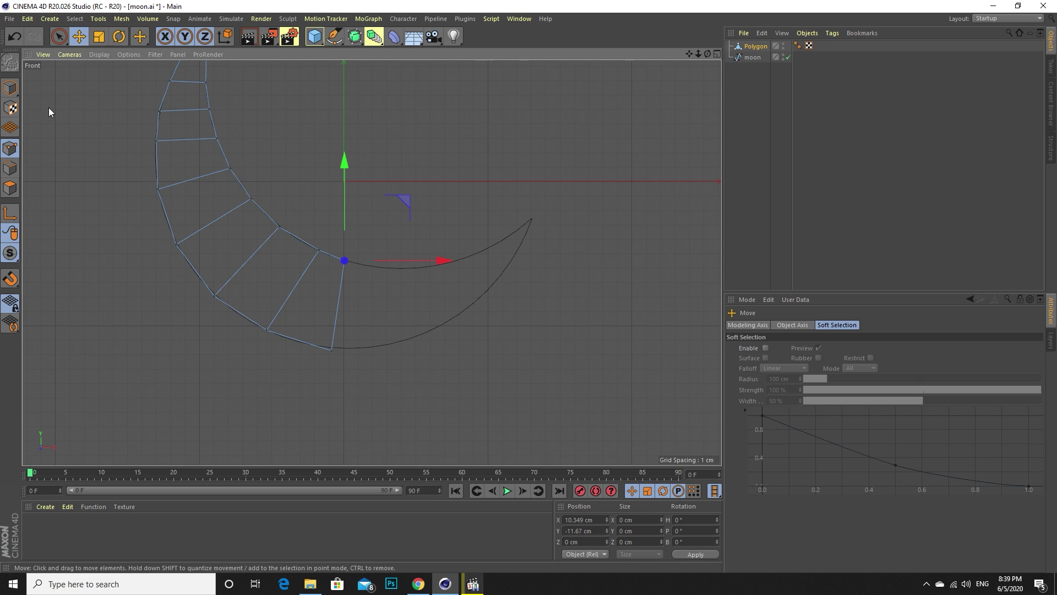
pyautogui.click(332, 348)
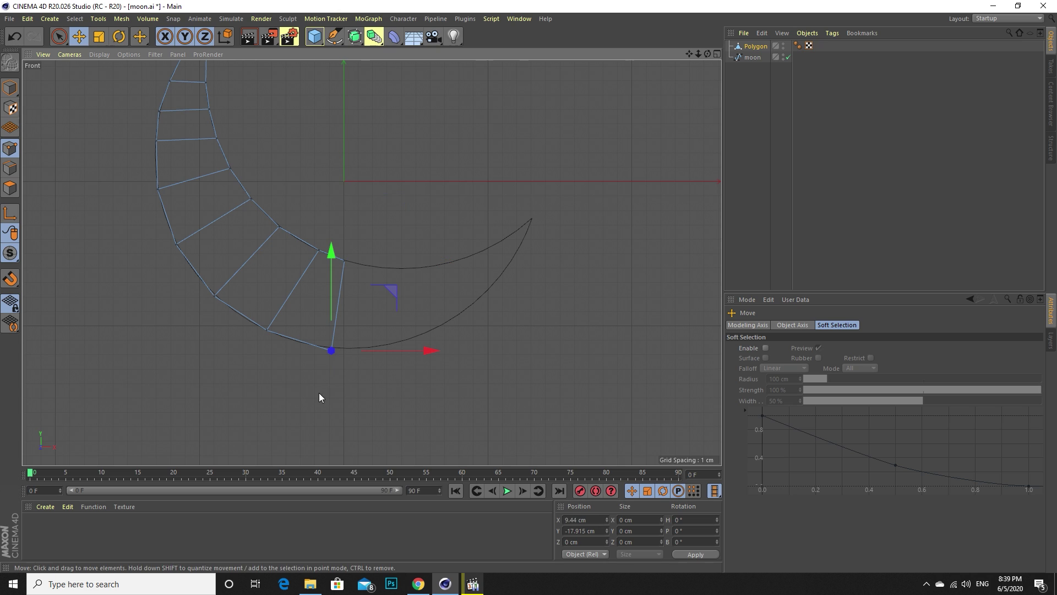
pyautogui.moveTo(338, 392); pyautogui.dragTo(340, 388)
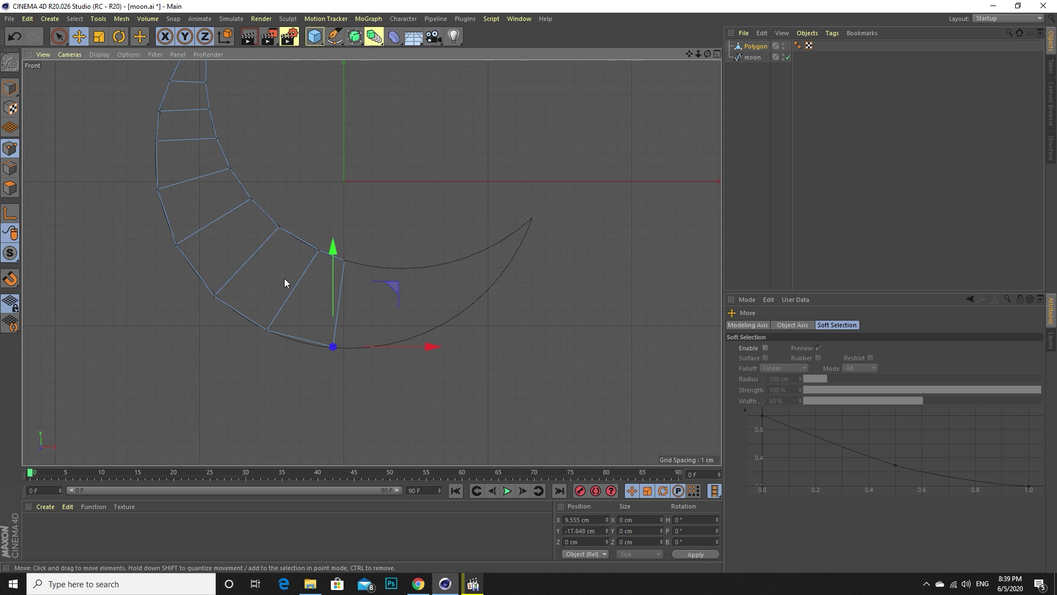
# Extrude the vertical end edge into a new quad and fit its corners onto both curves.
pyautogui.click(9, 168)
pyautogui.click(337, 311)
pyautogui.rightClick(412, 285)
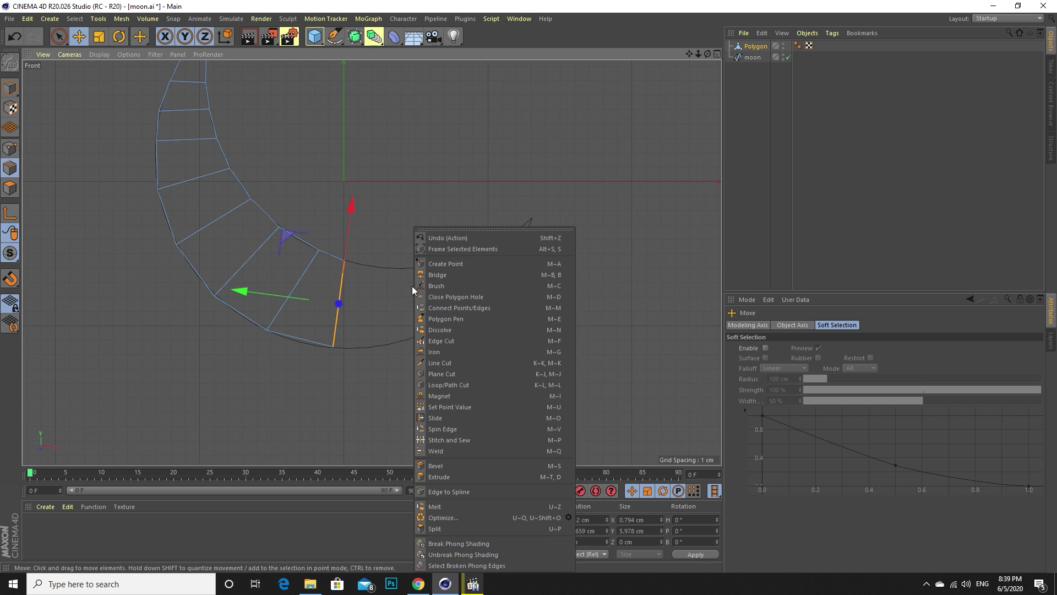
pyautogui.click(450, 476)
pyautogui.moveTo(358, 380); pyautogui.dragTo(376, 380)
pyautogui.click(10, 148)
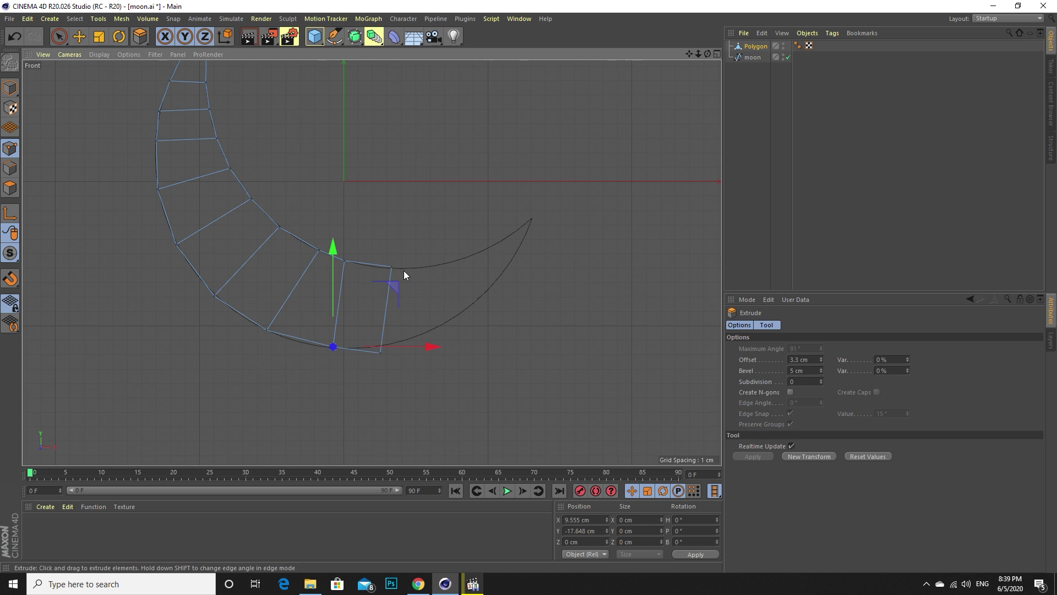
pyautogui.press('v')
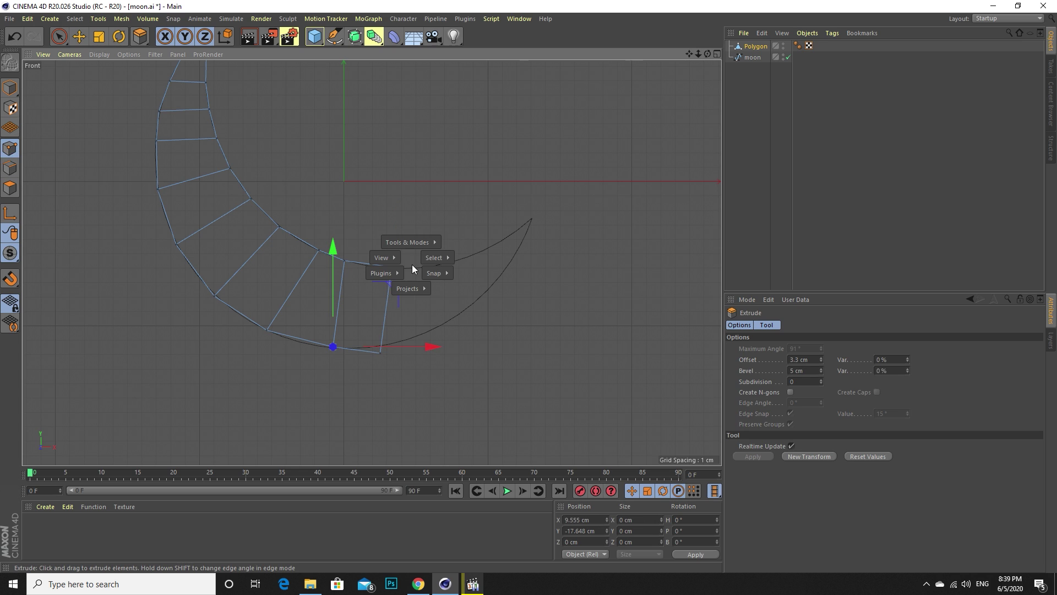
pyautogui.click(79, 36)
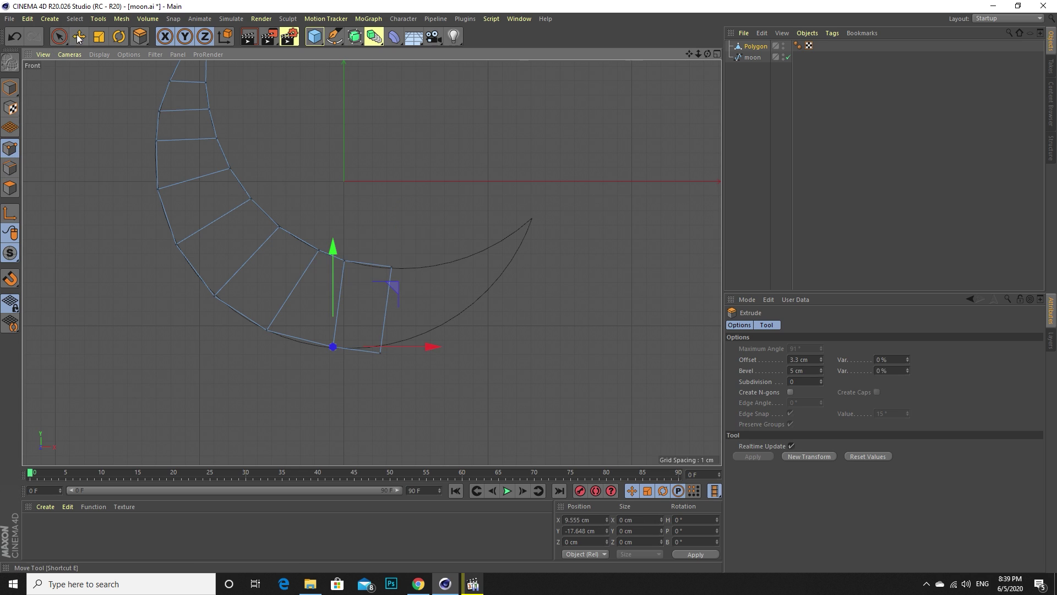
pyautogui.click(392, 268)
pyautogui.moveTo(415, 288); pyautogui.dragTo(405, 290)
pyautogui.click(386, 355)
pyautogui.moveTo(389, 387); pyautogui.dragTo(320, 375)
pyautogui.click(334, 347)
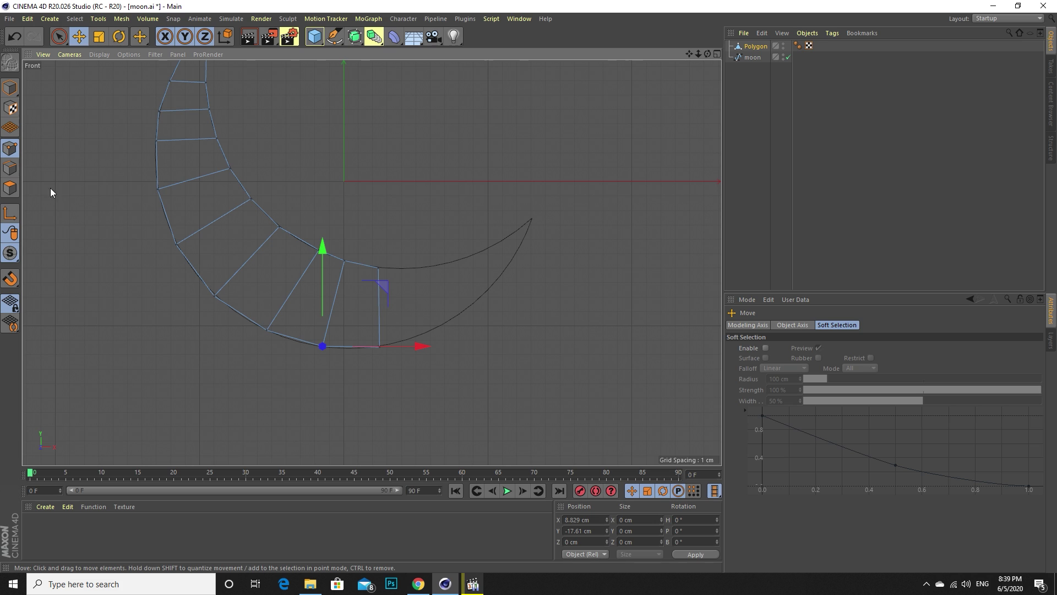
# Extrude another quad to the right and set its upper and bottom corners on the curves.
pyautogui.click(10, 168)
pyautogui.click(379, 306)
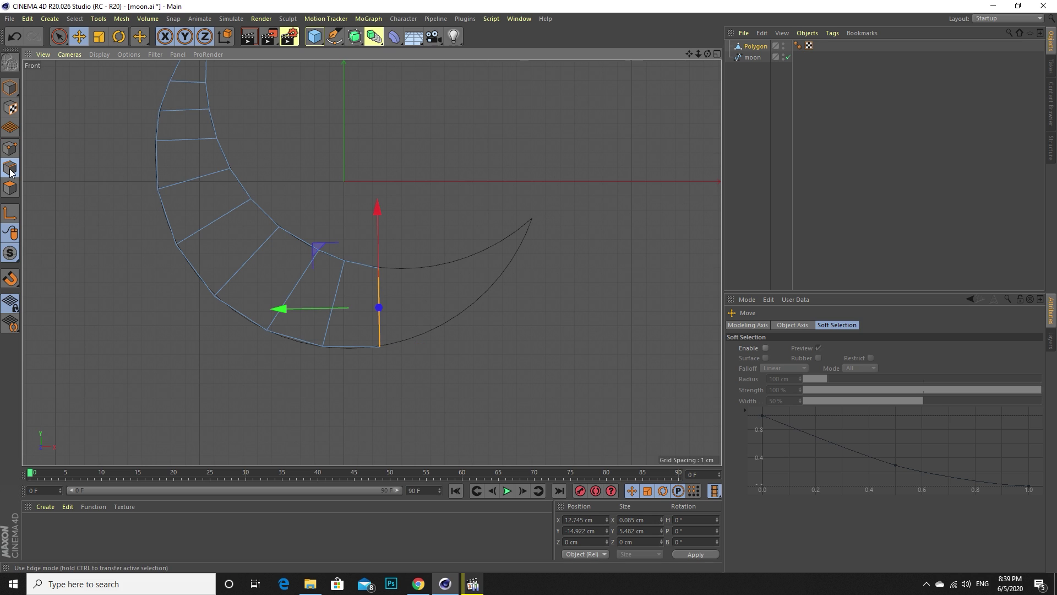
pyautogui.rightClick(420, 287)
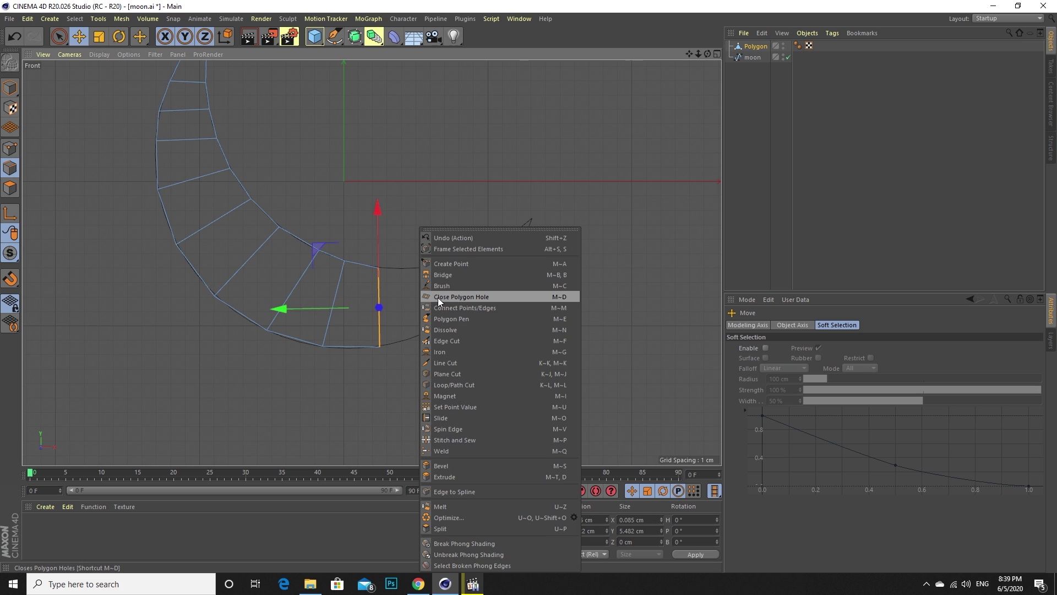
pyautogui.click(442, 476)
pyautogui.moveTo(407, 348); pyautogui.dragTo(434, 347)
pyautogui.click(79, 37)
pyautogui.moveTo(401, 312); pyautogui.dragTo(489, 313)
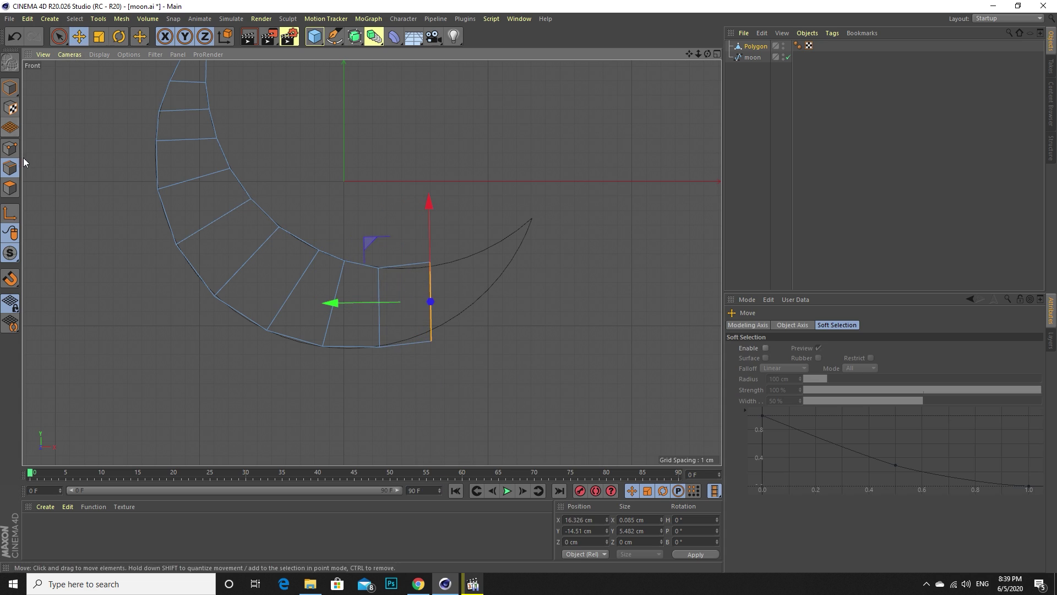
pyautogui.click(430, 263)
pyautogui.moveTo(450, 279); pyautogui.dragTo(438, 286)
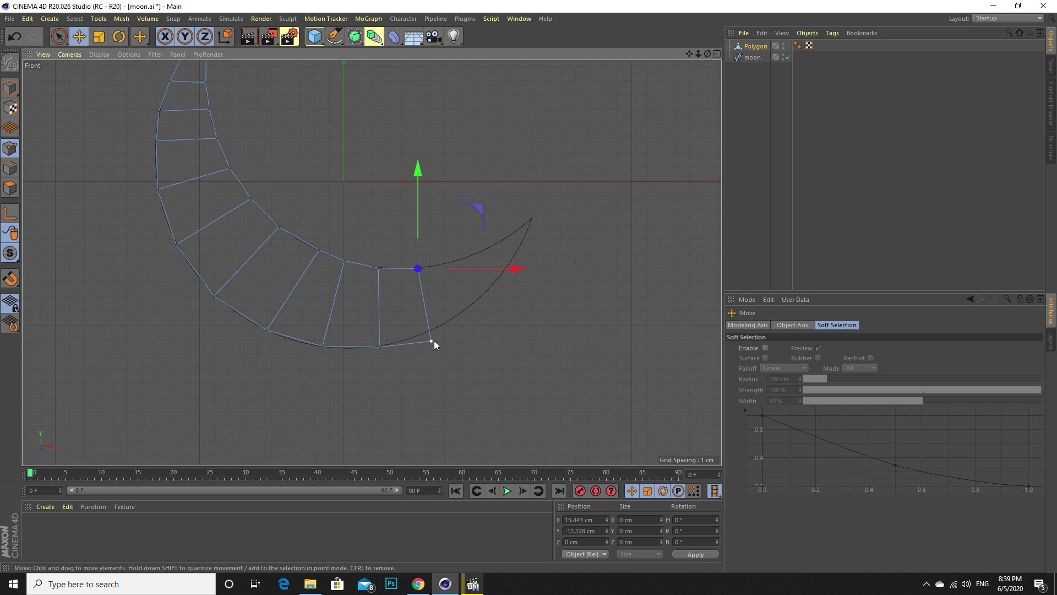
pyautogui.moveTo(434, 341)
pyautogui.mouseDown()
pyautogui.moveTo(435, 354)
pyautogui.moveTo(423, 341)
pyautogui.mouseUp()
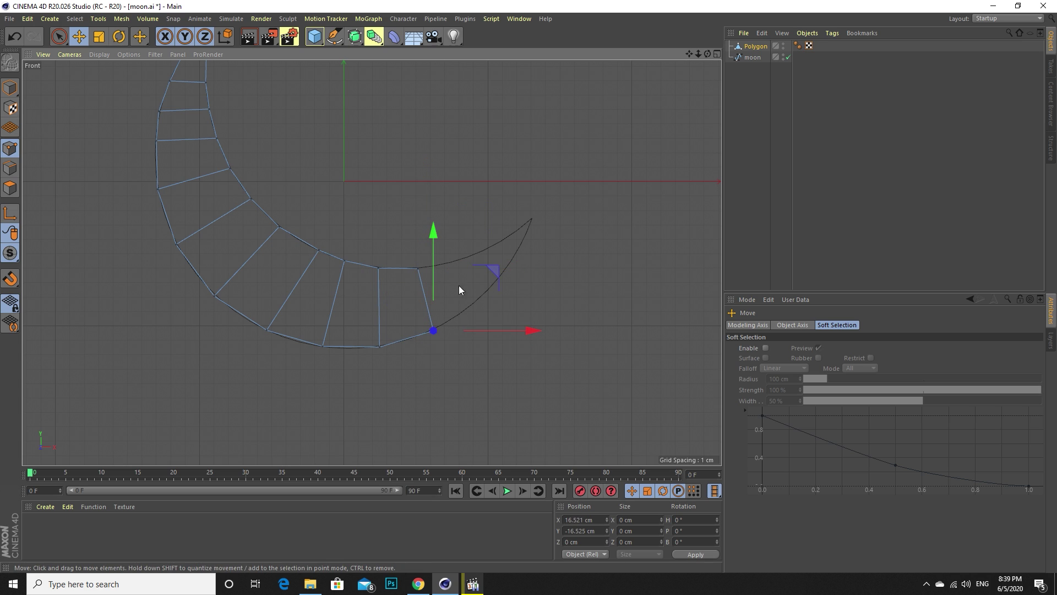
pyautogui.hotkey('ctrl', 'z')
pyautogui.rightClick(346, 227)
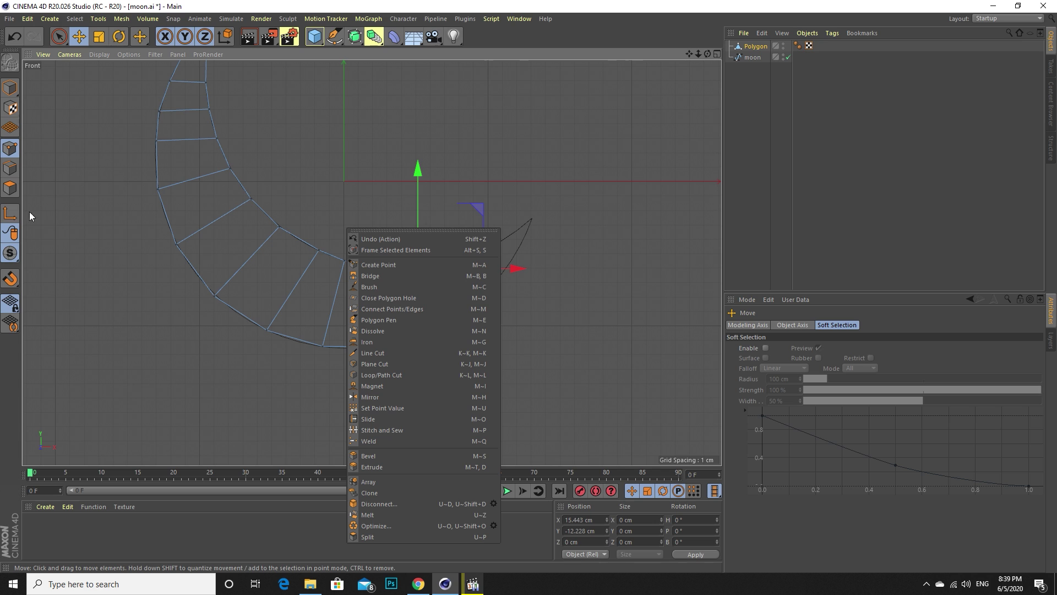
# Extrude a new quad along the curve and move its corners onto the inner and outer curves.
pyautogui.click(9, 168)
pyautogui.click(10, 168)
pyautogui.rightClick(431, 265)
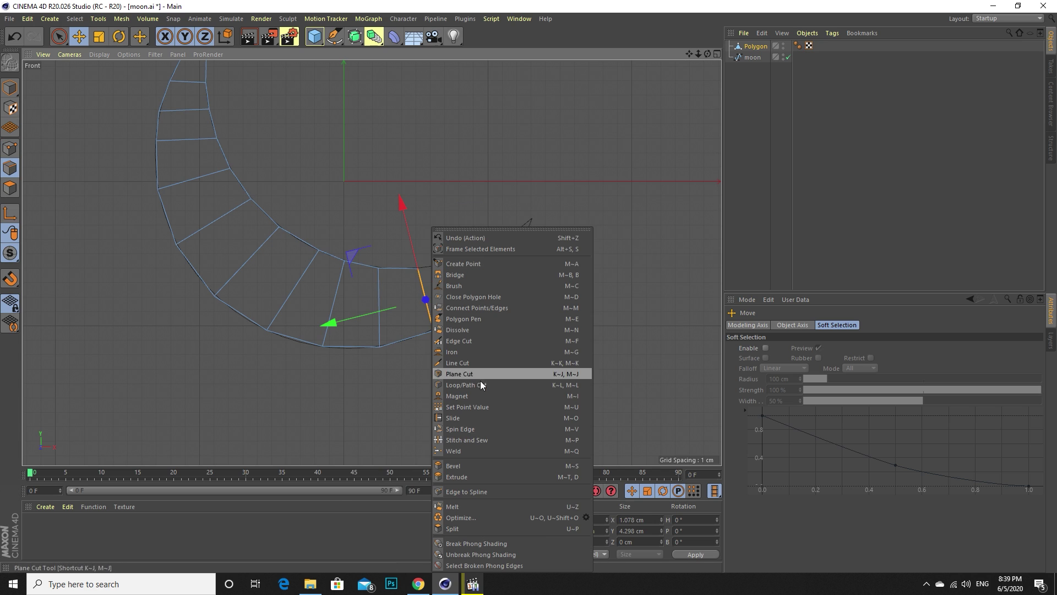
pyautogui.click(474, 476)
pyautogui.moveTo(353, 346); pyautogui.dragTo(388, 346)
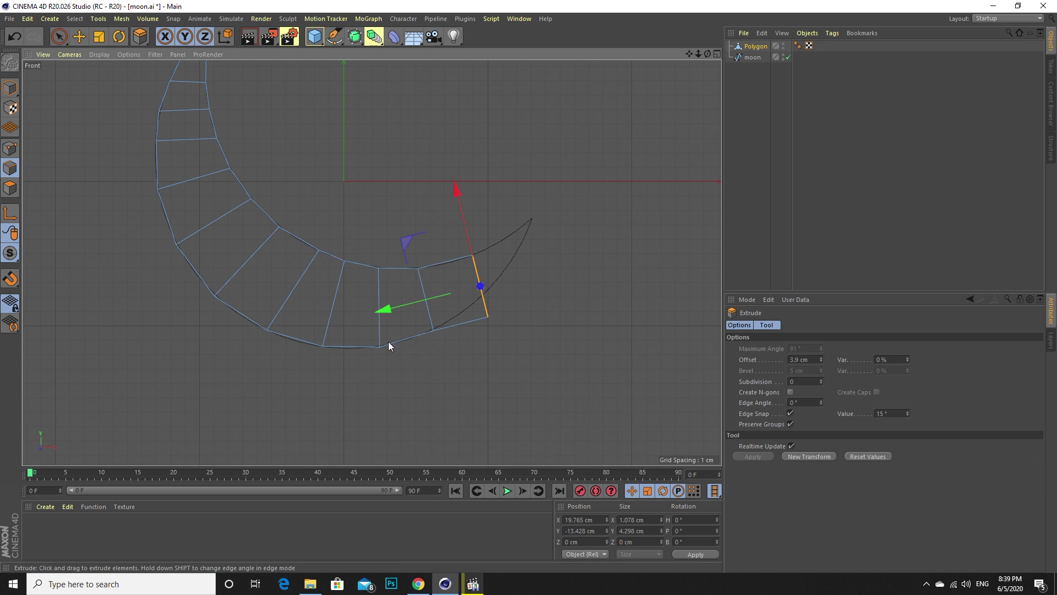
pyautogui.click(10, 148)
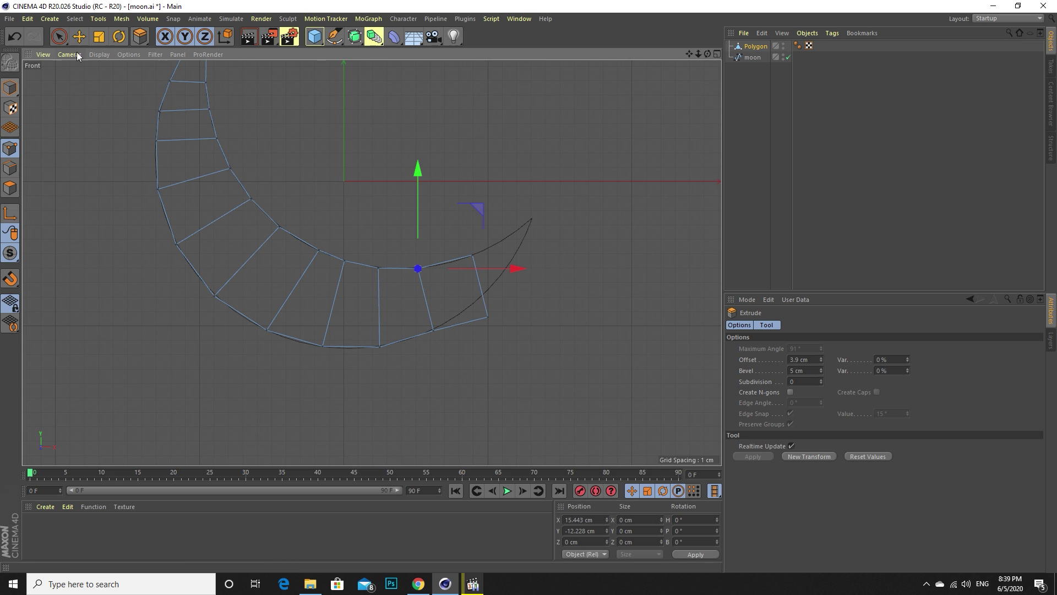
pyautogui.press('e')
pyautogui.click(471, 255)
pyautogui.click(487, 319)
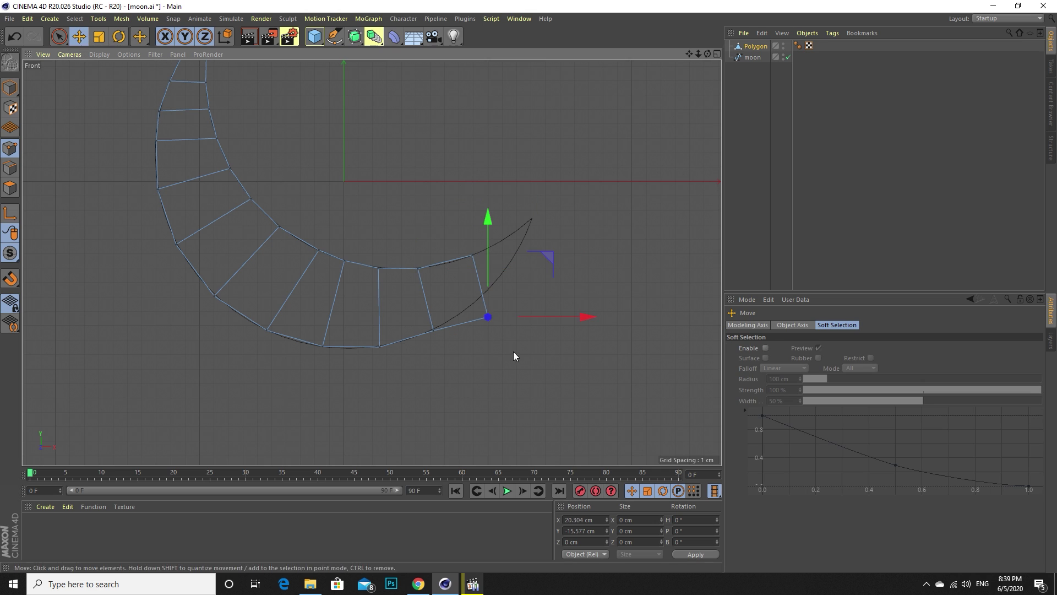
pyautogui.moveTo(513, 351); pyautogui.dragTo(503, 335)
pyautogui.moveTo(472, 256); pyautogui.dragTo(504, 323)
# Extrude the end edge toward the tip and pull the new point onto the moon outline.
pyautogui.click(11, 168)
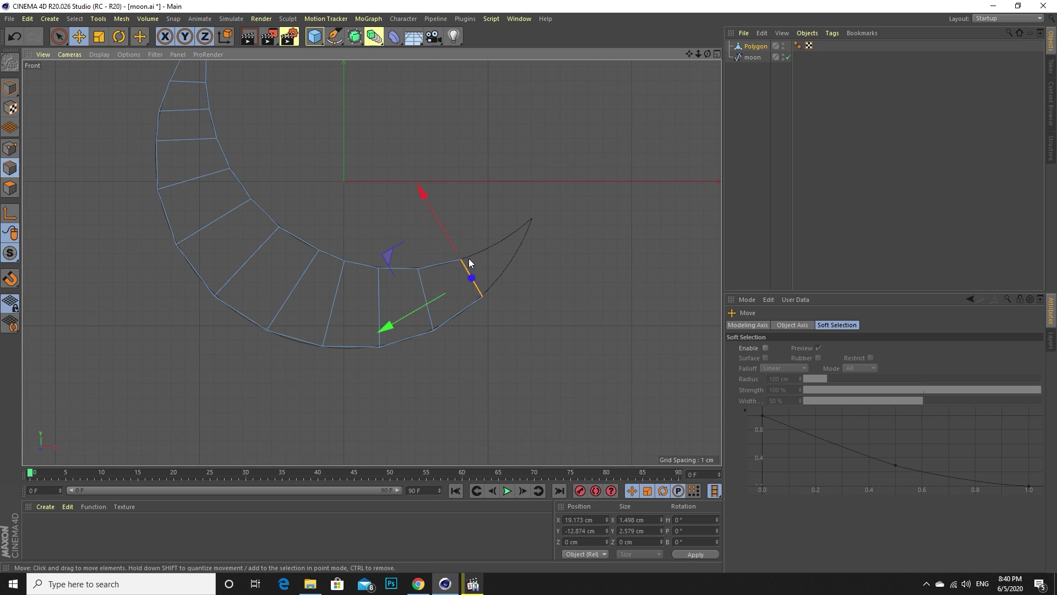
pyautogui.rightClick(515, 246)
pyautogui.click(553, 477)
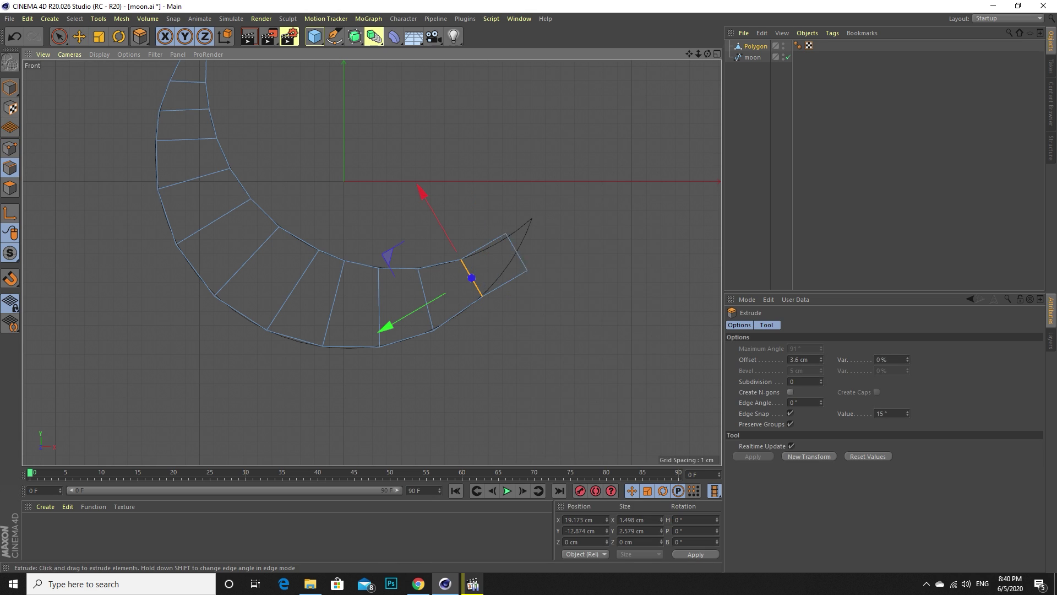
pyautogui.click(78, 36)
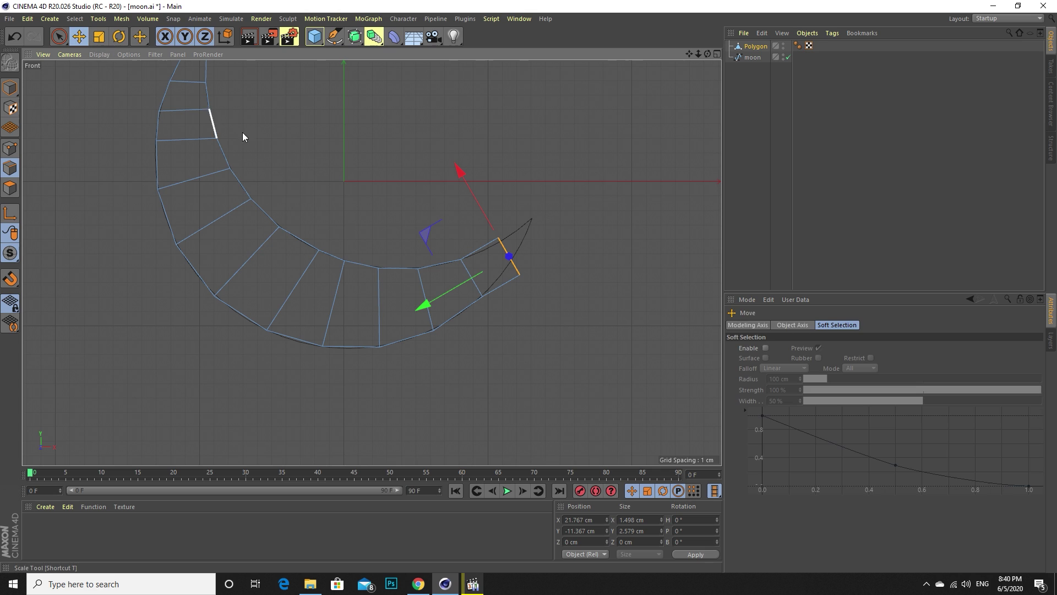
pyautogui.click(10, 148)
pyautogui.moveTo(505, 246); pyautogui.dragTo(539, 256)
pyautogui.moveTo(533, 297); pyautogui.dragTo(549, 309)
# Extrude a final segment, shrink its edge almost to a point, and place it on the crescent's tip.
pyautogui.rightClick(563, 312)
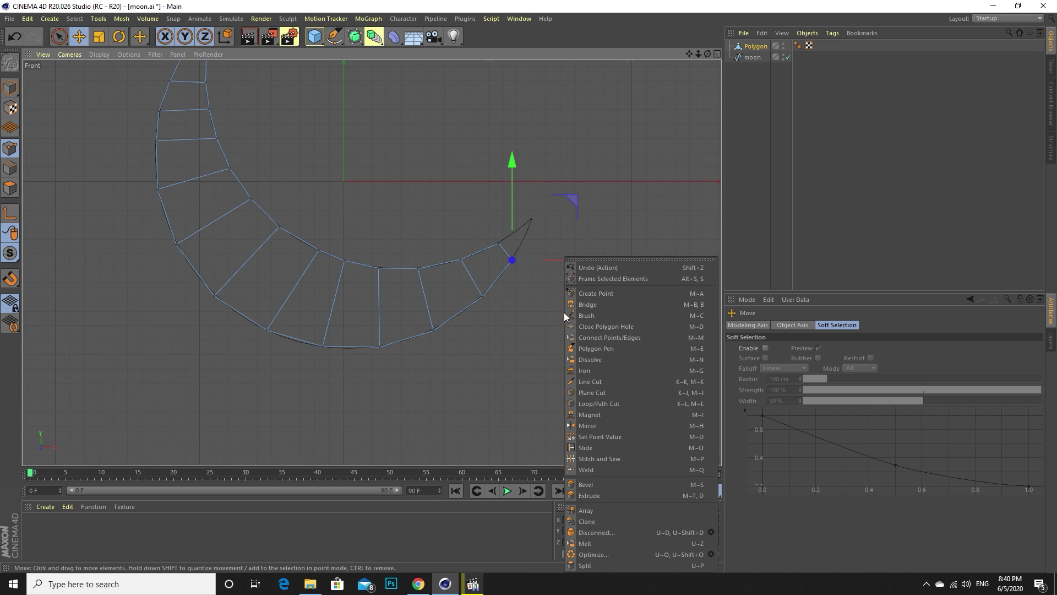
pyautogui.click(14, 171)
pyautogui.click(15, 172)
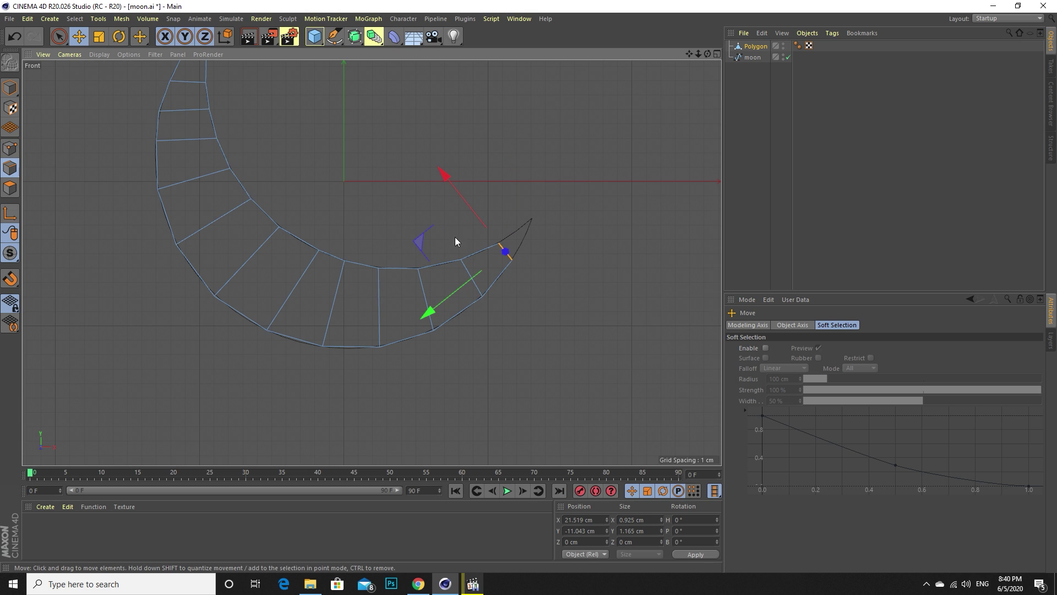
pyautogui.rightClick(622, 266)
pyautogui.click(651, 465)
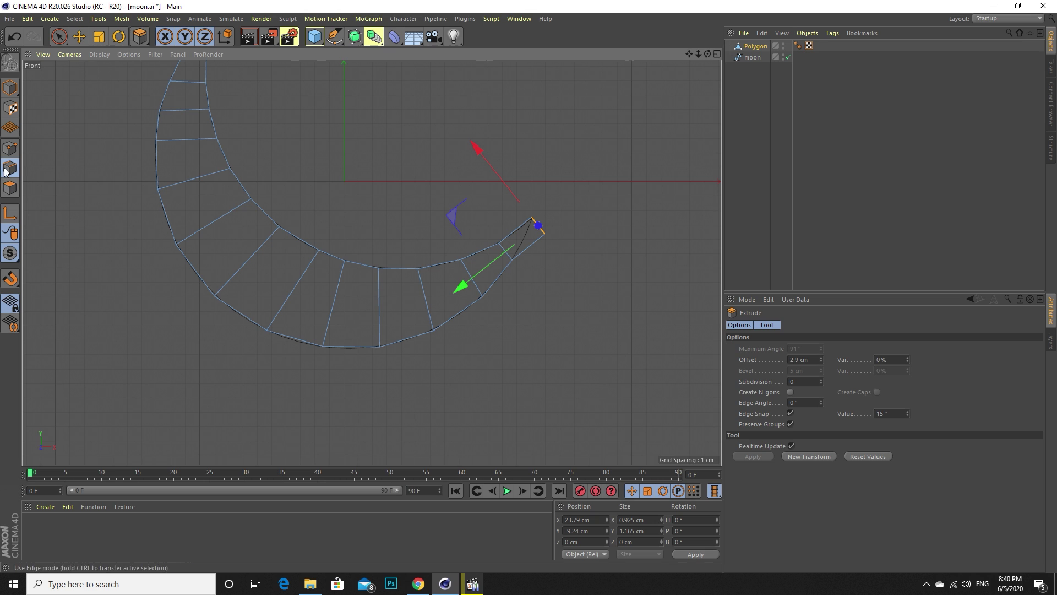
pyautogui.click(99, 37)
pyautogui.moveTo(328, 110); pyautogui.dragTo(0, 151)
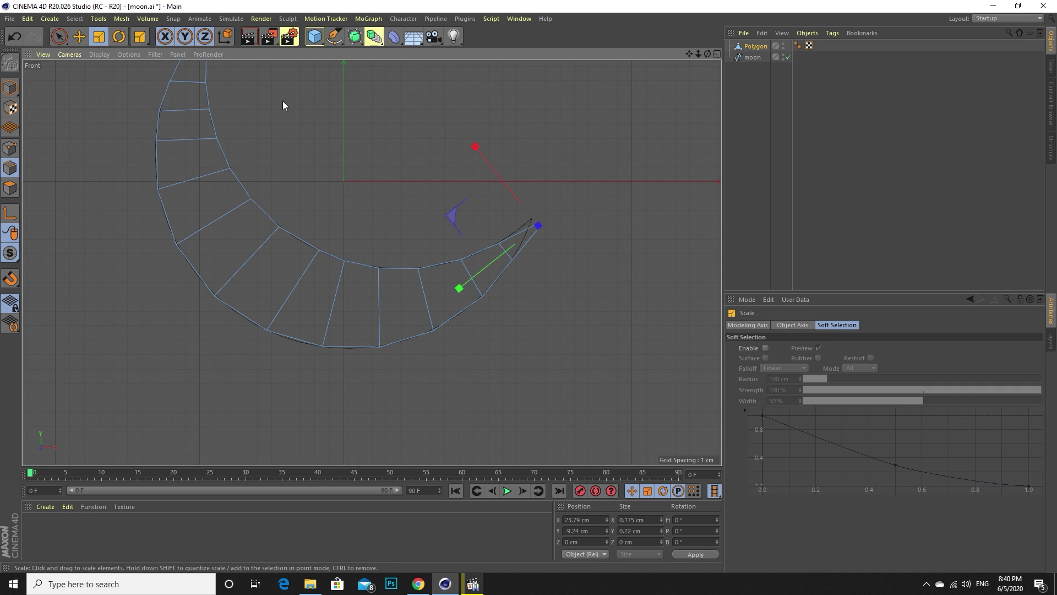
pyautogui.click(79, 38)
pyautogui.moveTo(501, 212); pyautogui.dragTo(585, 299)
# Extrude the strip's topmost edge upward and slide the new edge along the moon outline.
pyautogui.keyDown('alt'); pyautogui.moveTo(289, 175); pyautogui.dragTo(265, 266, button='middle'); pyautogui.keyUp('alt')
pyautogui.keyDown('alt'); pyautogui.moveTo(228, 205); pyautogui.dragTo(274, 201, button='right'); pyautogui.keyUp('alt')
pyautogui.click(274, 200)
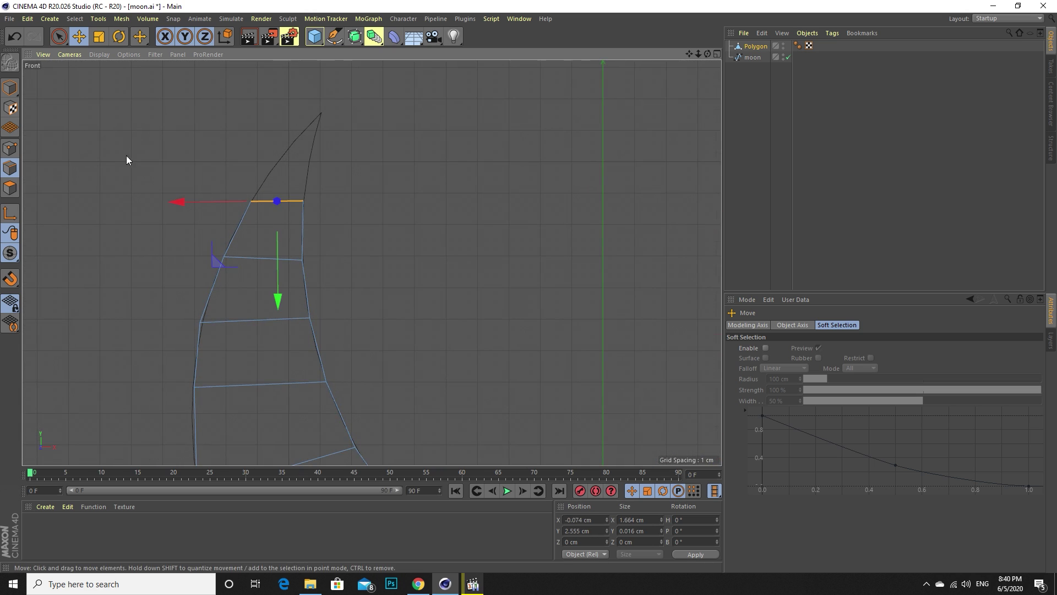
pyautogui.rightClick(157, 145)
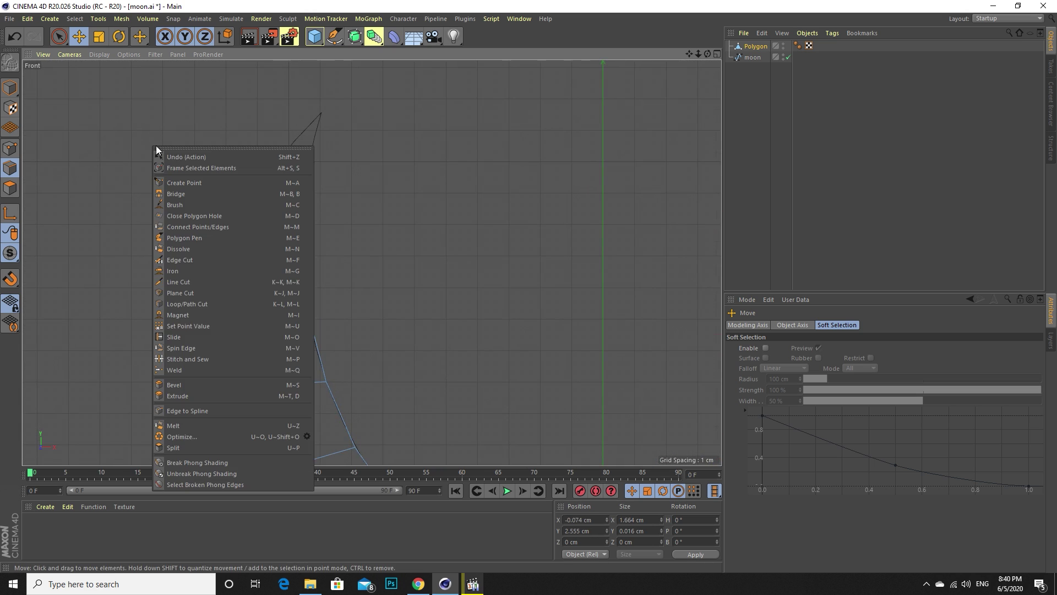
pyautogui.click(187, 384)
pyautogui.rightClick(123, 194)
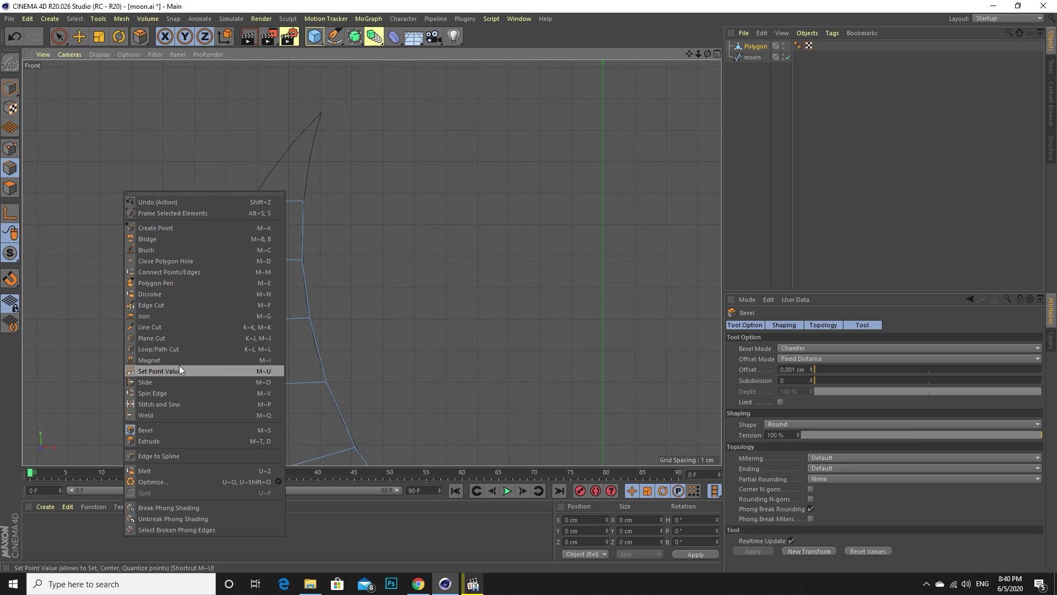
pyautogui.click(303, 208)
pyautogui.click(292, 197)
pyautogui.rightClick(193, 177)
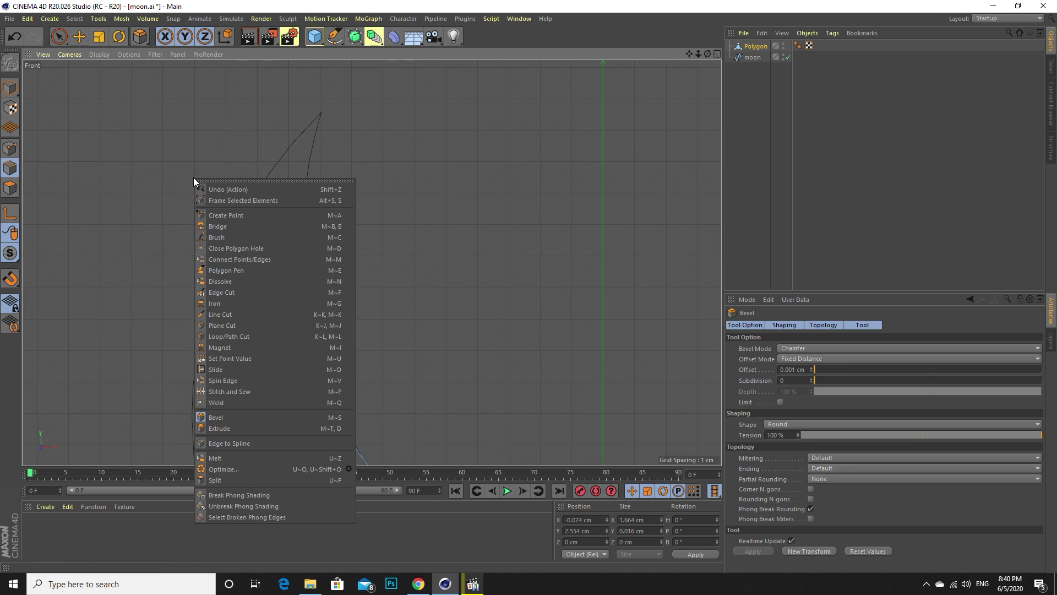
pyautogui.click(219, 428)
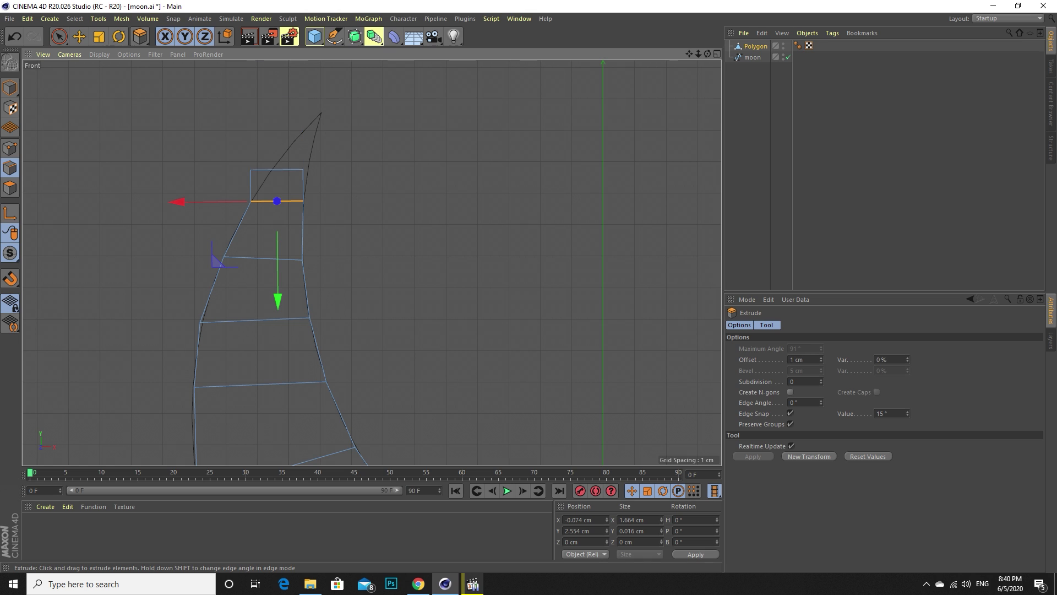
pyautogui.click(83, 36)
pyautogui.moveTo(137, 95)
pyautogui.mouseDown()
pyautogui.moveTo(157, 98)
pyautogui.moveTo(143, 92)
pyautogui.mouseUp()
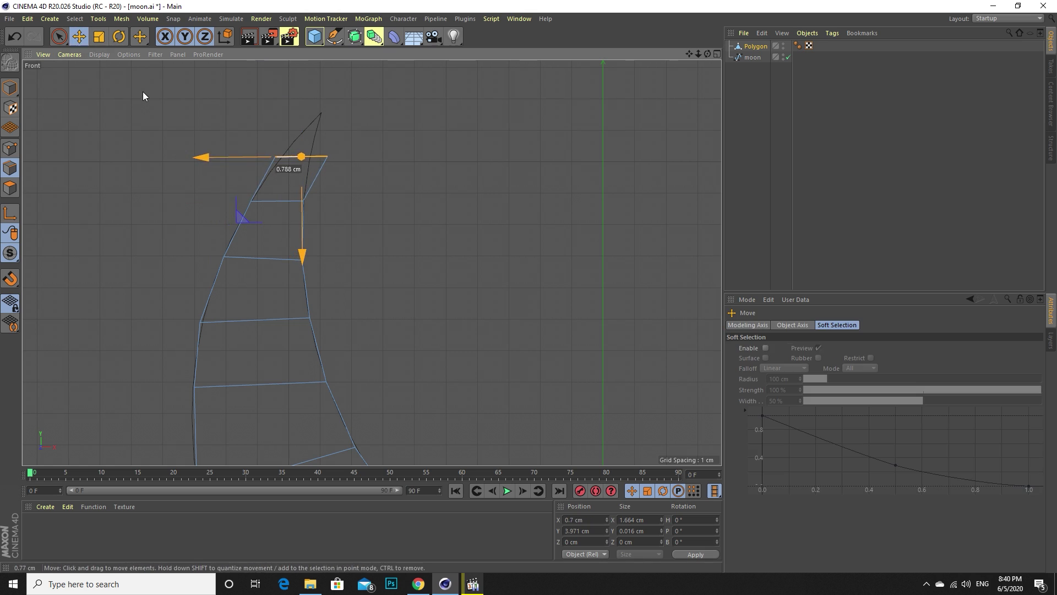
# Fit the new top-left and top-right points onto the moon outline.
pyautogui.click(10, 148)
pyautogui.click(274, 161)
pyautogui.moveTo(275, 158); pyautogui.dragTo(281, 157)
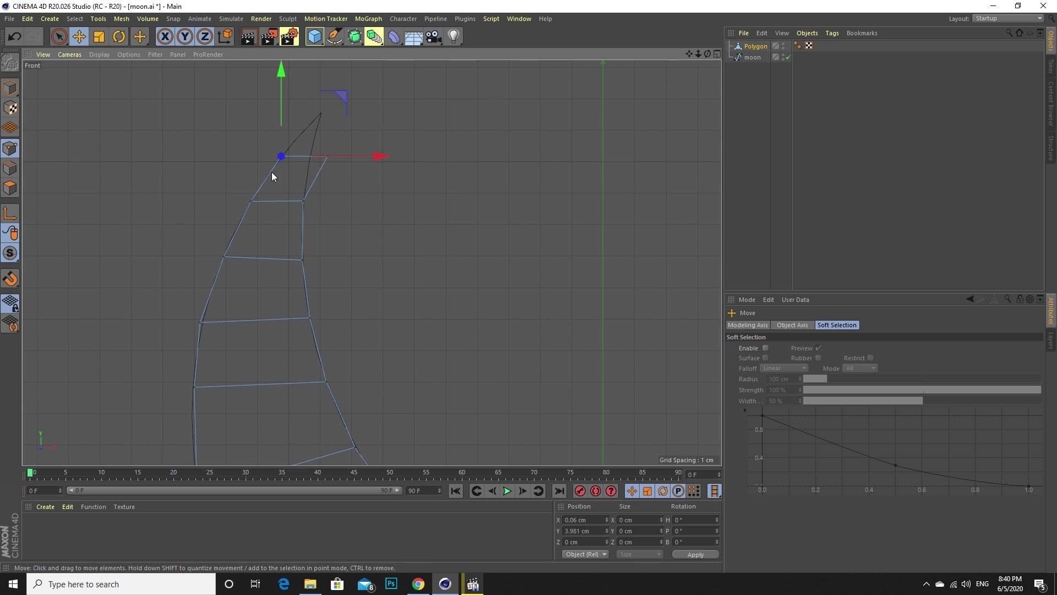
pyautogui.click(325, 182)
pyautogui.click(326, 157)
pyautogui.moveTo(354, 185); pyautogui.dragTo(338, 183)
# Extrude the new top edge a second time.
pyautogui.click(10, 168)
pyautogui.click(295, 156)
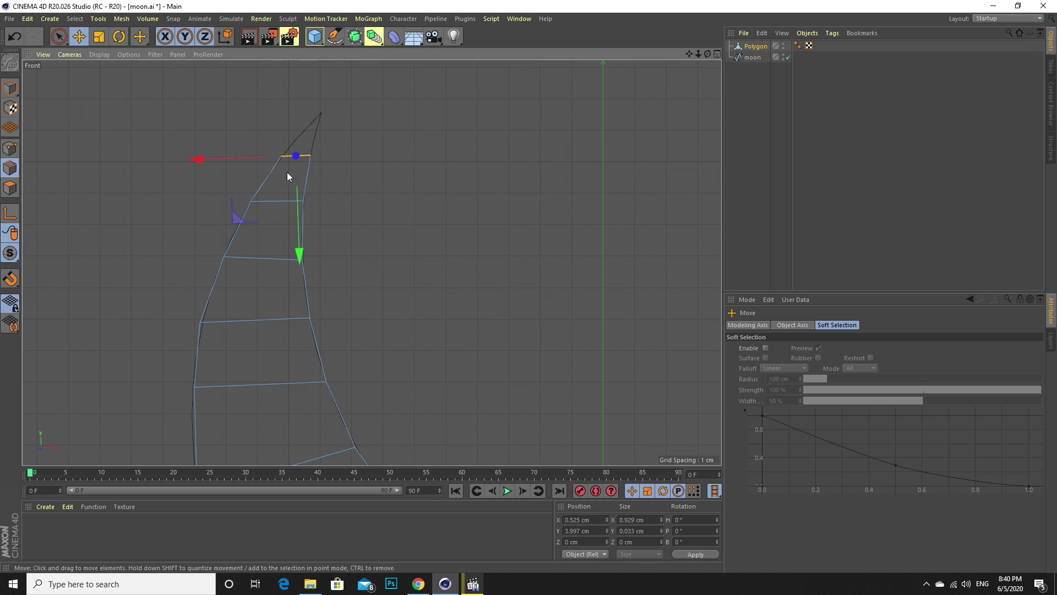
pyautogui.rightClick(421, 172)
pyautogui.click(449, 421)
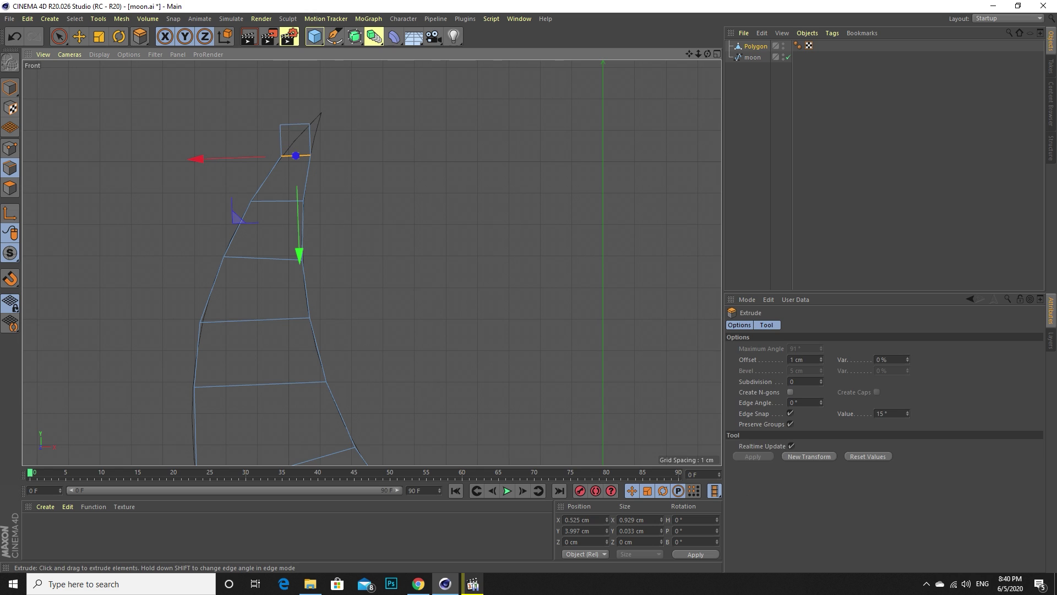
# Pull the newest top corner points together onto the crescent's upper tip.
pyautogui.click(10, 147)
pyautogui.click(79, 36)
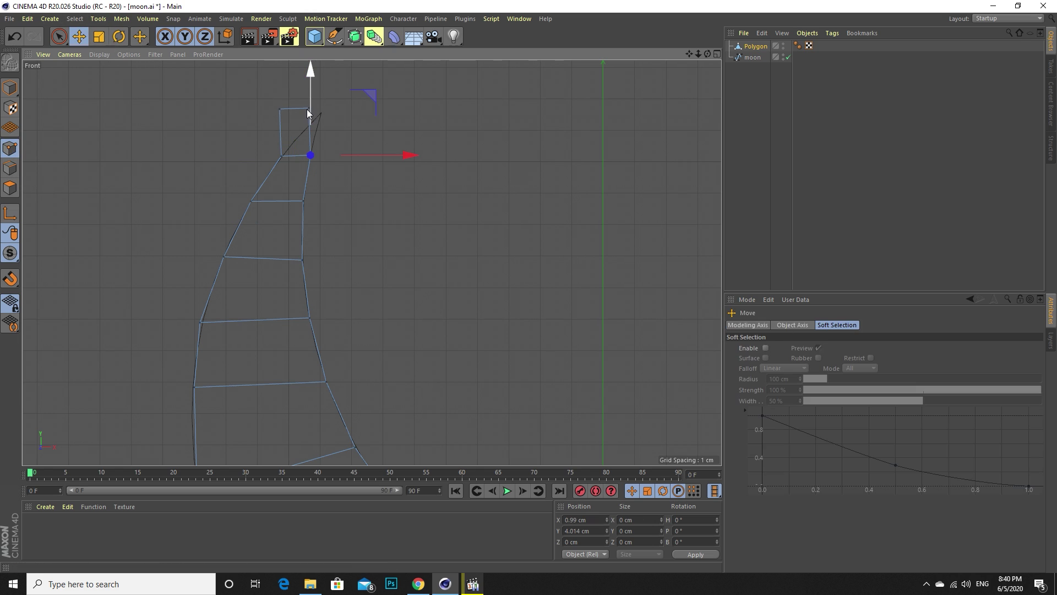
pyautogui.click(361, 110)
pyautogui.moveTo(341, 118); pyautogui.dragTo(359, 128)
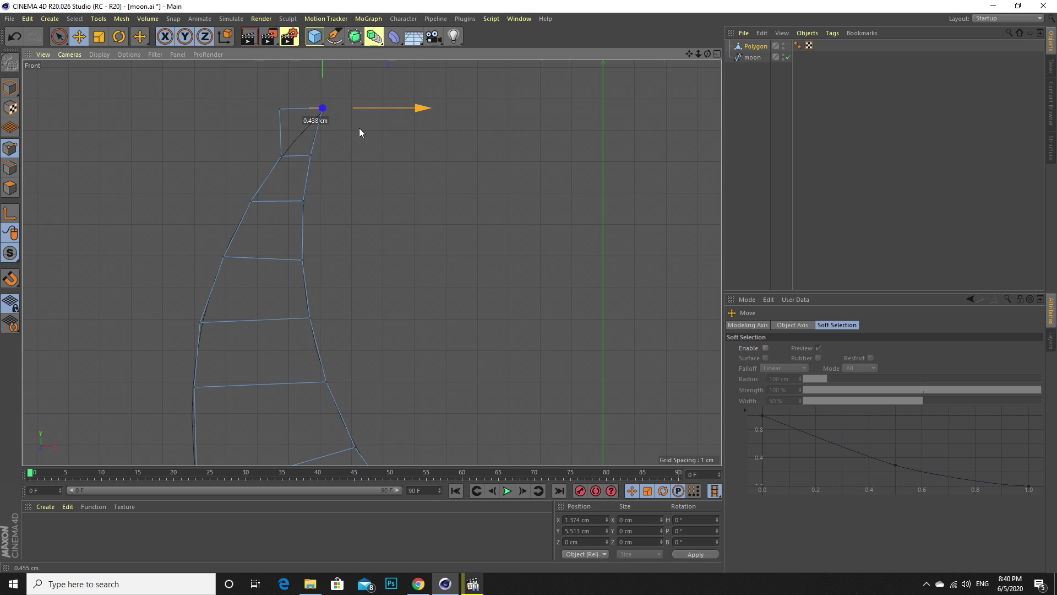
pyautogui.click(278, 106)
pyautogui.moveTo(279, 110)
pyautogui.mouseDown()
pyautogui.moveTo(263, 107)
pyautogui.moveTo(282, 110)
pyautogui.moveTo(274, 118)
pyautogui.mouseUp()
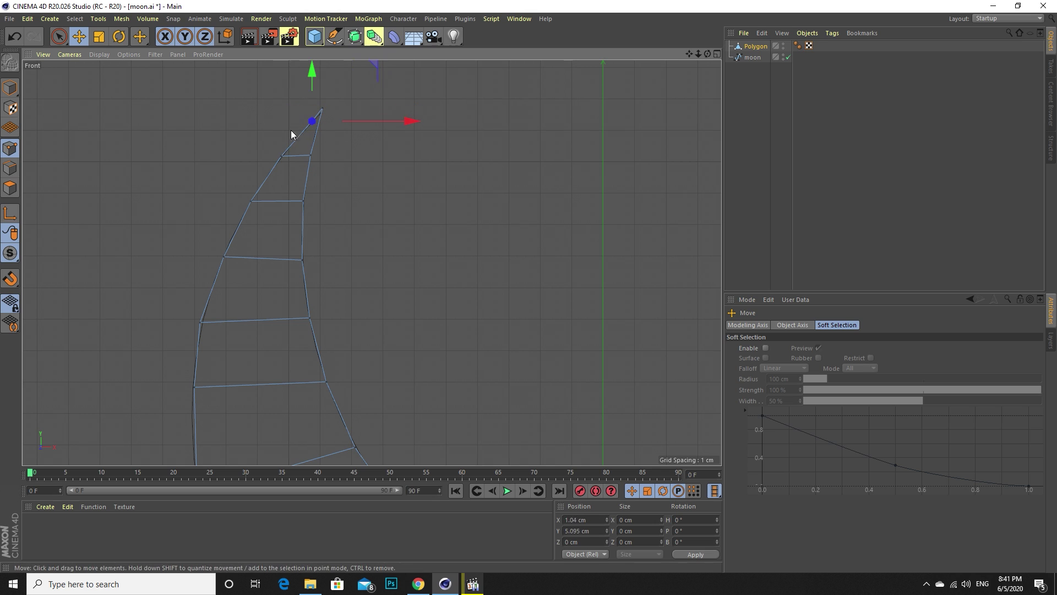
pyautogui.click(322, 109)
pyautogui.moveTo(345, 140); pyautogui.dragTo(342, 146)
pyautogui.click(393, 222)
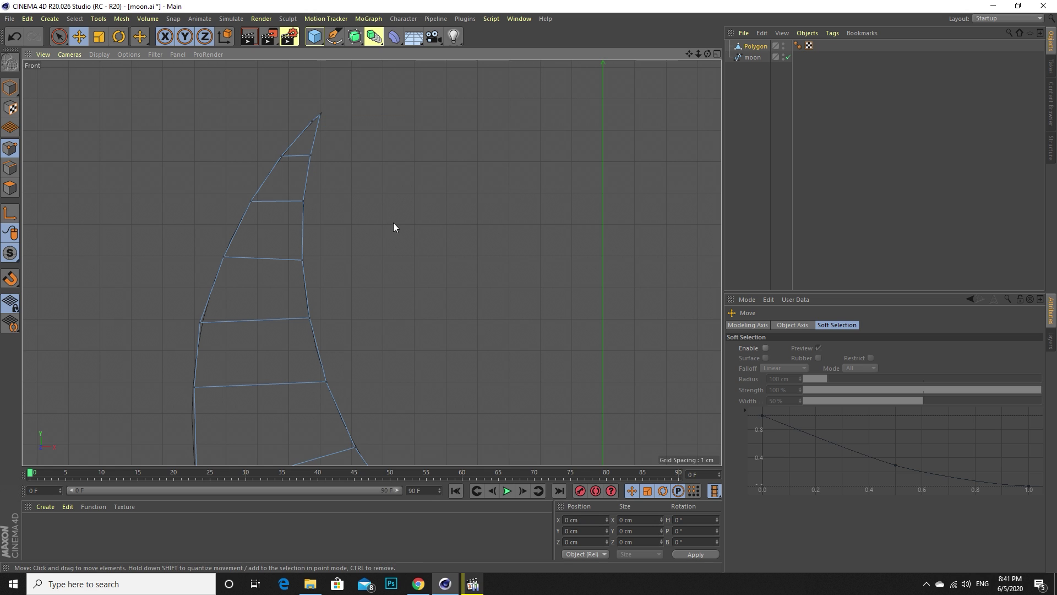
# Nudge a point on the strip's left side onto the outline.
pyautogui.click(203, 319)
pyautogui.moveTo(125, 329); pyautogui.dragTo(127, 329)
pyautogui.keyDown('alt'); pyautogui.moveTo(329, 378); pyautogui.dragTo(310, 249, button='middle'); pyautogui.keyUp('alt')
# Nudge the next left-side point onto the outline and check the crescent in Perspective view.
pyautogui.click(178, 258)
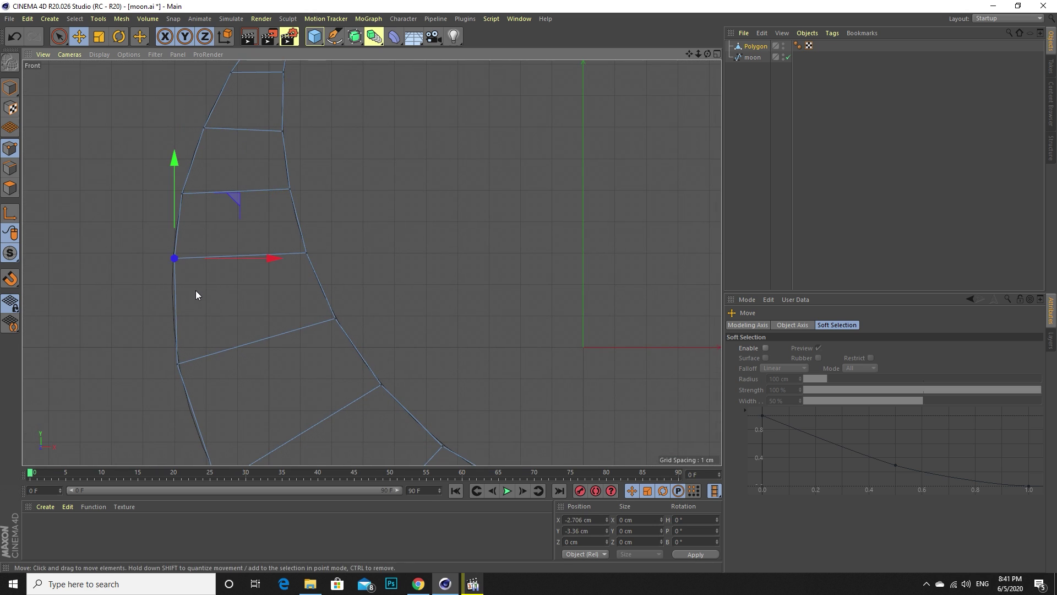
pyautogui.moveTo(195, 290); pyautogui.dragTo(193, 290)
pyautogui.scroll(-3, 261, 342)
pyautogui.keyDown('alt'); pyautogui.moveTo(314, 412); pyautogui.dragTo(266, 260, button='middle'); pyautogui.keyUp('alt')
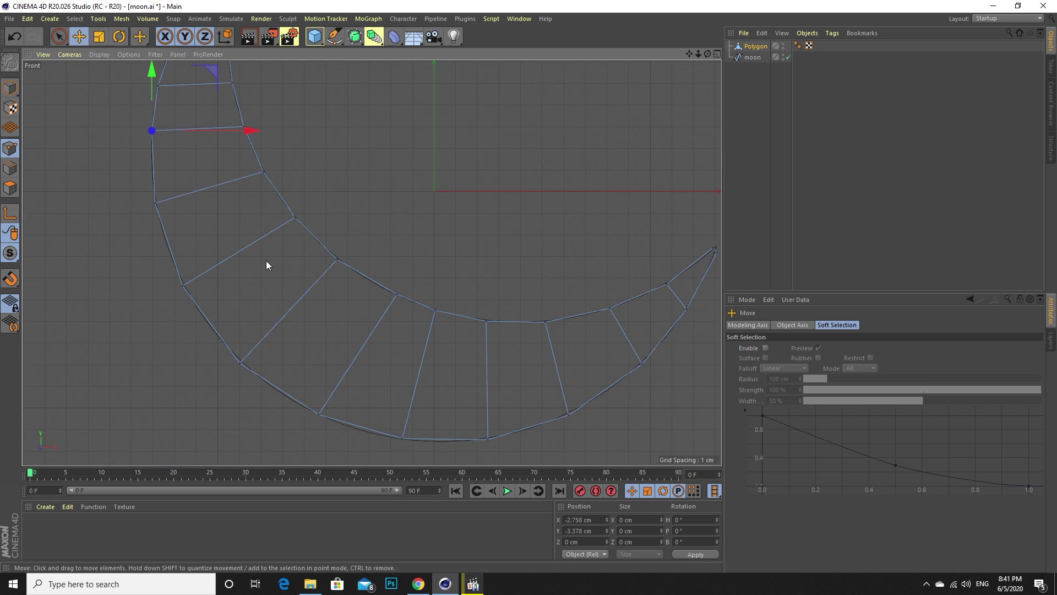
pyautogui.middleClick(272, 268)
pyautogui.middleClick(206, 185)
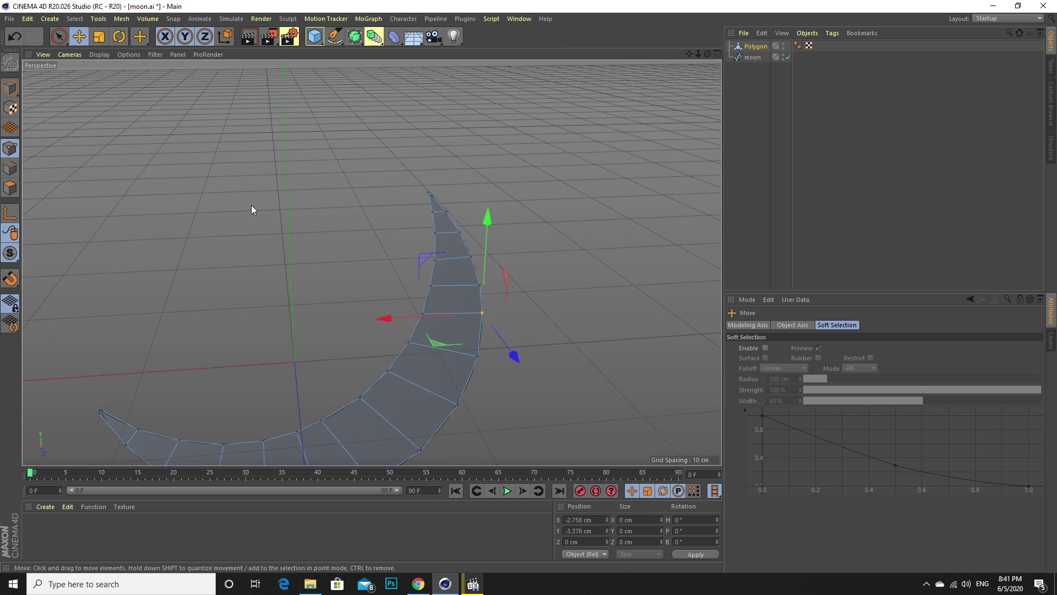
pyautogui.keyDown('alt'); pyautogui.moveTo(291, 293); pyautogui.dragTo(287, 293, button='right'); pyautogui.keyUp('alt')
pyautogui.keyDown('alt'); pyautogui.moveTo(370, 312); pyautogui.dragTo(371, 262, button='middle'); pyautogui.keyUp('alt')
pyautogui.keyDown('alt'); pyautogui.moveTo(232, 278); pyautogui.dragTo(330, 257, button='right'); pyautogui.keyUp('alt')
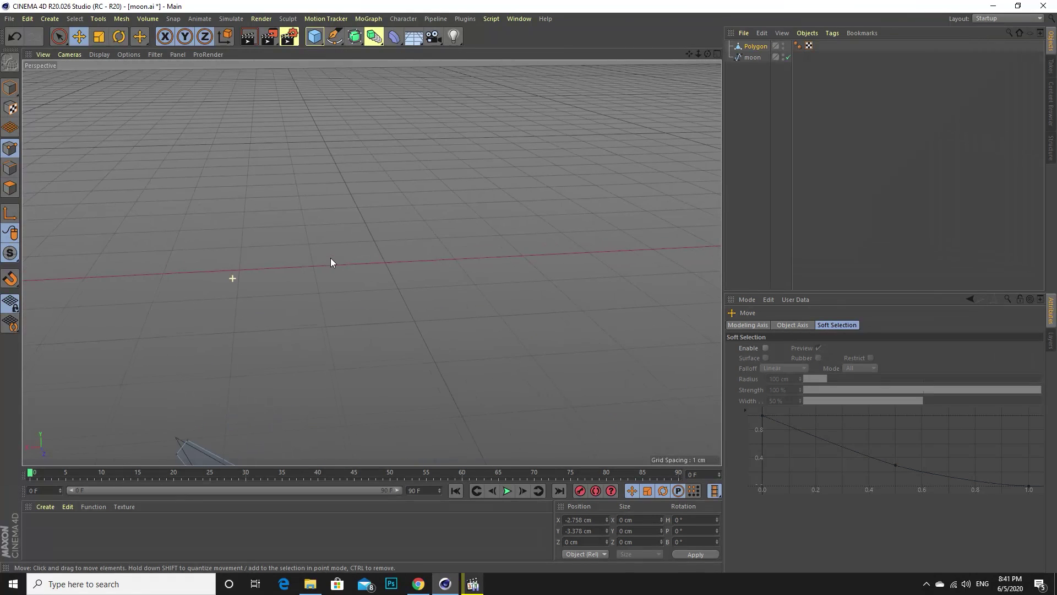
# Back in Front view, snap the tip vertex onto the spline's right horn point.
pyautogui.middleClick(330, 294)
pyautogui.middleClick(545, 363)
pyautogui.scroll(6, 476, 270)
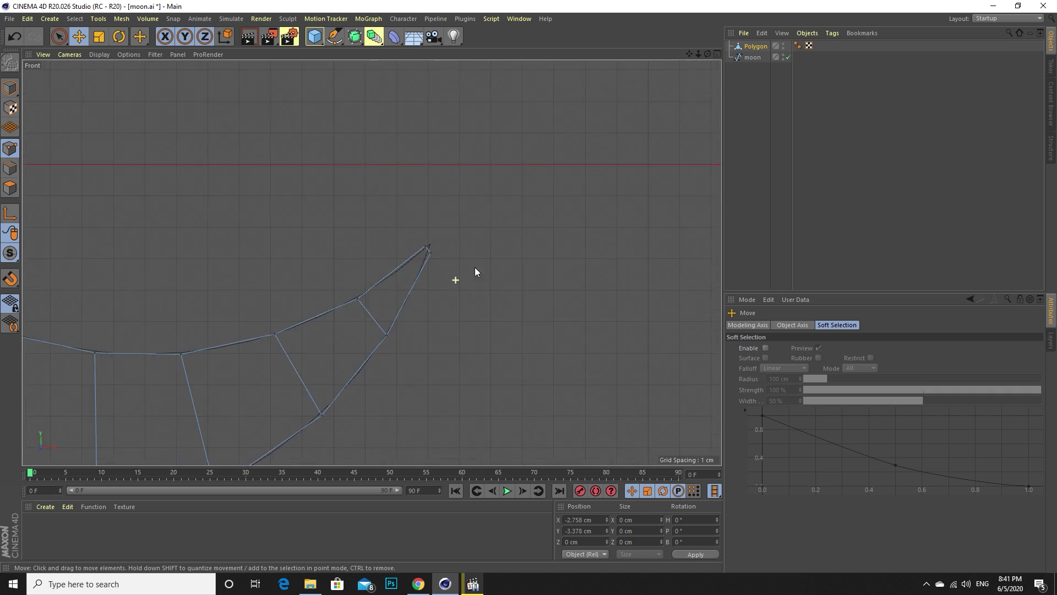
pyautogui.scroll(2, 472, 242)
pyautogui.moveTo(355, 187)
pyautogui.mouseDown()
pyautogui.moveTo(335, 184)
pyautogui.moveTo(352, 174)
pyautogui.mouseUp()
pyautogui.moveTo(391, 242); pyautogui.dragTo(411, 259)
pyautogui.scroll(-2, 411, 258)
pyautogui.keyDown('alt'); pyautogui.moveTo(397, 331); pyautogui.dragTo(446, 242, button='middle'); pyautogui.keyUp('alt')
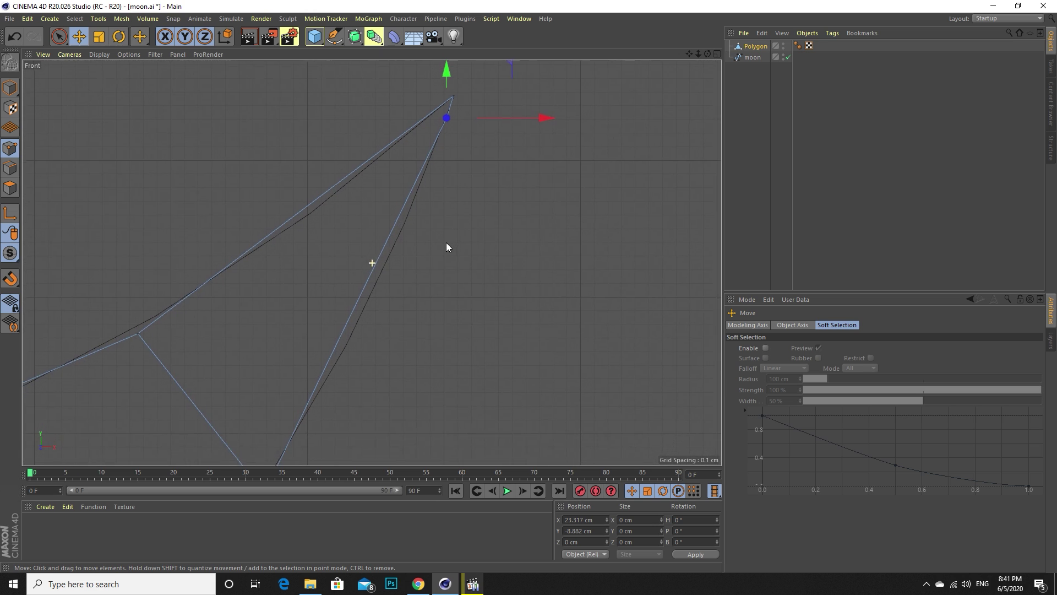
pyautogui.scroll(-2, 445, 242)
# Draw a Line Cut (K, K) across the long tip polygon.
pyautogui.press('k')
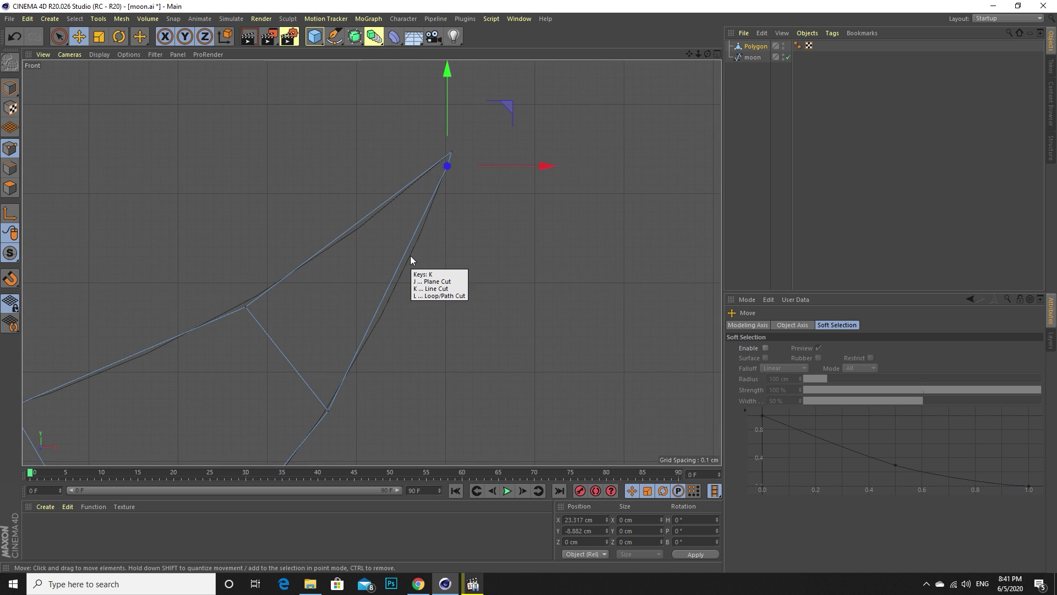
pyautogui.press('k')
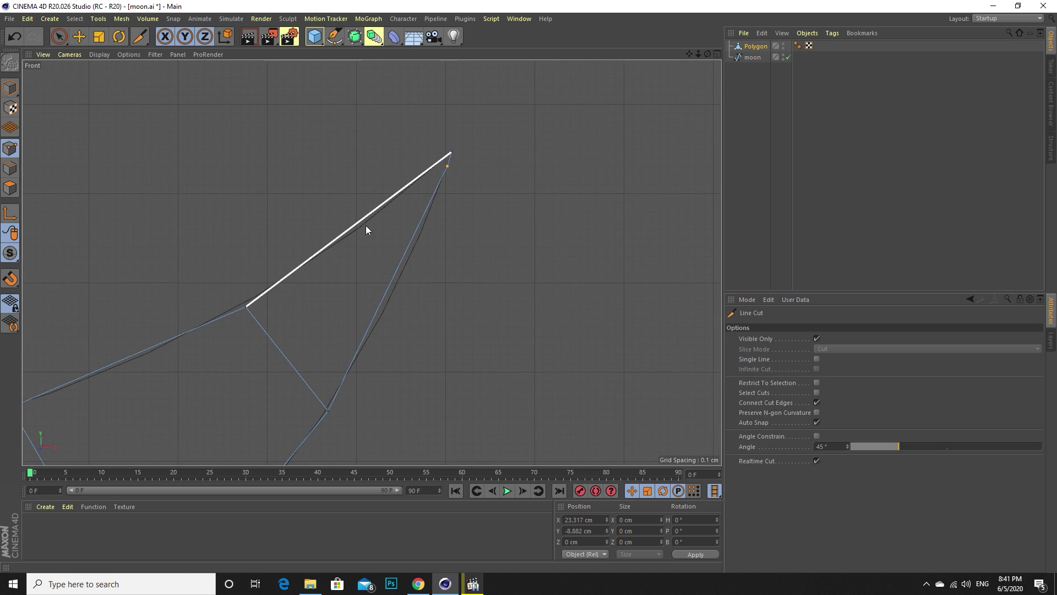
pyautogui.moveTo(321, 222)
pyautogui.mouseDown()
pyautogui.moveTo(417, 292)
pyautogui.moveTo(406, 304)
pyautogui.mouseUp()
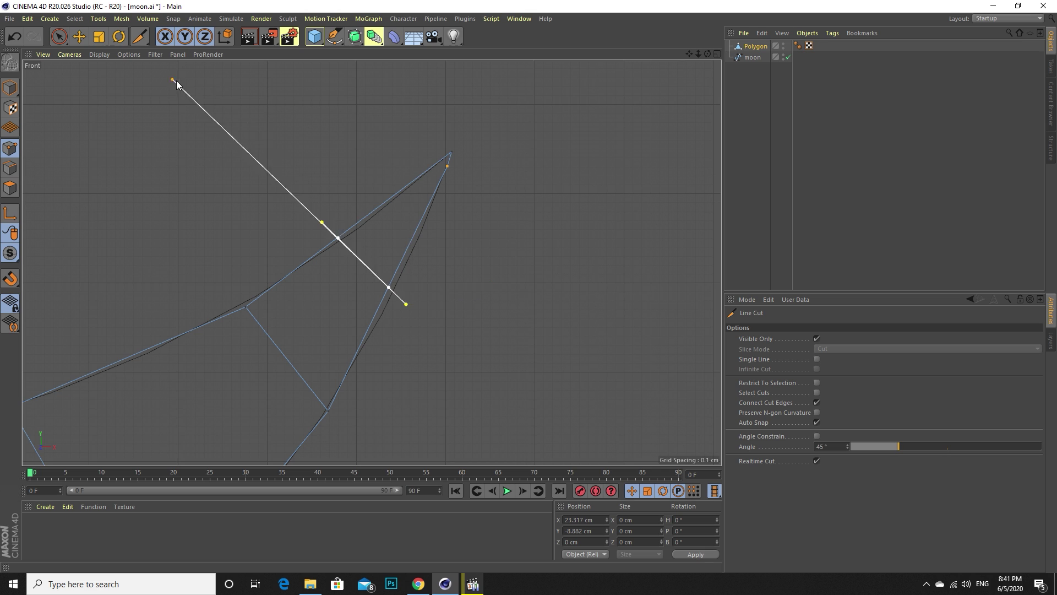
# Move the new cut points and an older upper point onto the moon outlines.
pyautogui.click(80, 37)
pyautogui.click(379, 251)
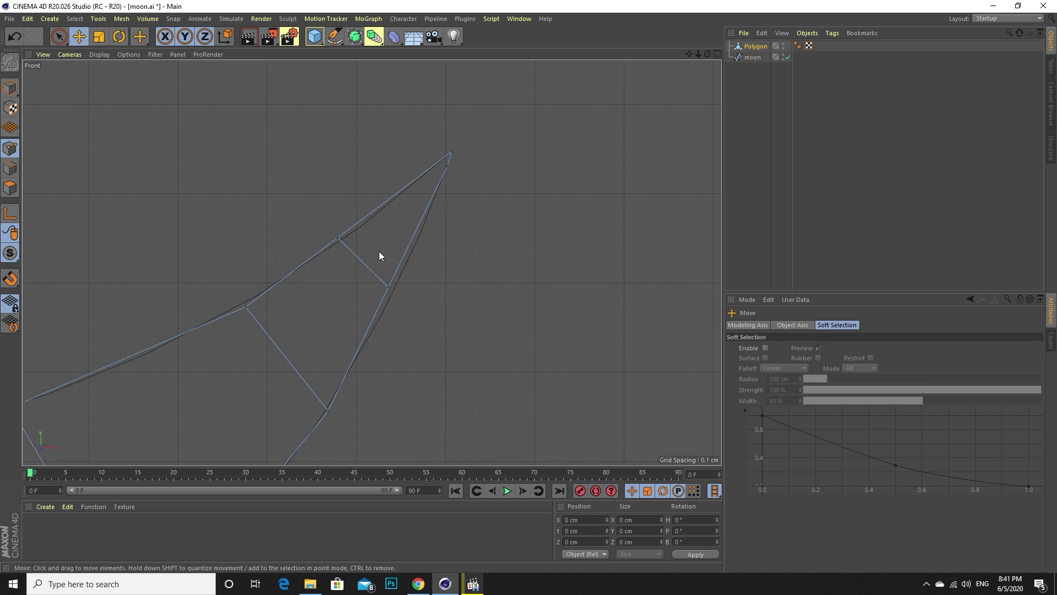
pyautogui.click(389, 288)
pyautogui.moveTo(390, 293); pyautogui.dragTo(411, 312)
pyautogui.click(335, 237)
pyautogui.moveTo(333, 251); pyautogui.dragTo(342, 253)
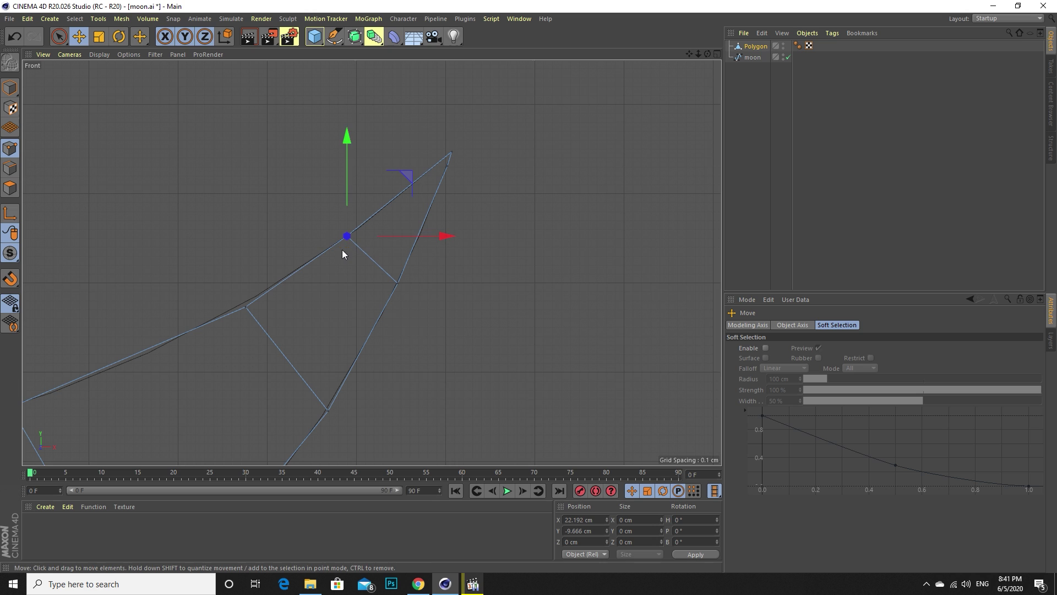
pyautogui.click(494, 242)
pyautogui.click(245, 307)
pyautogui.moveTo(239, 346); pyautogui.dragTo(237, 340)
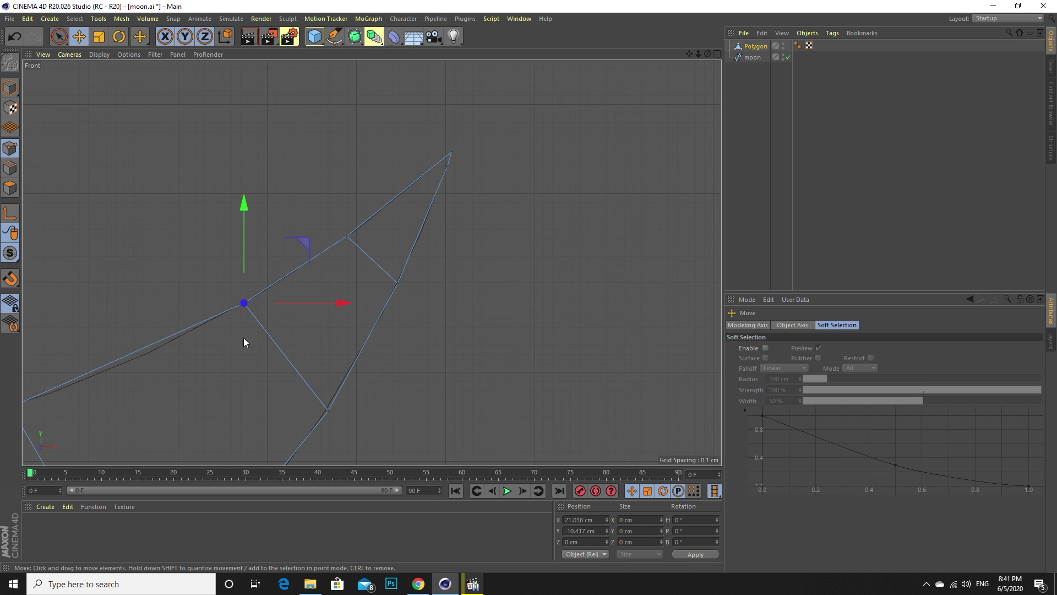
pyautogui.scroll(-3, 178, 362)
pyautogui.moveTo(186, 371); pyautogui.dragTo(332, 303, button='middle')
# Push the moon spline 10.744 cm back along Z in the maximized Perspective view.
pyautogui.middleClick(332, 302)
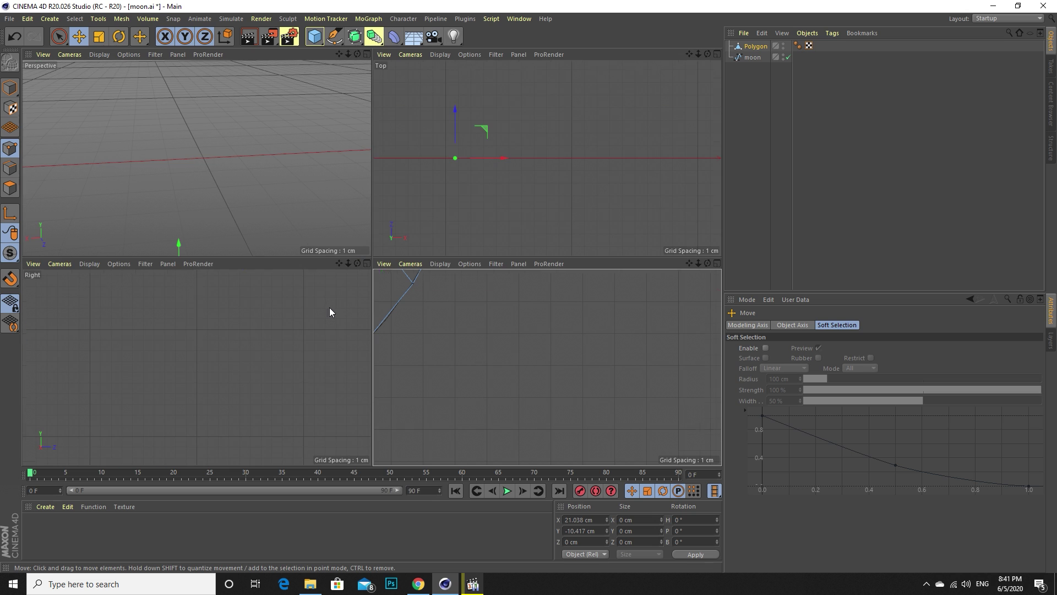
pyautogui.middleClick(206, 167)
pyautogui.scroll(-5, 282, 233)
pyautogui.keyDown('alt'); pyautogui.moveTo(283, 234); pyautogui.dragTo(263, 302, button='middle'); pyautogui.keyUp('alt')
pyautogui.click(794, 101)
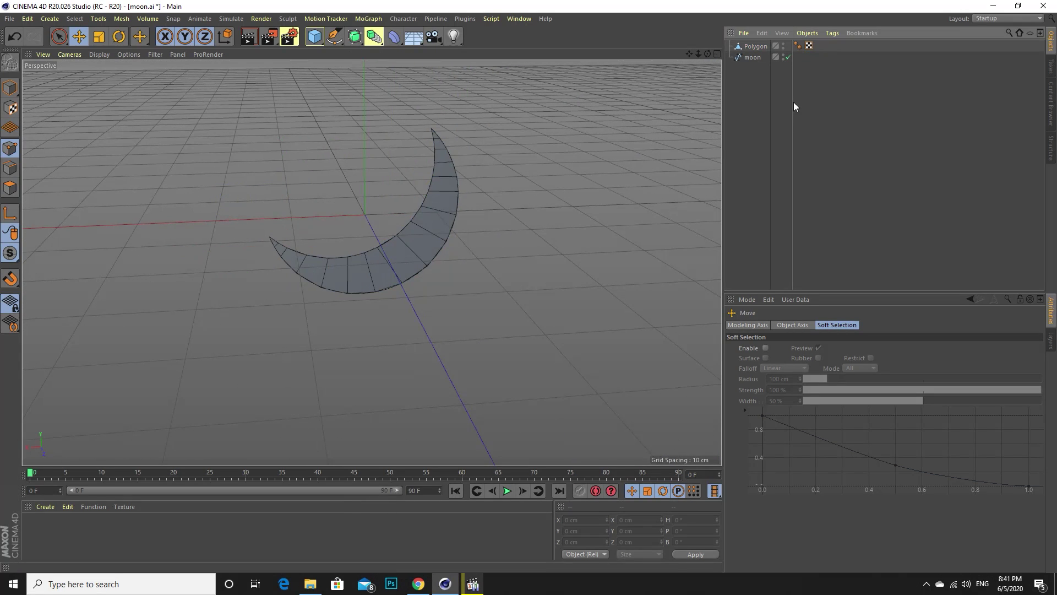
pyautogui.click(747, 51)
pyautogui.scroll(4, 419, 234)
pyautogui.keyDown('alt'); pyautogui.moveTo(406, 212); pyautogui.dragTo(676, 166); pyautogui.keyUp('alt')
pyautogui.keyDown('alt'); pyautogui.moveTo(474, 218); pyautogui.dragTo(371, 262, button='middle'); pyautogui.keyUp('alt')
pyautogui.moveTo(370, 262)
pyautogui.keyDown('alt'); pyautogui.mouseDown(button='right')
pyautogui.moveTo(270, 276)
pyautogui.moveTo(356, 252)
pyautogui.mouseUp(button='right'); pyautogui.keyUp('alt')
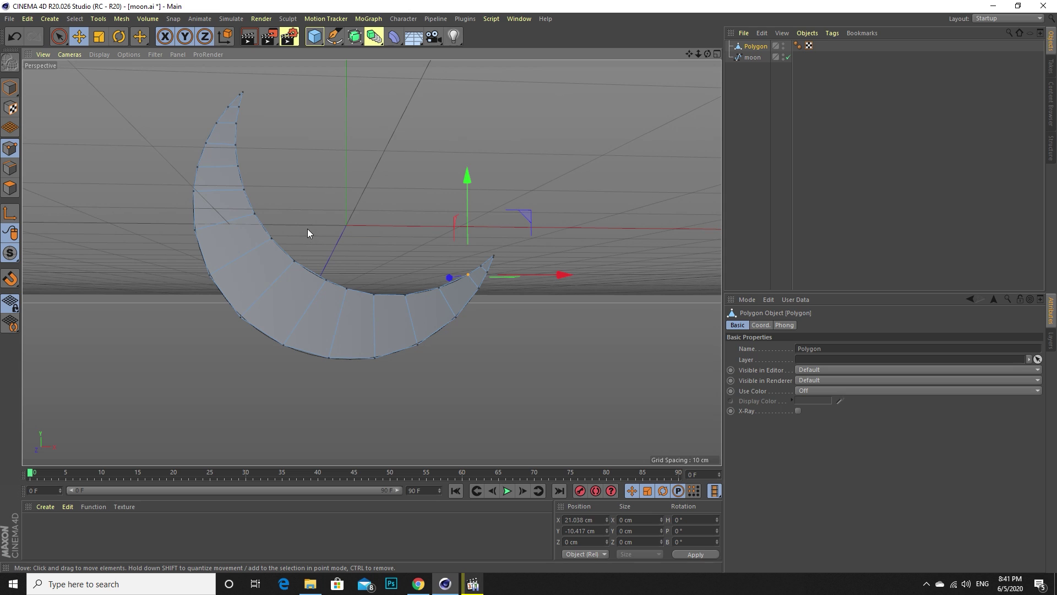
pyautogui.keyDown('alt'); pyautogui.moveTo(231, 247); pyautogui.dragTo(434, 231); pyautogui.keyUp('alt')
pyautogui.click(751, 58)
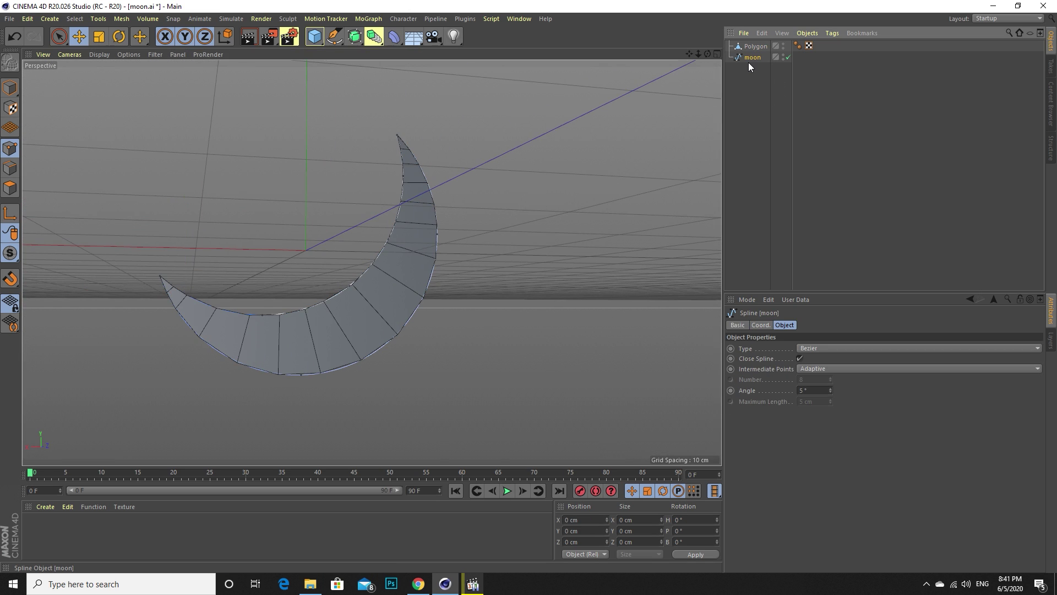
pyautogui.click(10, 88)
pyautogui.moveTo(322, 241); pyautogui.dragTo(297, 252)
# Clear the object selections and switch to the shot01.c4d reference scene.
pyautogui.click(854, 166)
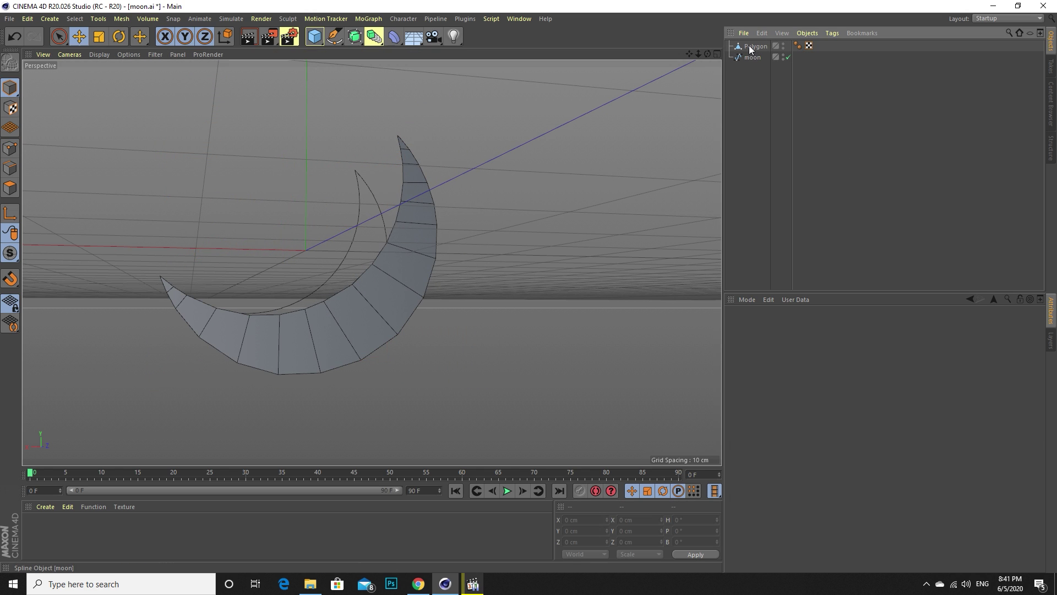
pyautogui.click(416, 236)
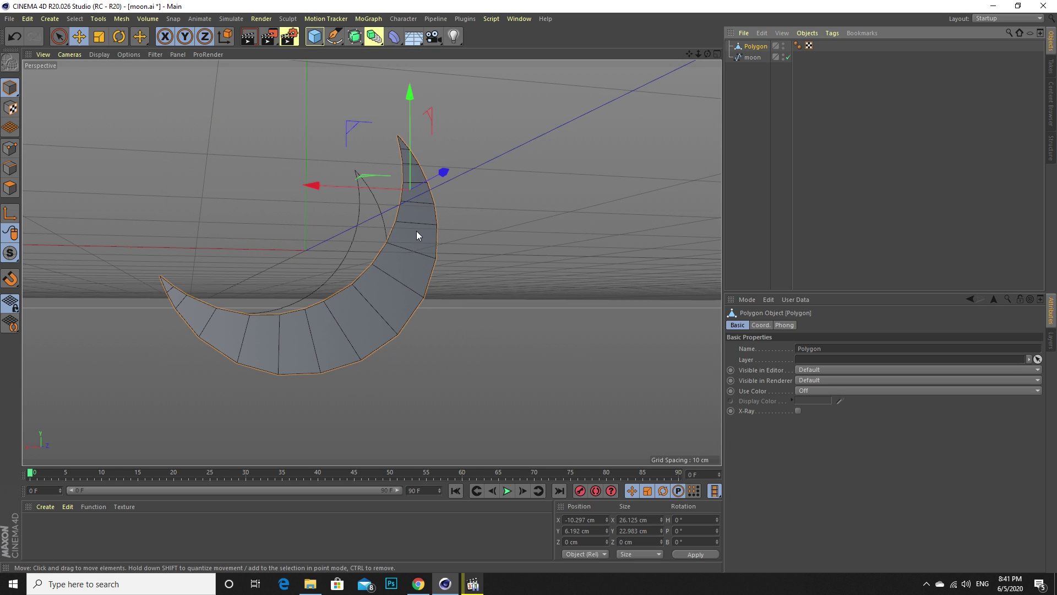
pyautogui.click(824, 159)
pyautogui.click(752, 57)
pyautogui.click(755, 47)
pyautogui.click(781, 135)
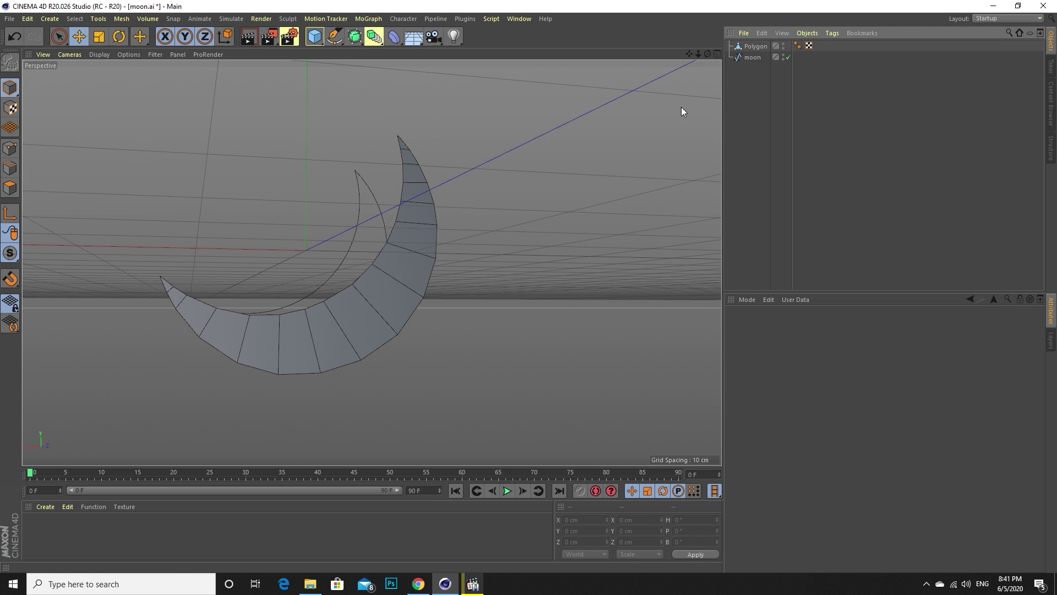
pyautogui.click(519, 19)
pyautogui.click(527, 312)
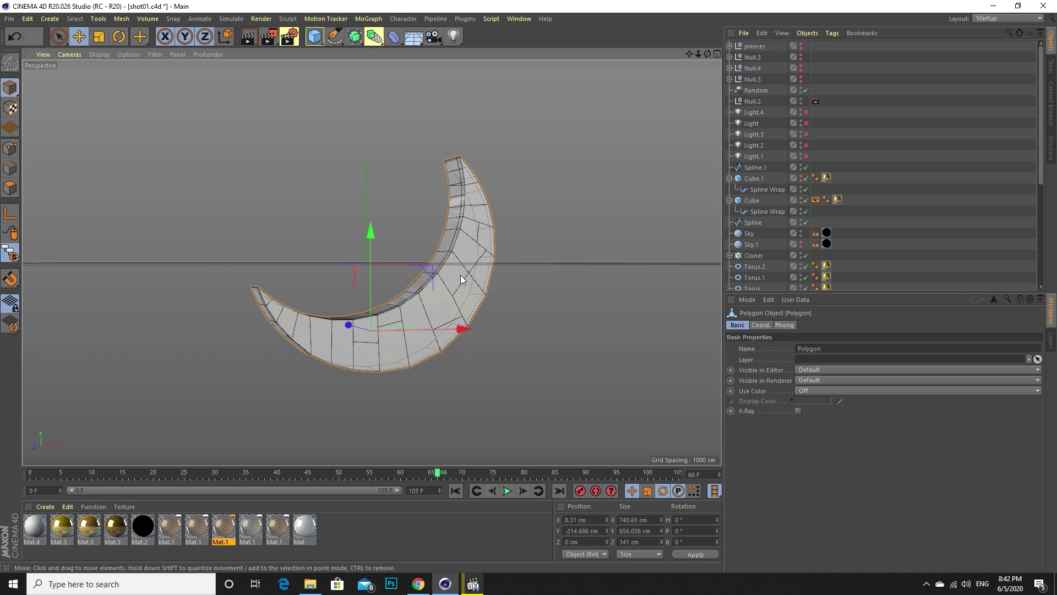
# Browse Trypogen.2's settings tabs and enable it to show the lattice moon.
pyautogui.scroll(-5, 783, 237)
pyautogui.click(770, 243)
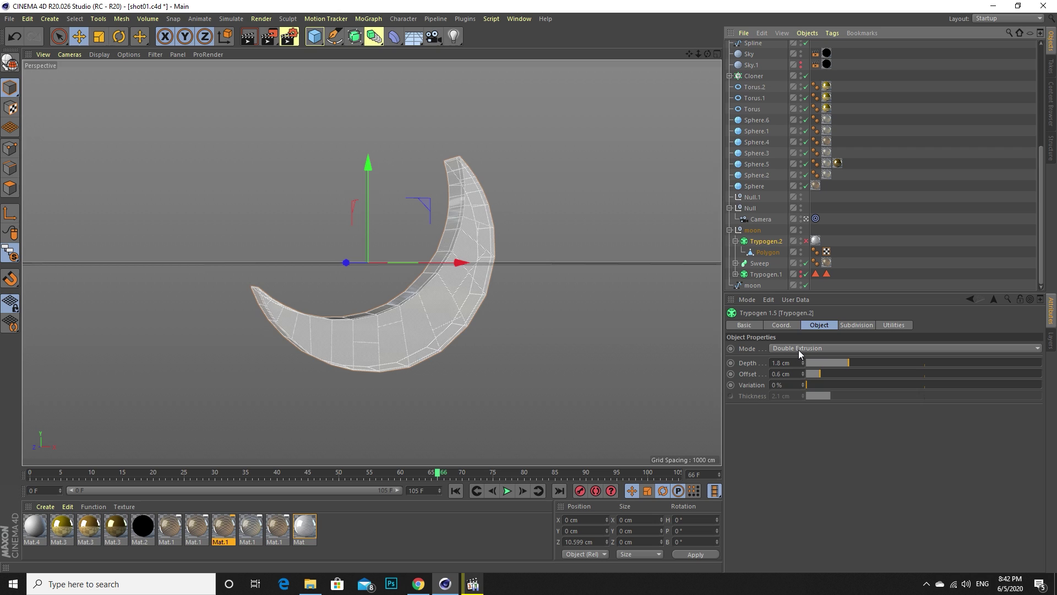
pyautogui.click(856, 325)
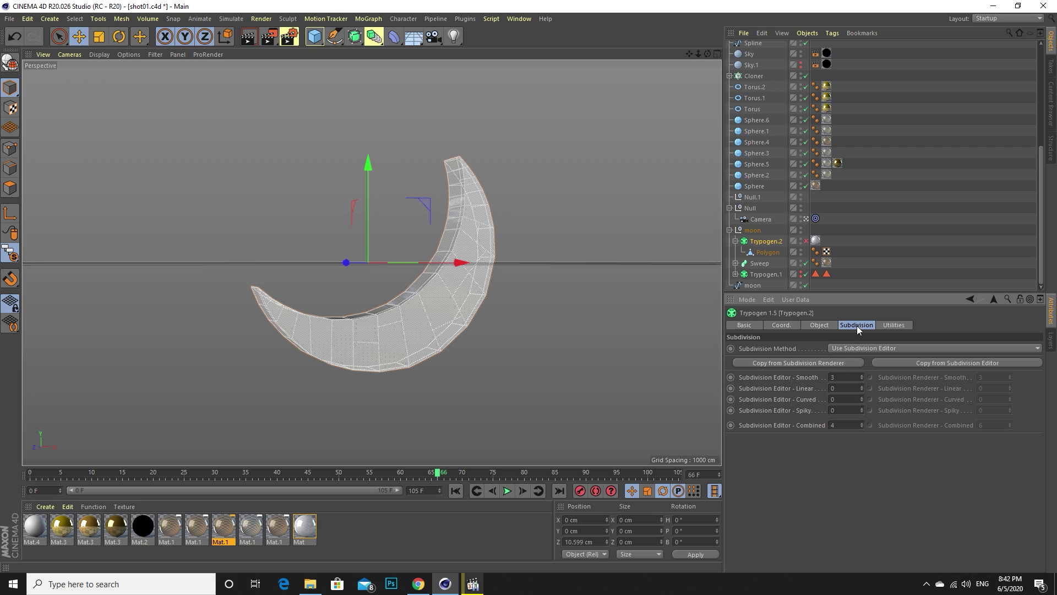
pyautogui.click(900, 326)
pyautogui.click(796, 325)
pyautogui.click(814, 324)
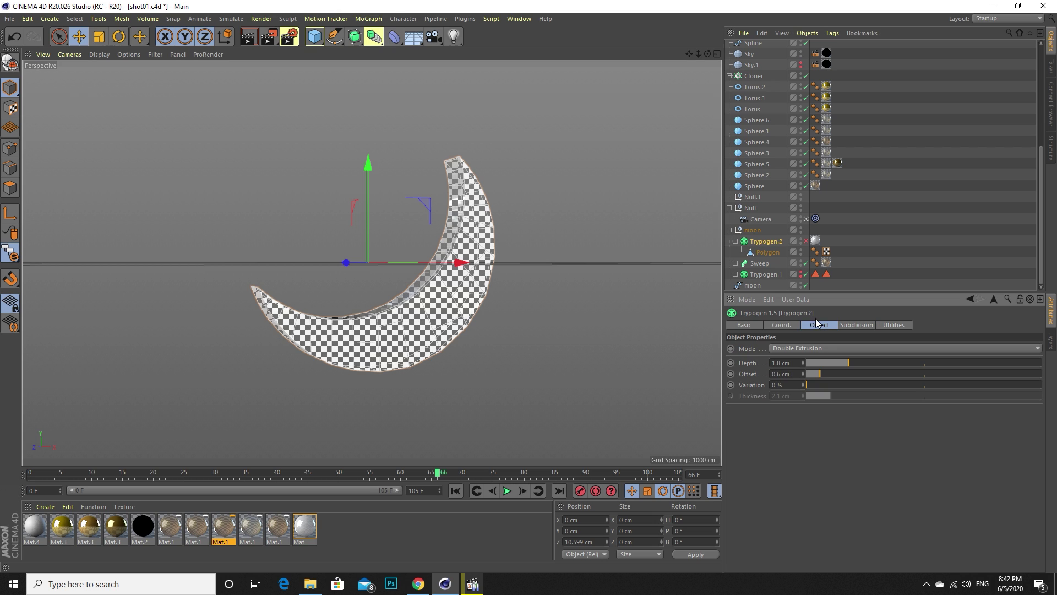
pyautogui.click(806, 241)
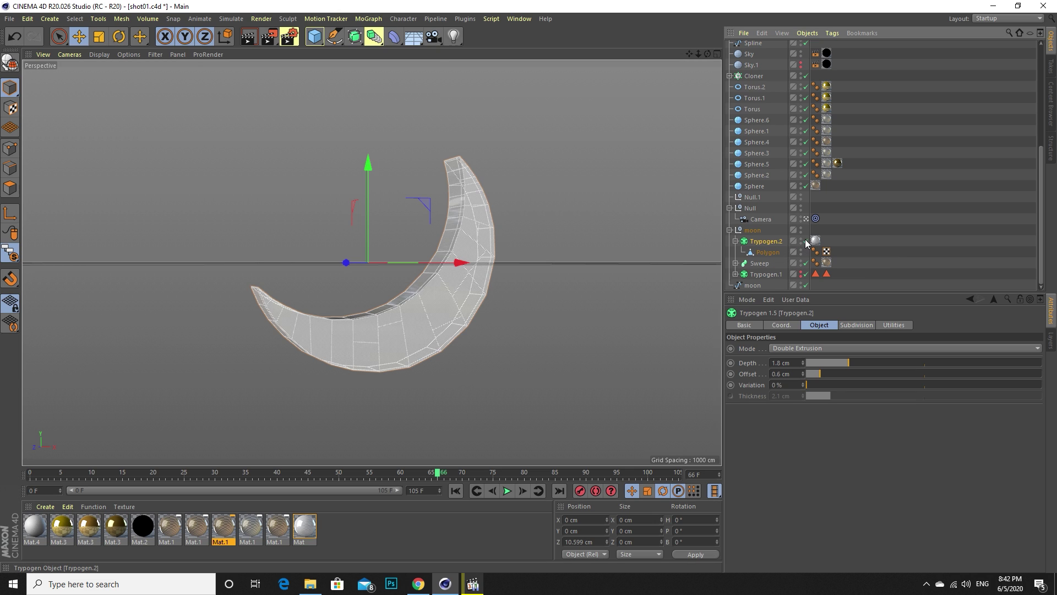
pyautogui.click(894, 229)
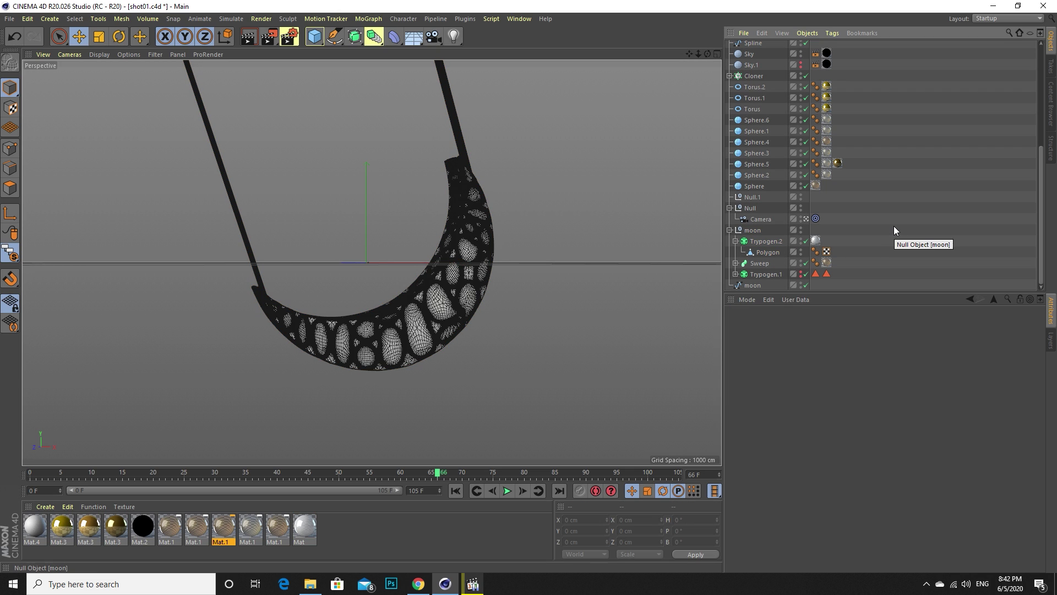
# Select the Polygon under Trypogen.2, then return to the moon.ai document.
pyautogui.click(768, 252)
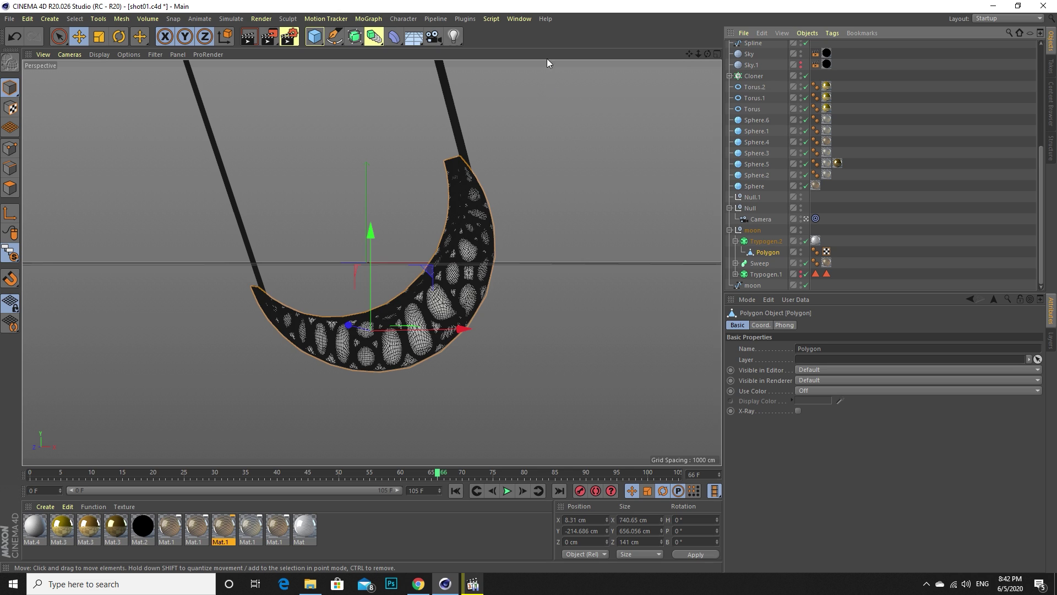
pyautogui.click(519, 18)
pyautogui.click(556, 300)
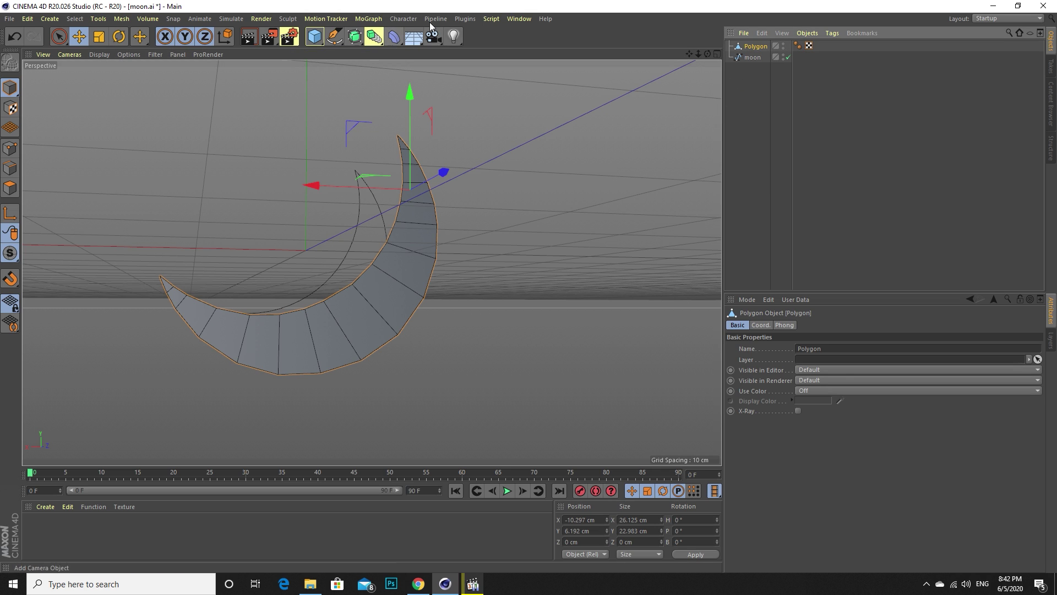
# Add a Trypogen generator, parent the crescent mesh under it, and delete its polygon selection tags.
pyautogui.click(460, 19)
pyautogui.click(473, 49)
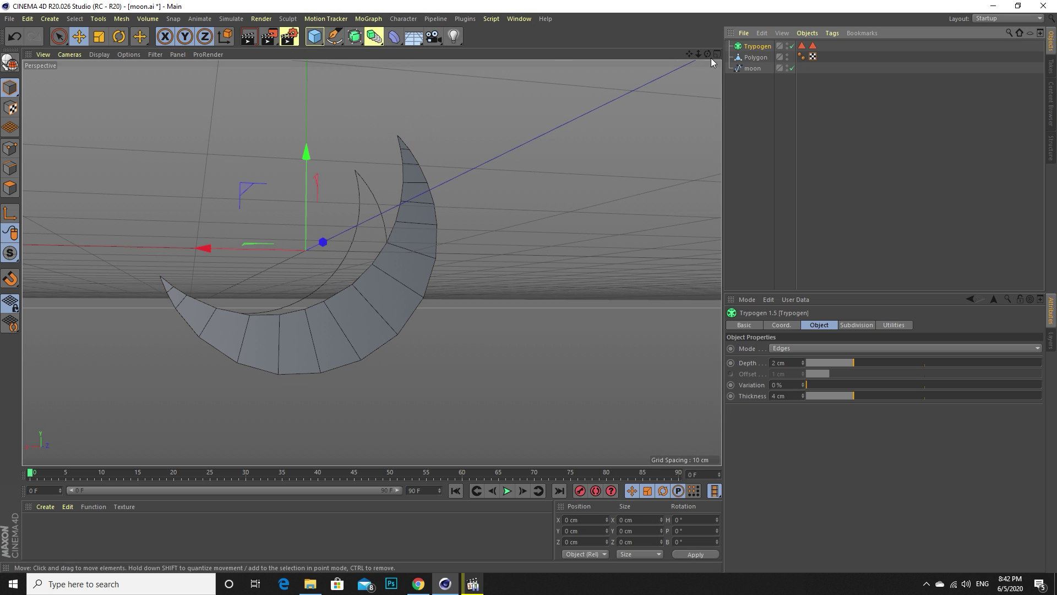
pyautogui.moveTo(754, 48); pyautogui.dragTo(752, 50)
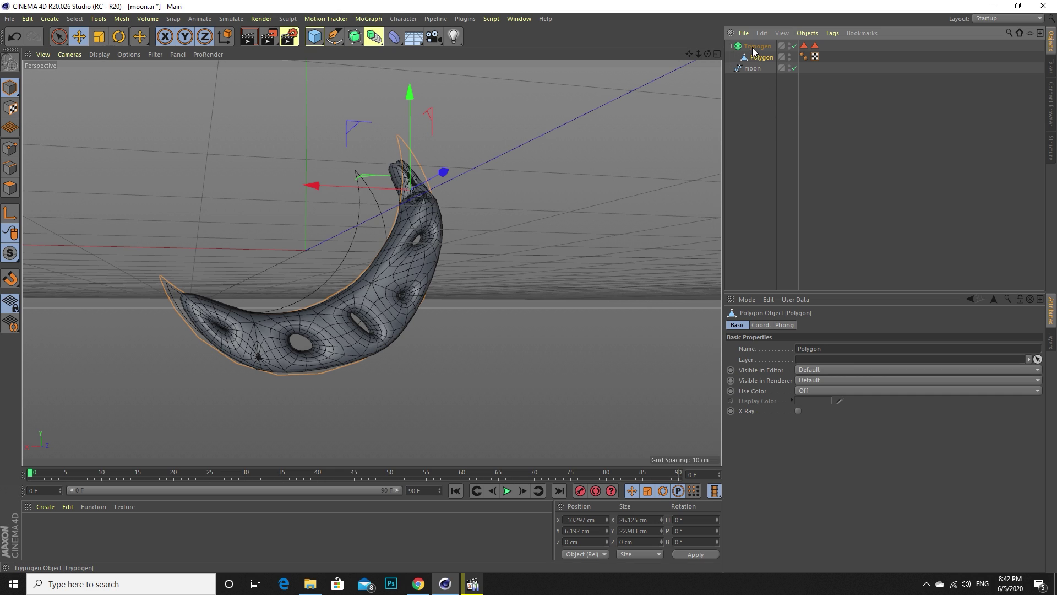
pyautogui.click(754, 49)
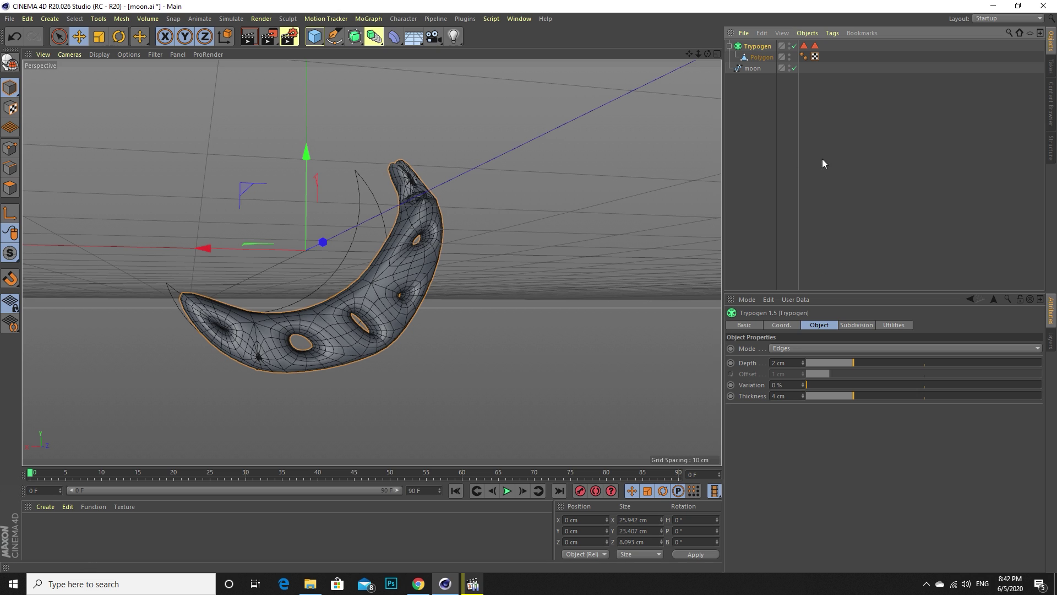
pyautogui.moveTo(825, 44); pyautogui.dragTo(807, 47)
pyautogui.press('Delete')
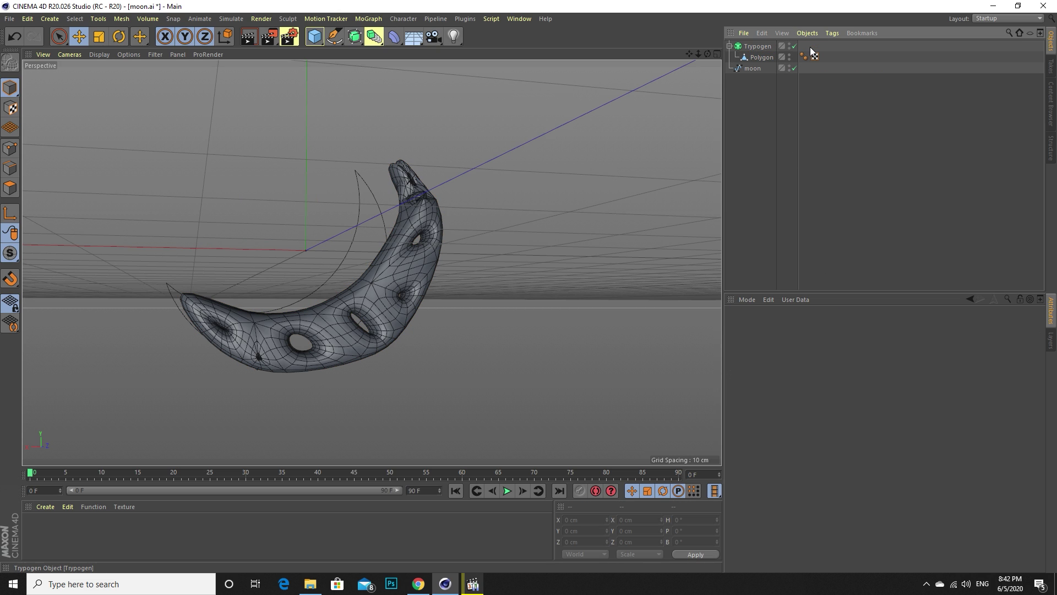
pyautogui.click(760, 58)
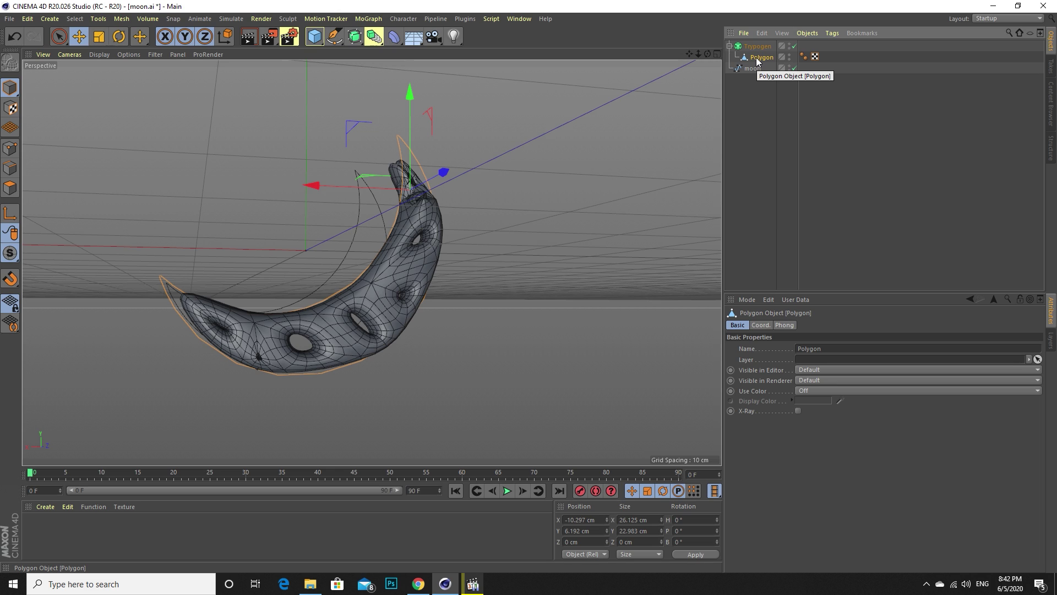
pyautogui.moveTo(757, 60); pyautogui.dragTo(758, 66)
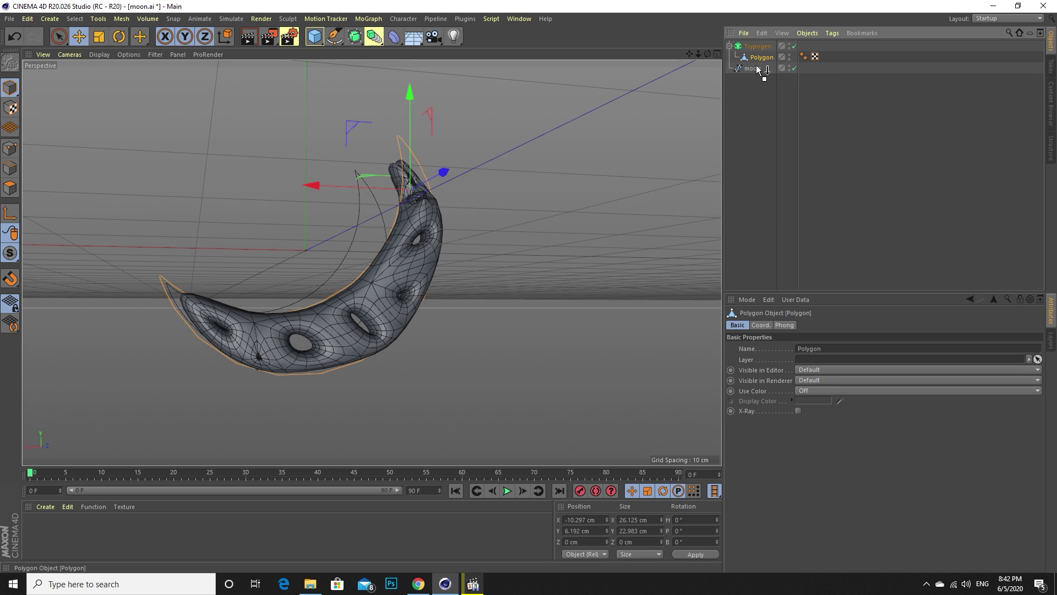
# Cycle Trypogen through Polygons, Base Core, Combined Thickness, Double Extrusion, then back to Edges mode.
pyautogui.click(758, 47)
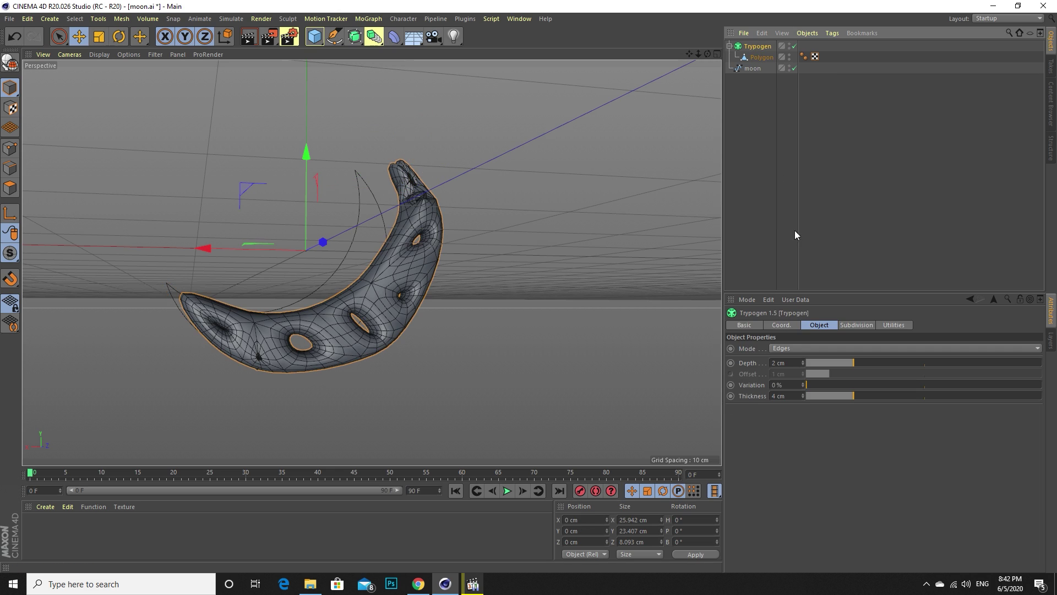
pyautogui.click(801, 348)
pyautogui.click(799, 368)
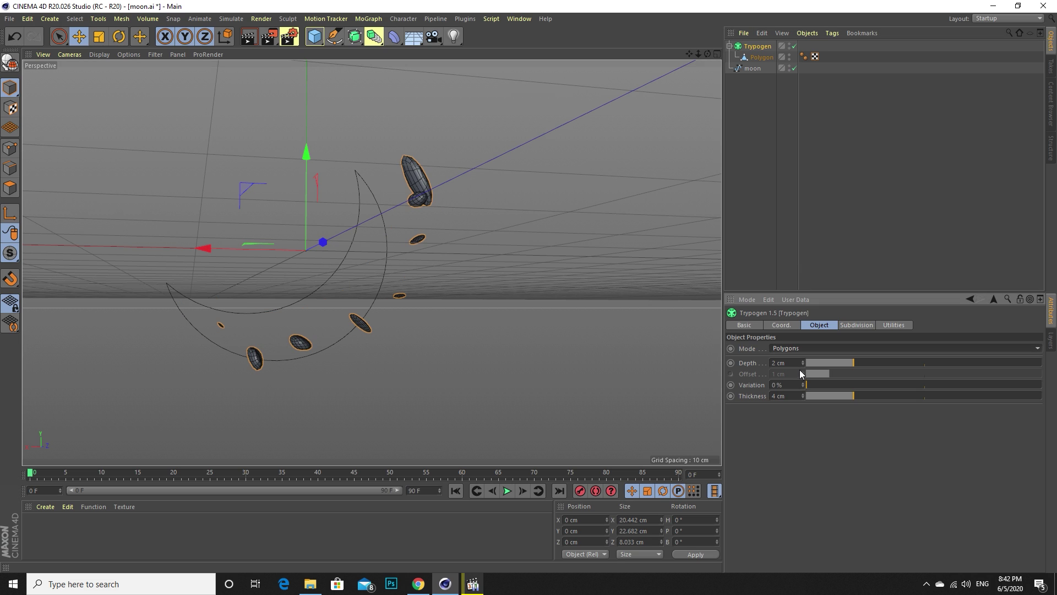
pyautogui.click(798, 348)
pyautogui.click(791, 375)
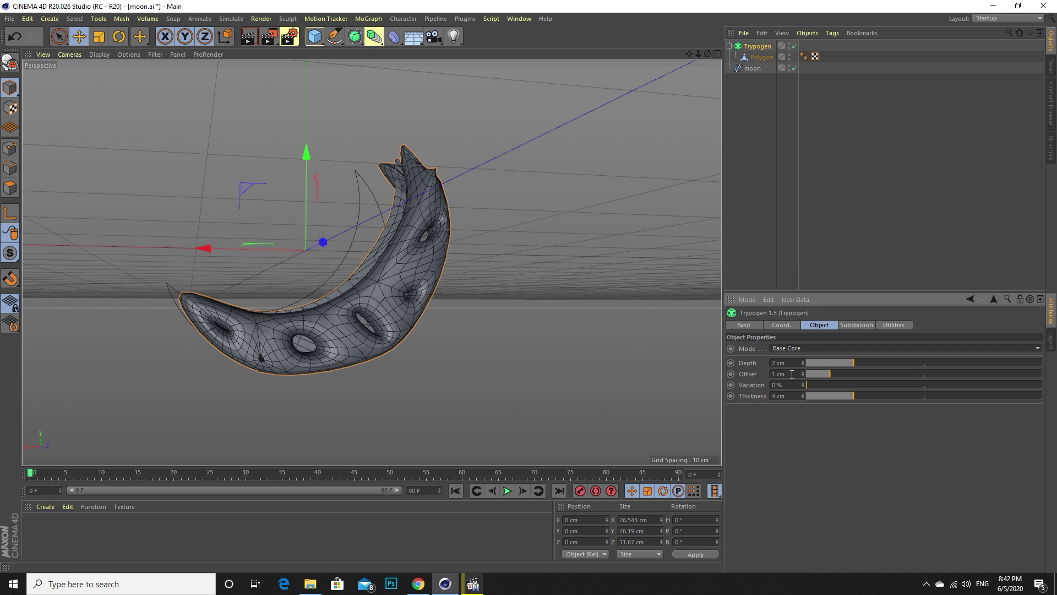
pyautogui.click(781, 351)
pyautogui.click(782, 391)
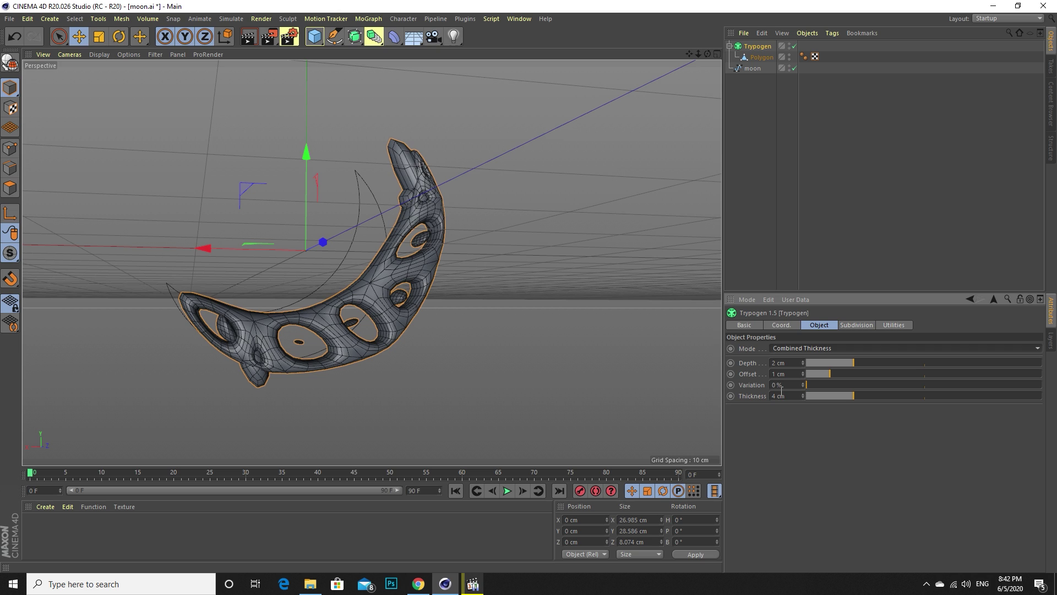
pyautogui.click(775, 351)
pyautogui.click(783, 402)
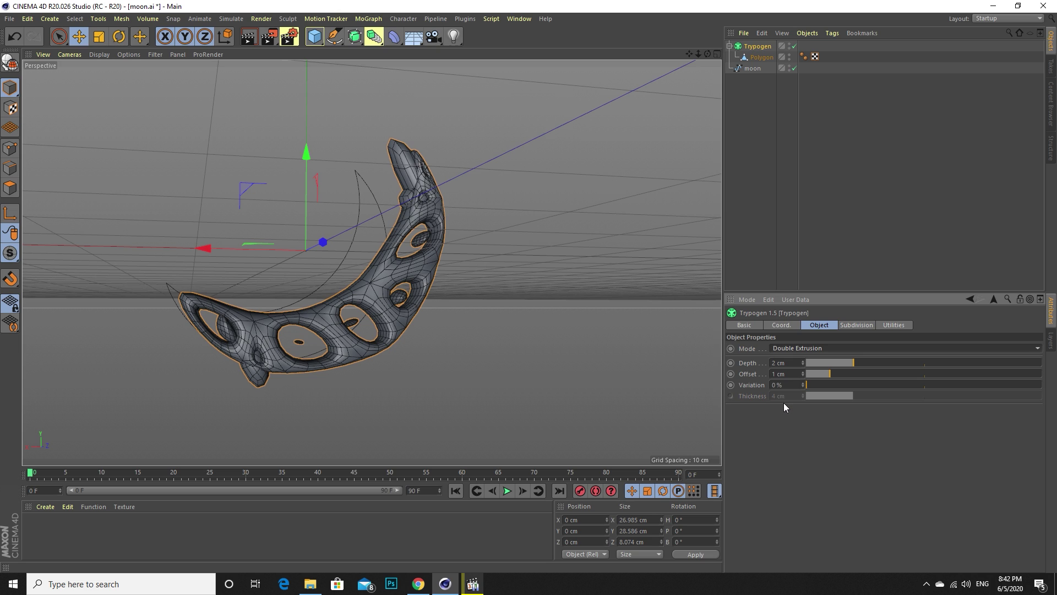
pyautogui.click(788, 349)
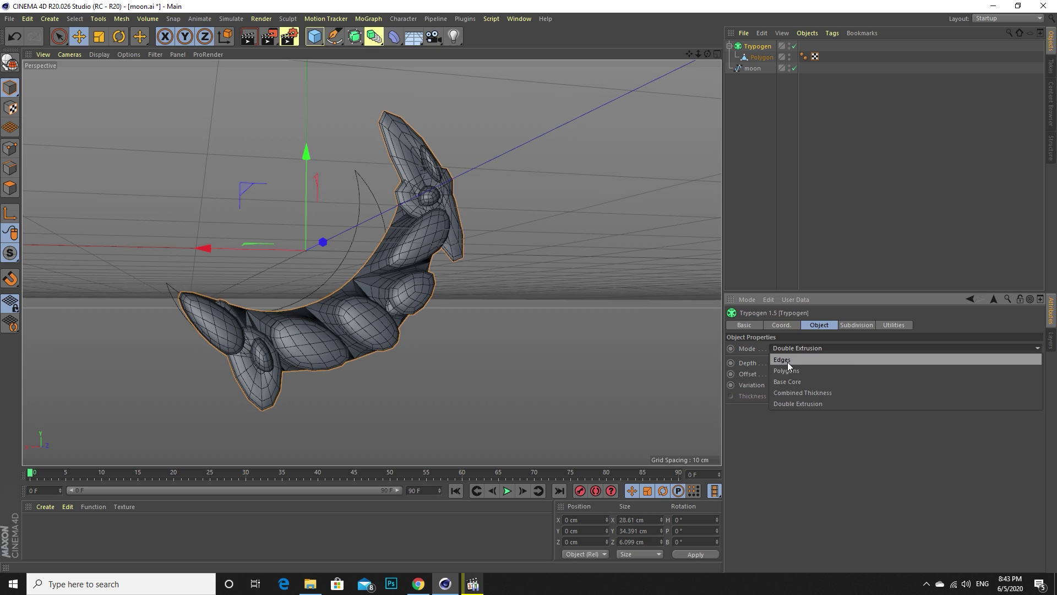
pyautogui.click(787, 362)
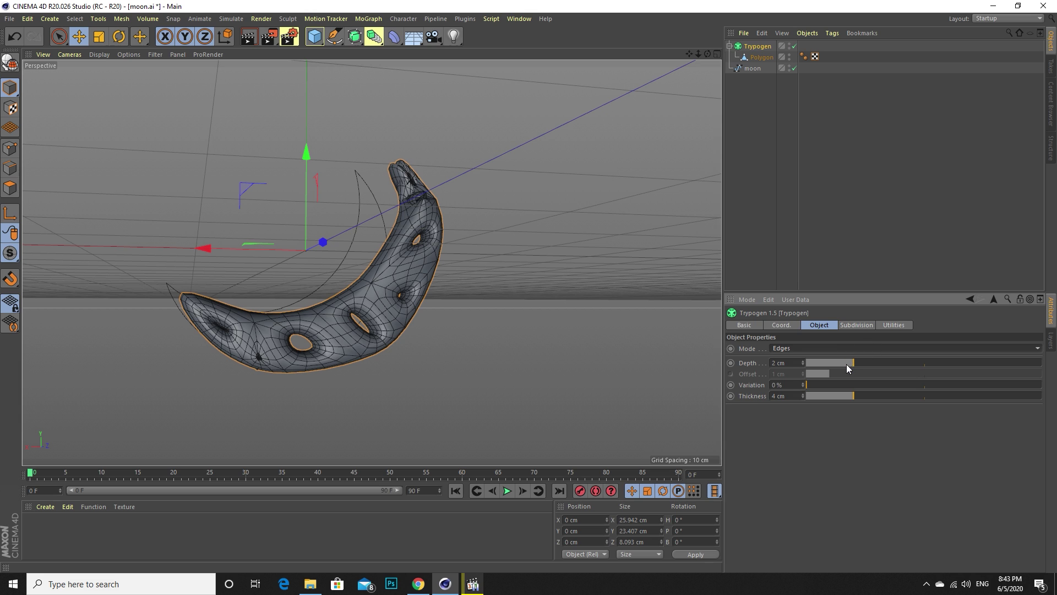
# Lower Trypogen's depth from 0.4 cm to 0.01 cm and view the moon from the side.
pyautogui.moveTo(847, 365); pyautogui.dragTo(816, 365)
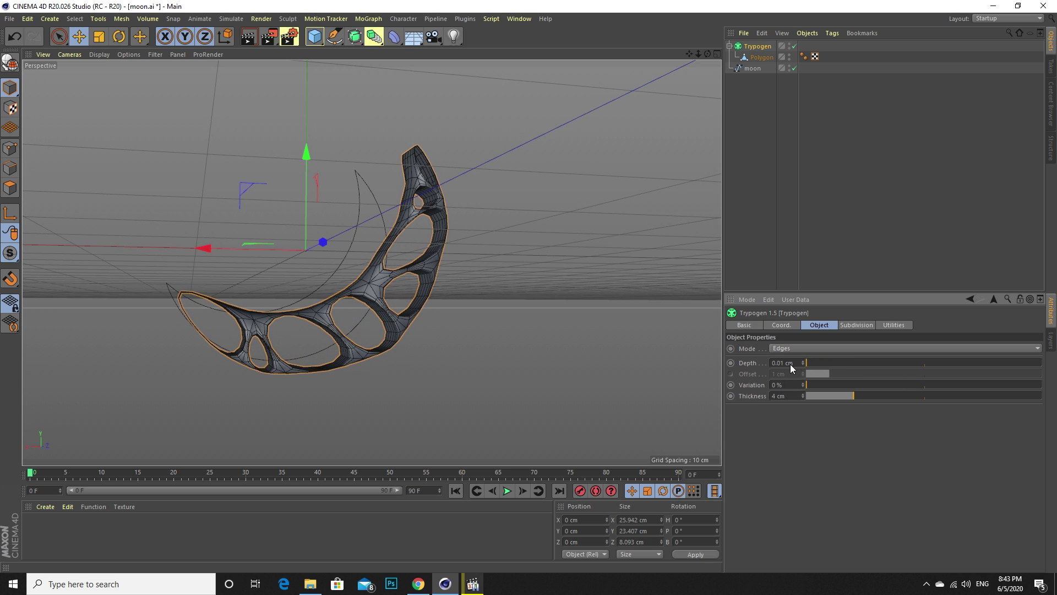
pyautogui.moveTo(806, 362); pyautogui.dragTo(805, 362)
pyautogui.click(814, 250)
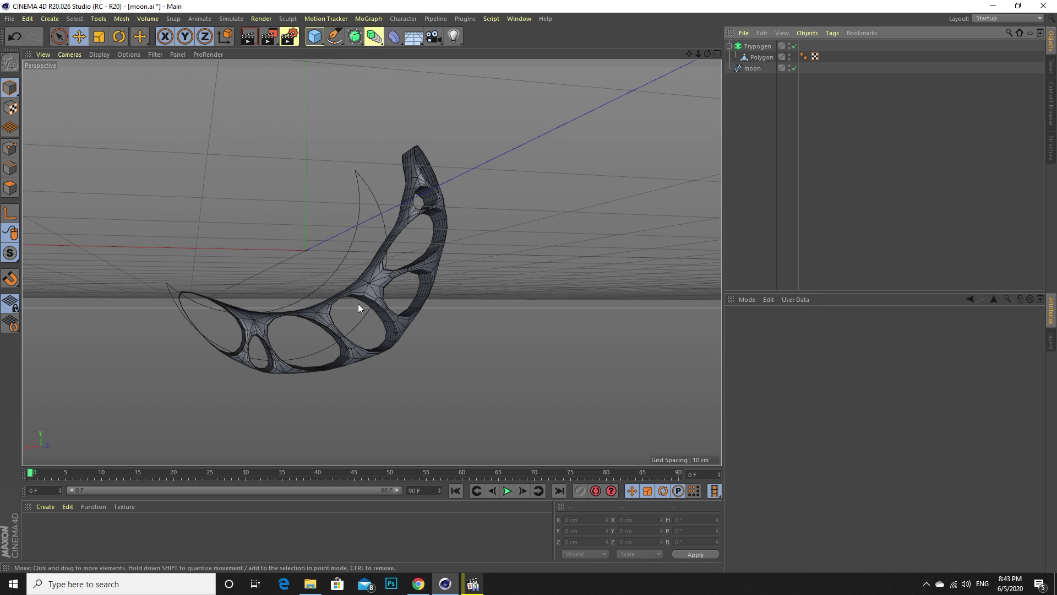
pyautogui.keyDown('alt'); pyautogui.moveTo(359, 307); pyautogui.dragTo(316, 287); pyautogui.keyUp('alt')
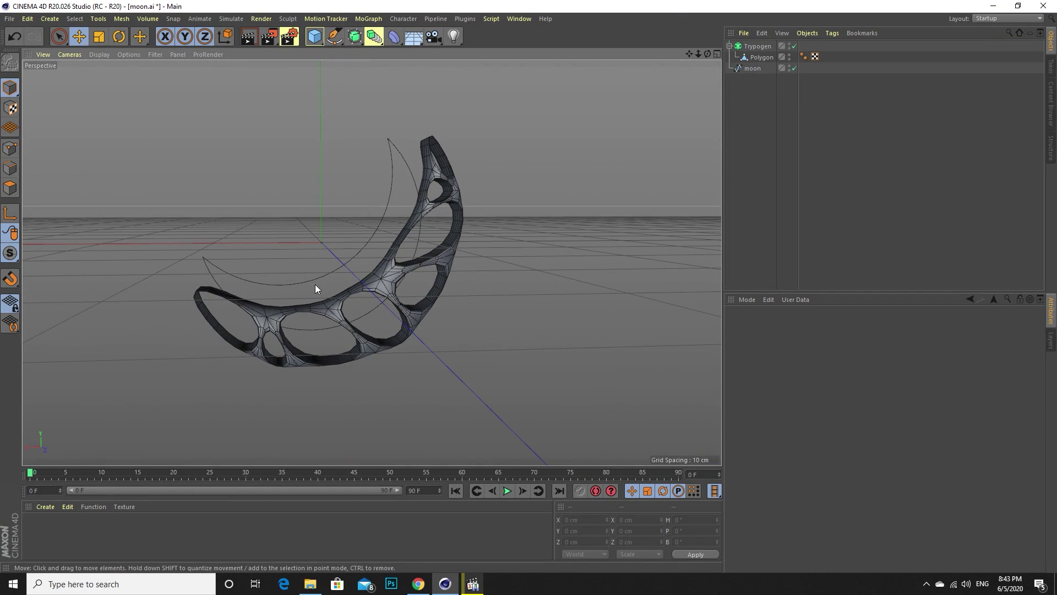
# Disable the Trypogen effect so the moon shows as a flat polygon strip.
pyautogui.click(757, 57)
pyautogui.click(800, 45)
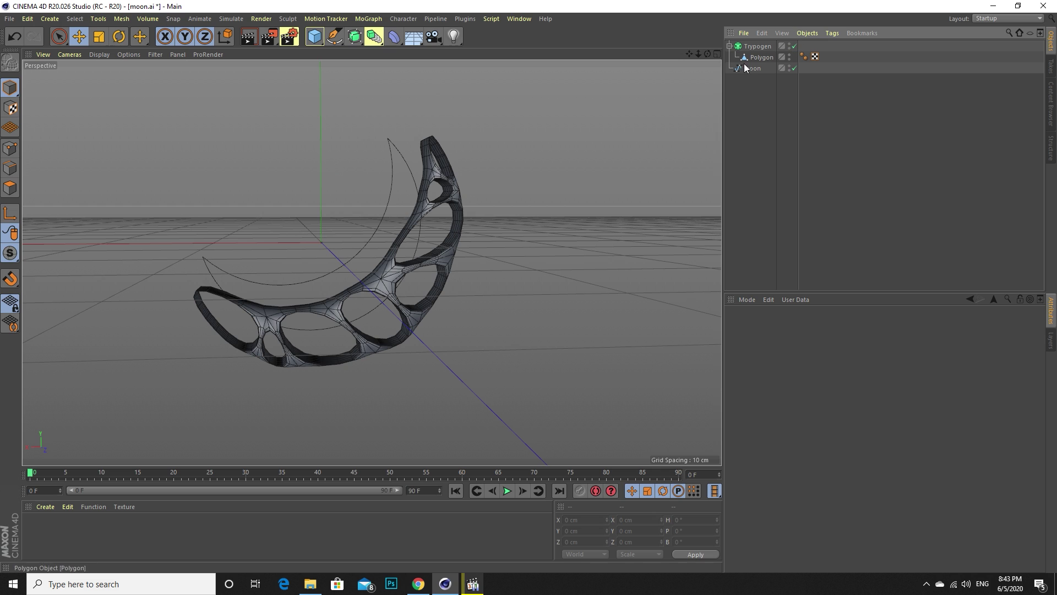
pyautogui.click(760, 57)
pyautogui.click(794, 46)
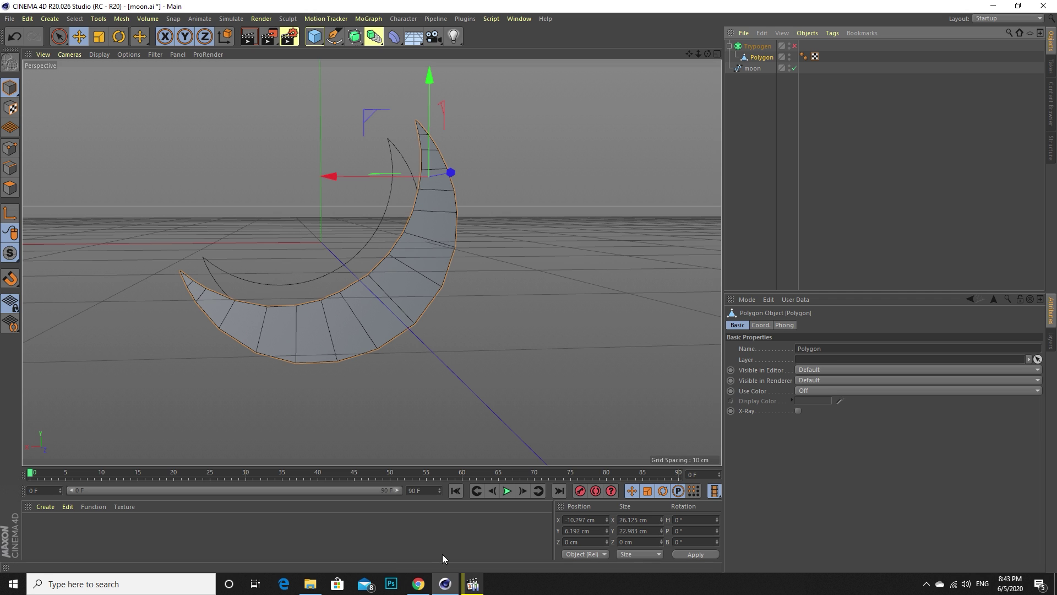
# Glance at the reference video, minimize it, and switch to shot01.c4d.
pyautogui.click(472, 583)
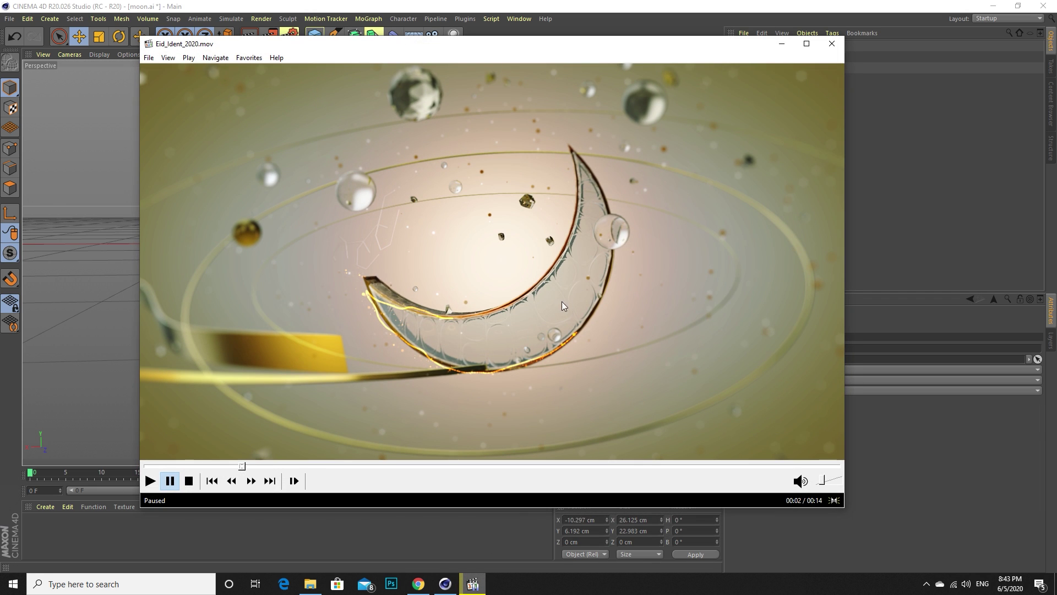
pyautogui.click(781, 44)
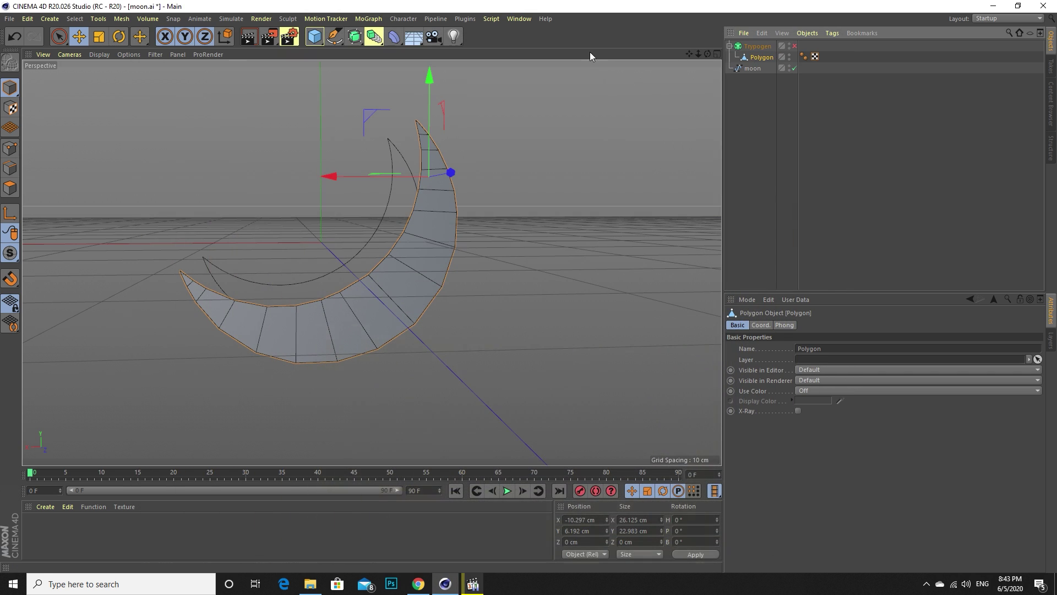
pyautogui.click(519, 18)
pyautogui.click(536, 312)
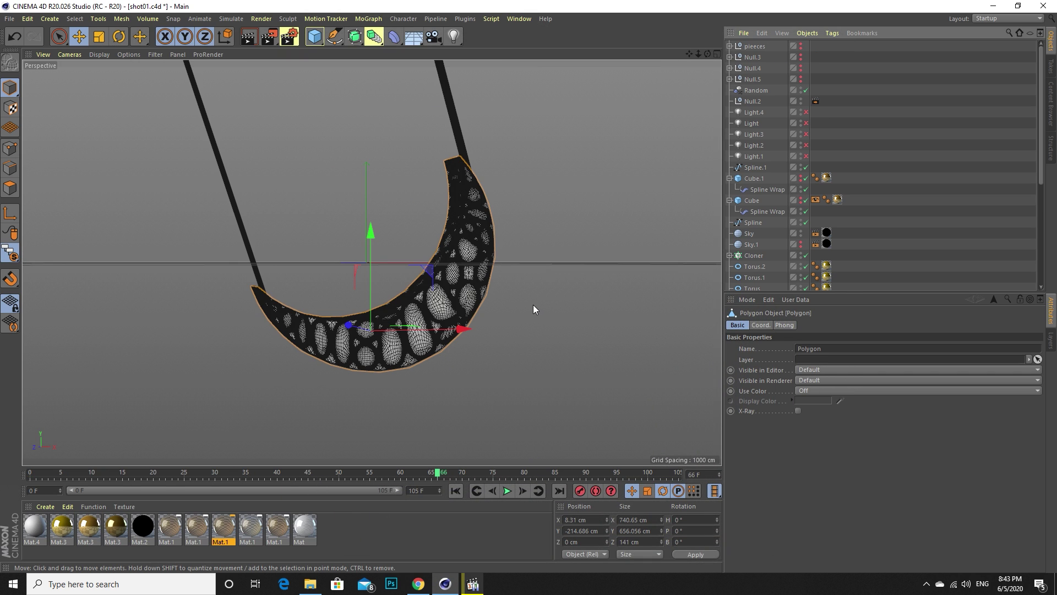
# Shade shot01's moon without wireframe, select its Trypogen.2, then return to moon.ai.
pyautogui.press('n')
pyautogui.press('g')
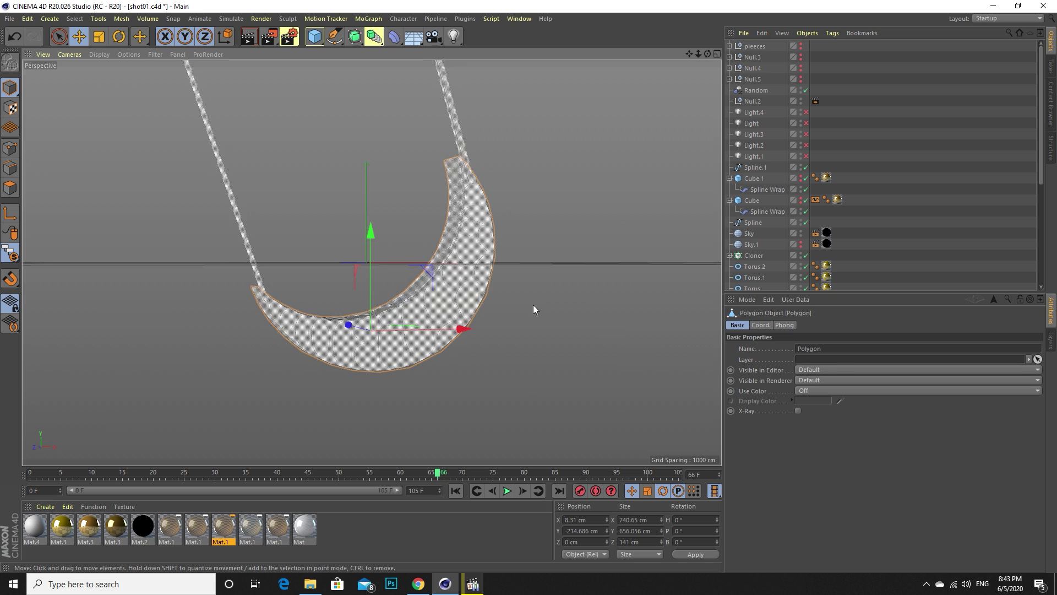
pyautogui.click(854, 163)
pyautogui.click(459, 307)
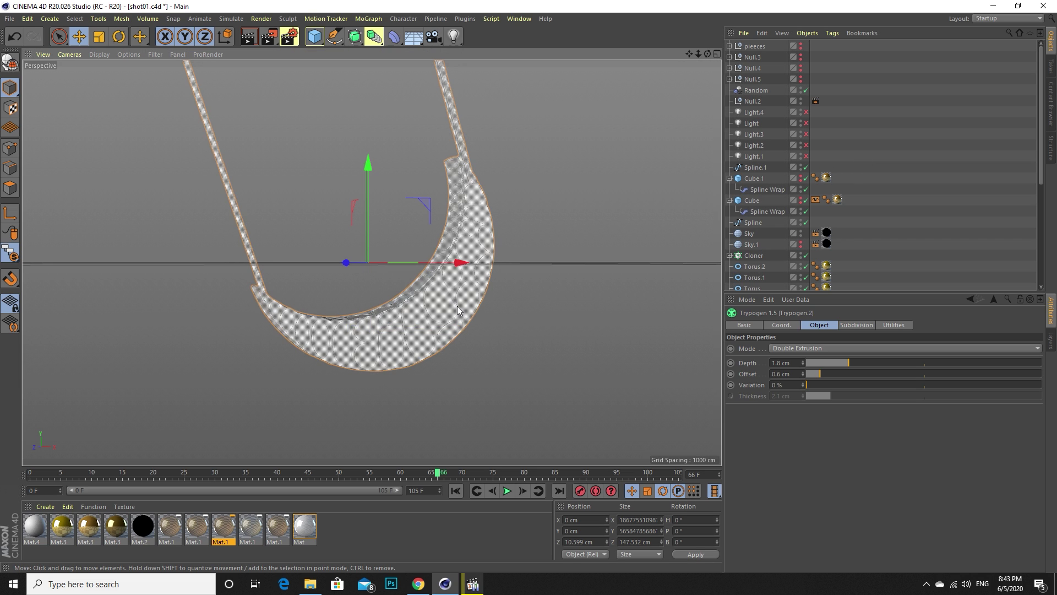
pyautogui.press('s')
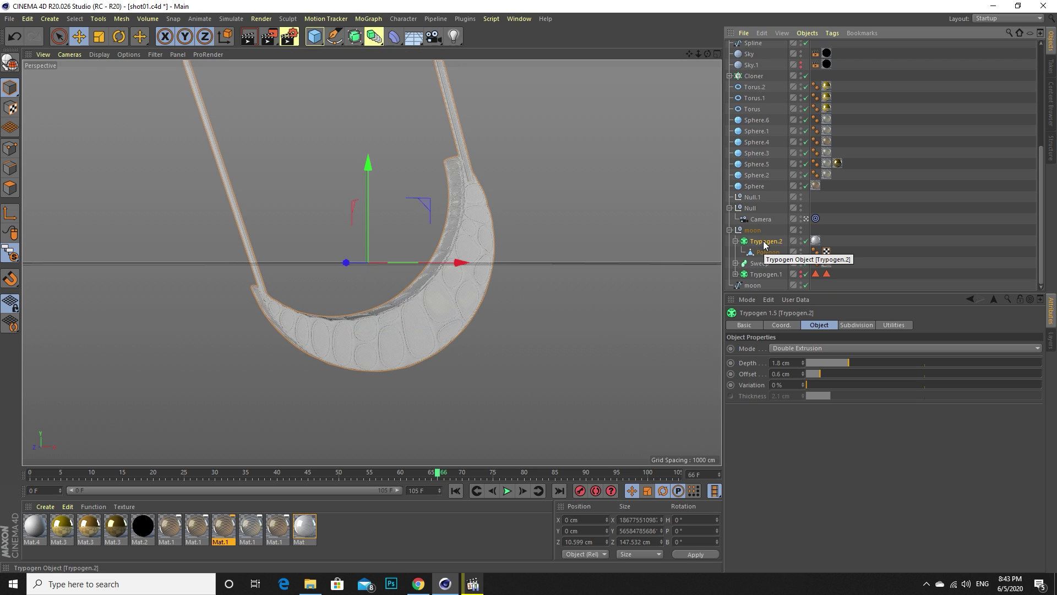
pyautogui.click(518, 21)
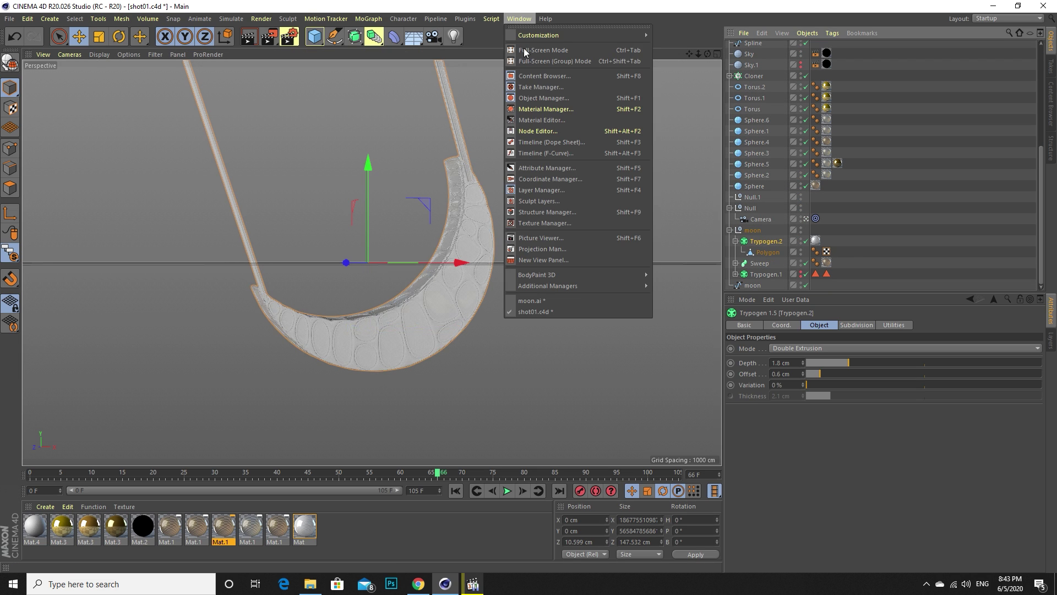
pyautogui.click(538, 303)
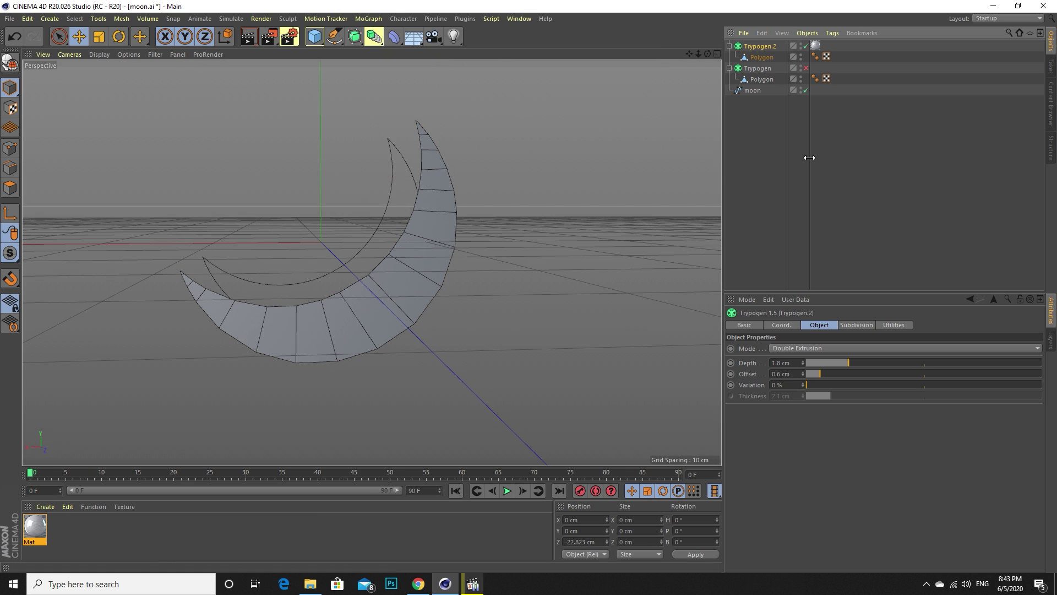
# Replace the copied Polygon inside Trypogen.2 with the moon polygon.
pyautogui.moveTo(762, 57); pyautogui.dragTo(765, 62)
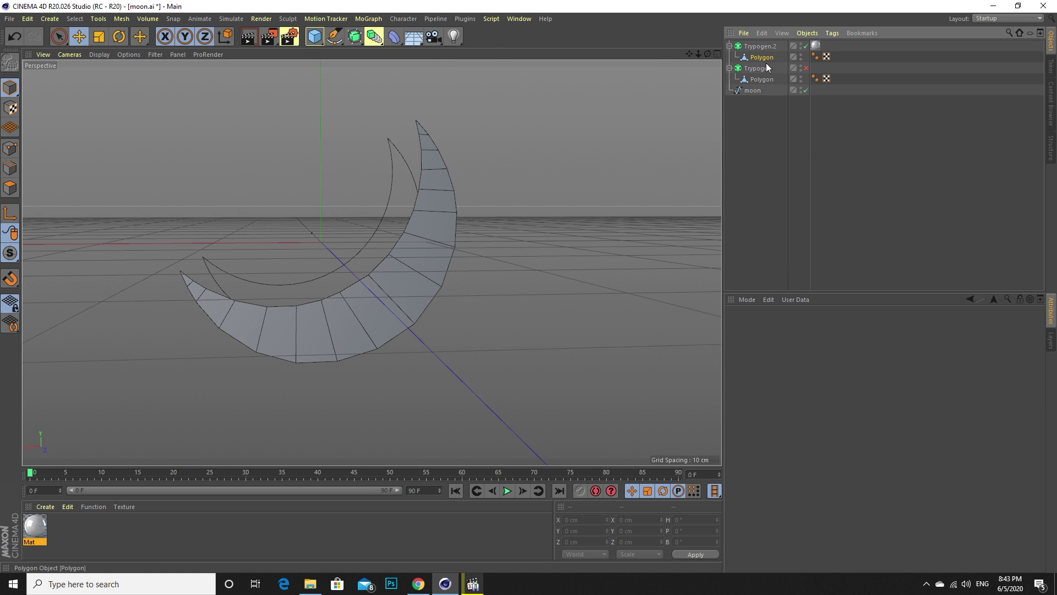
pyautogui.press('Delete')
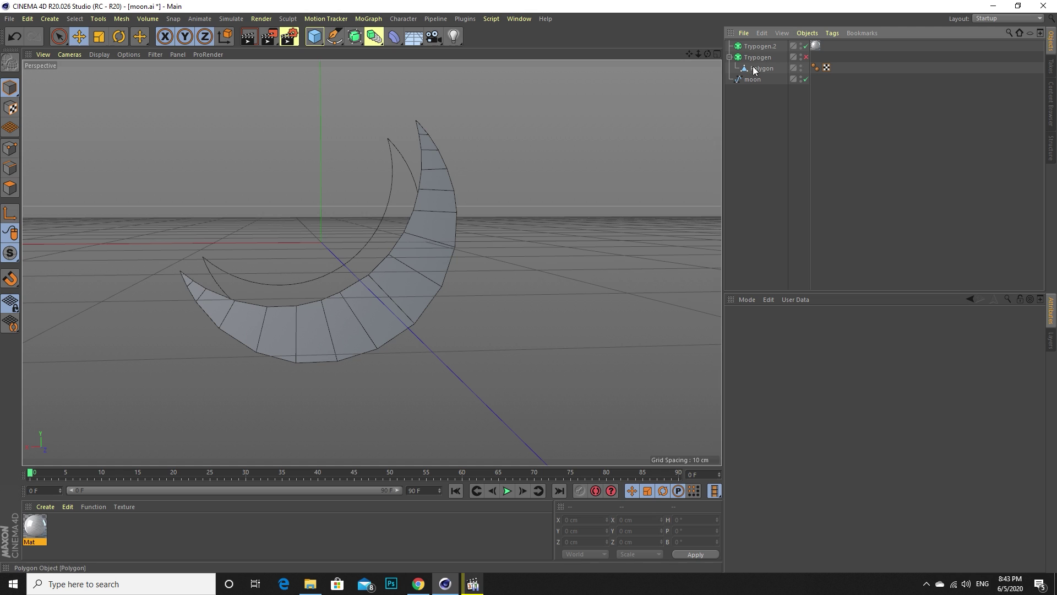
pyautogui.moveTo(753, 48); pyautogui.dragTo(755, 48)
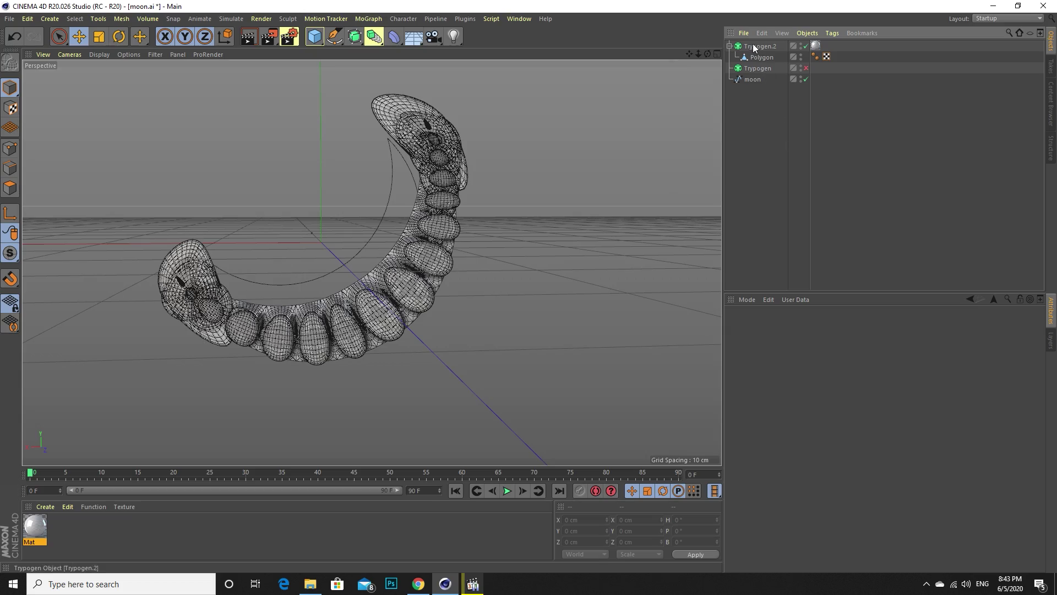
# View the moon in shaded mode, then take the Polygon back out of Trypogen.2.
pyautogui.moveTo(707, 54); pyautogui.dragTo(659, 71)
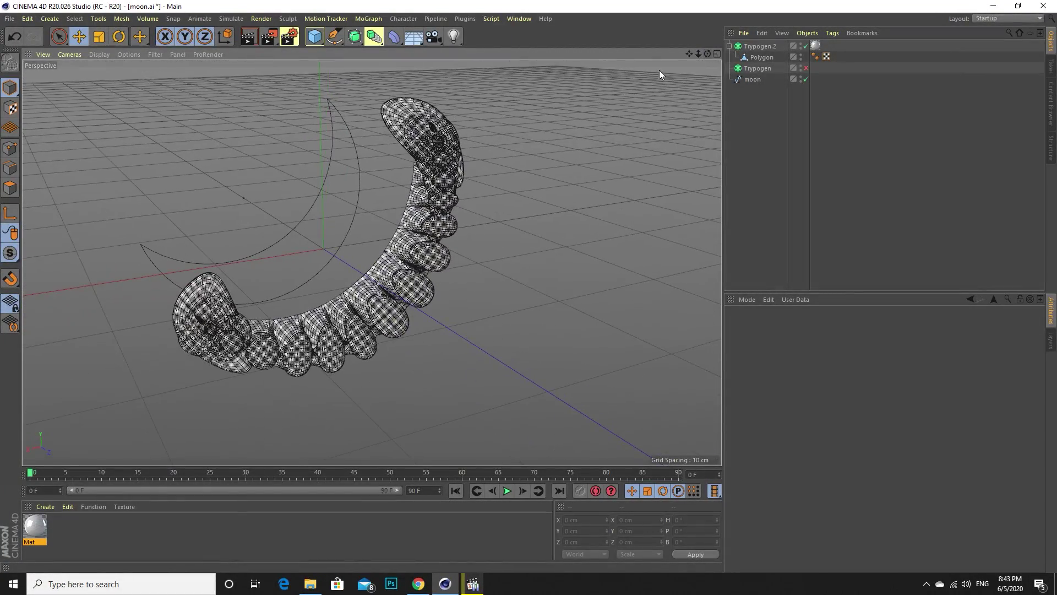
pyautogui.press('n')
pyautogui.press('a')
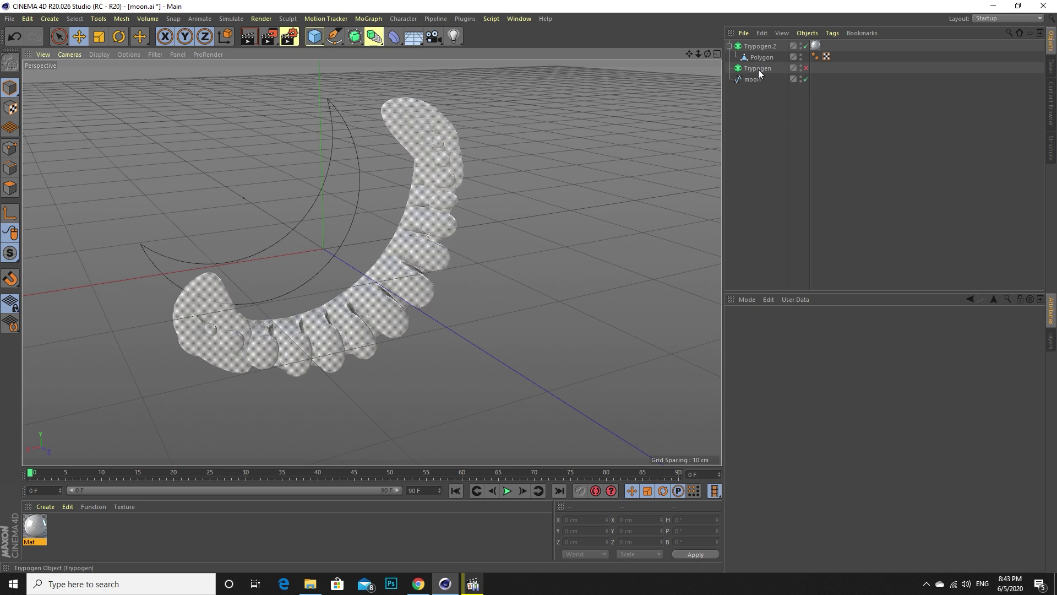
pyautogui.moveTo(758, 59); pyautogui.dragTo(759, 74)
# Delete Trypogen.2, place the moon Polygon under Trypogen, and re-enable Trypogen.
pyautogui.press('Delete')
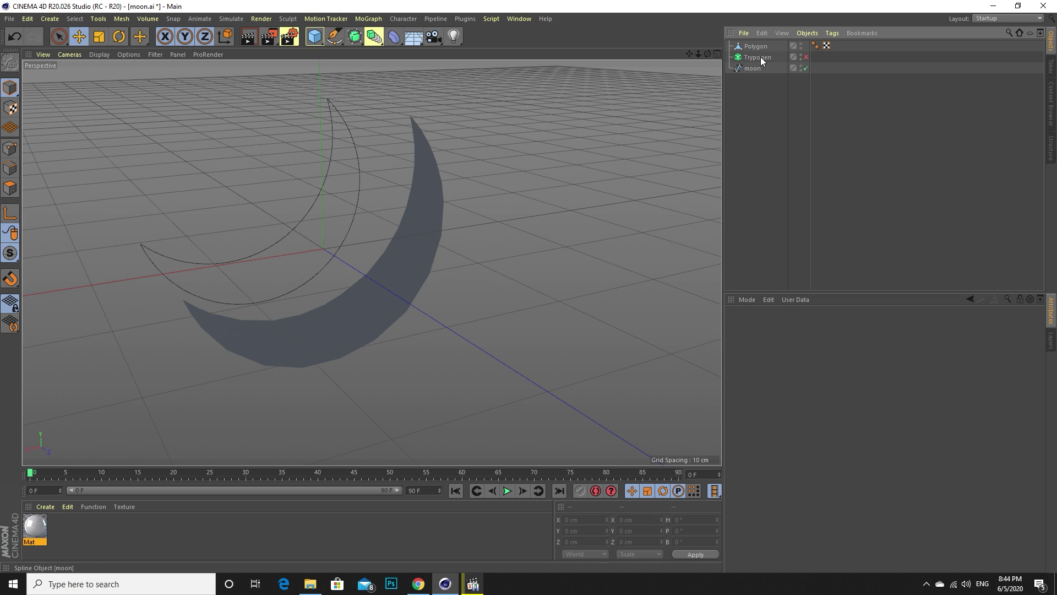
pyautogui.moveTo(757, 60); pyautogui.dragTo(756, 59)
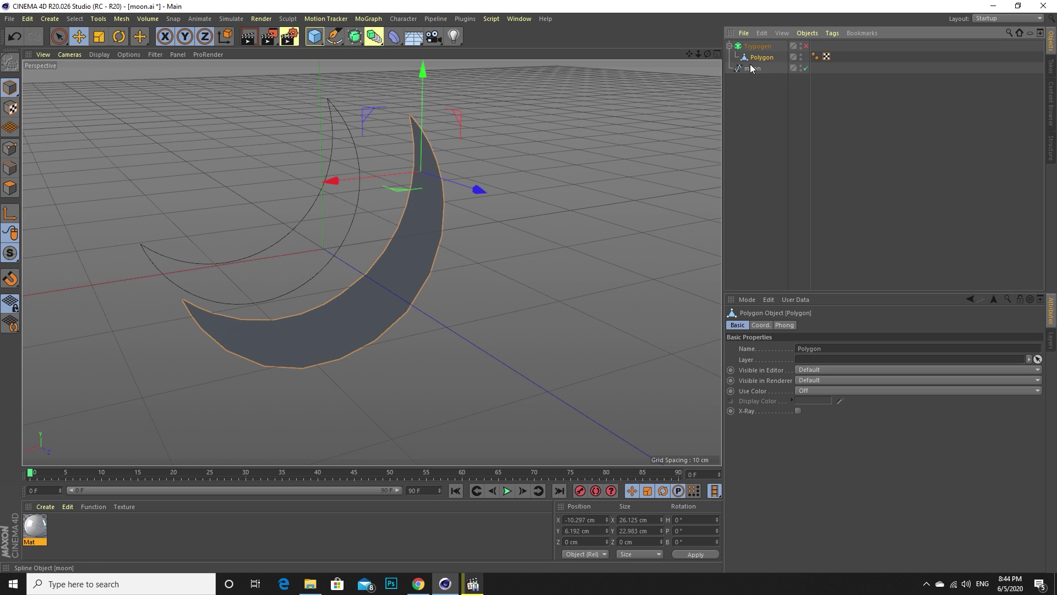
pyautogui.click(806, 47)
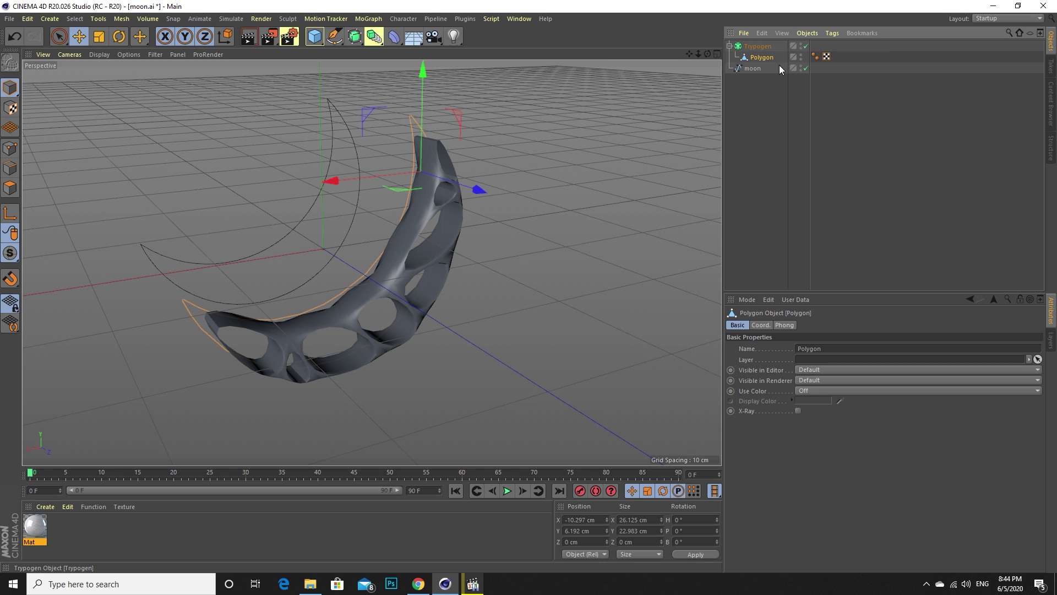
# Try a Subdivision Surface on the moon mesh, undo it, and reselect Polygon.
pyautogui.keyDown('alt'); pyautogui.moveTo(388, 322); pyautogui.dragTo(380, 234); pyautogui.keyUp('alt')
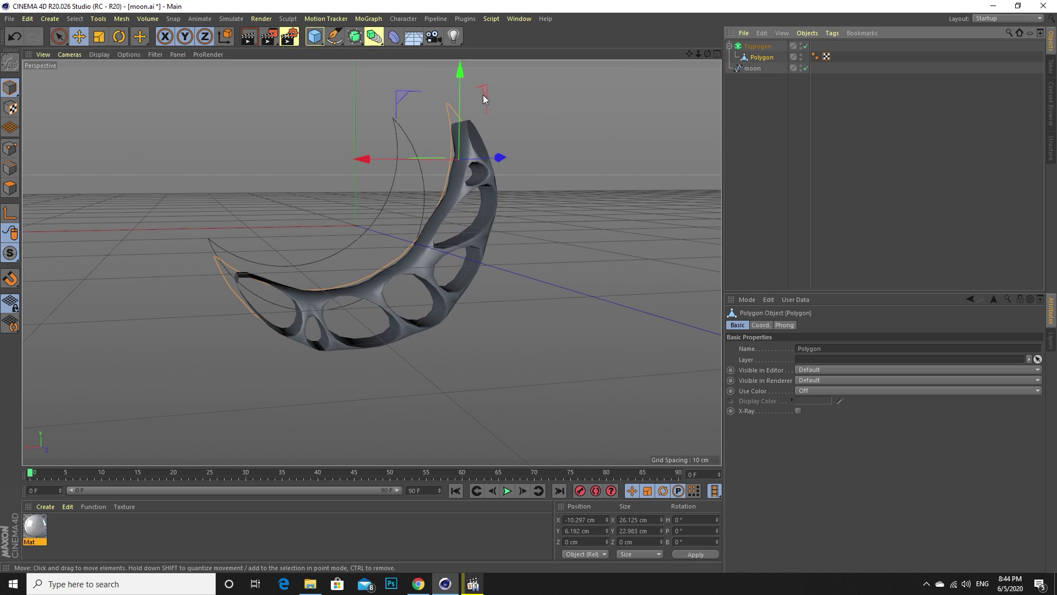
pyautogui.keyDown('alt'); pyautogui.moveTo(354, 36); pyautogui.dragTo(385, 48); pyautogui.keyUp('alt')
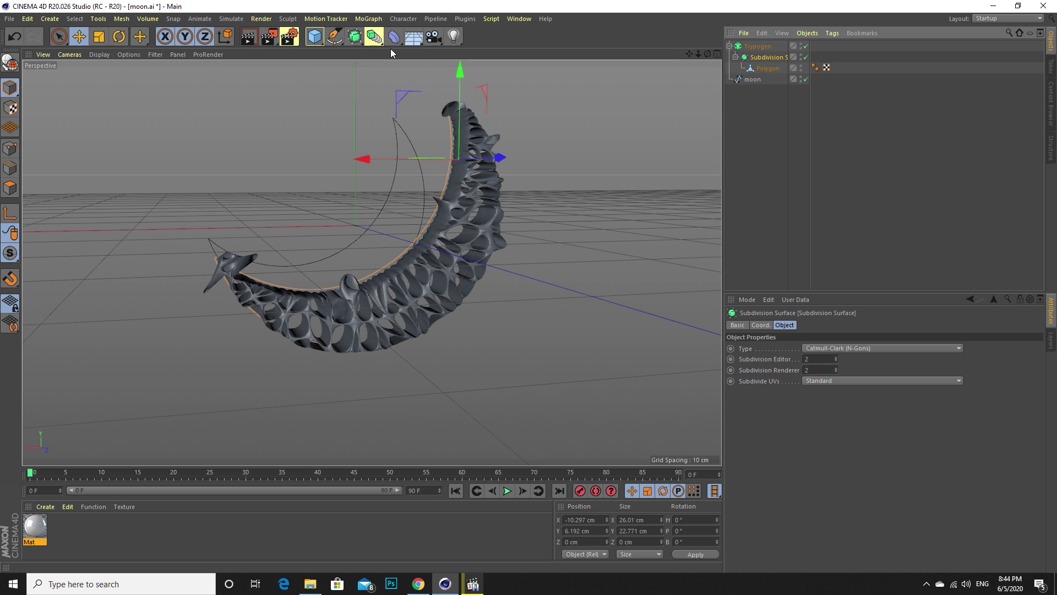
pyautogui.hotkey('ctrl', 'z')
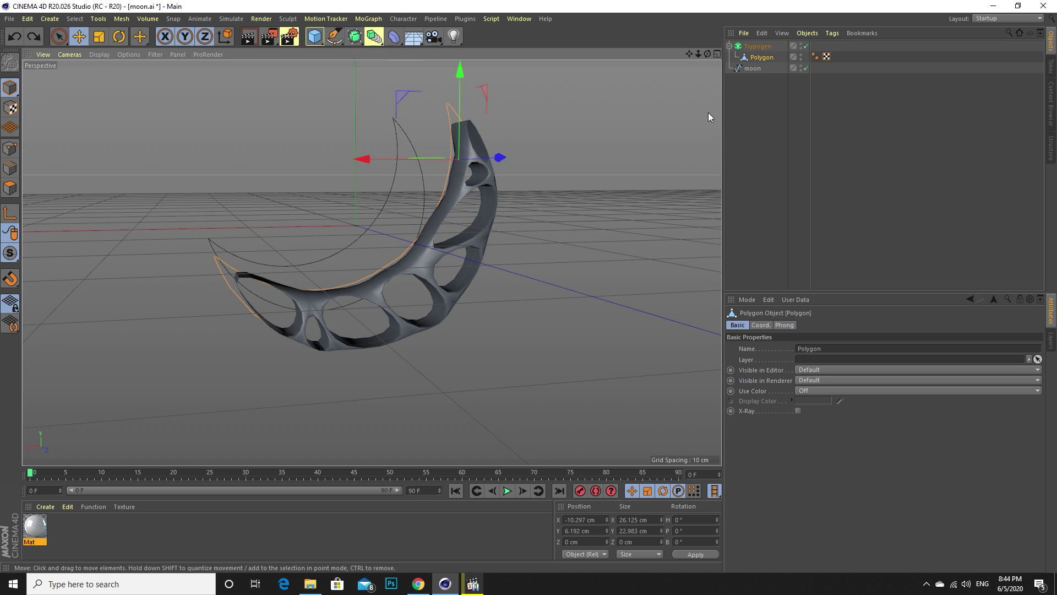
pyautogui.click(761, 57)
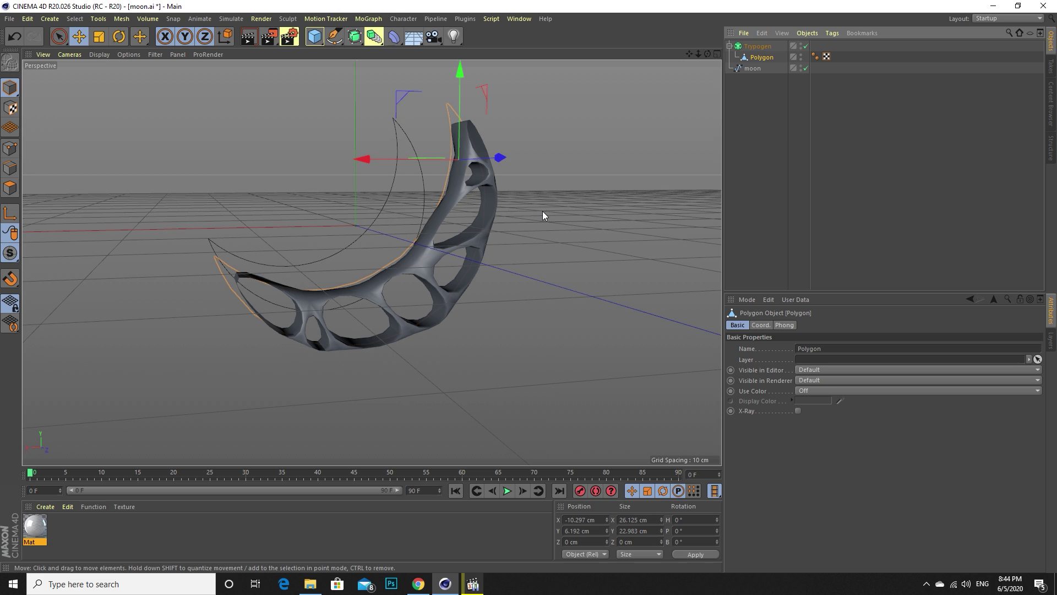
# Try a straight-line knife cut across the moon mesh in points mode.
pyautogui.press('k')
pyautogui.press('l')
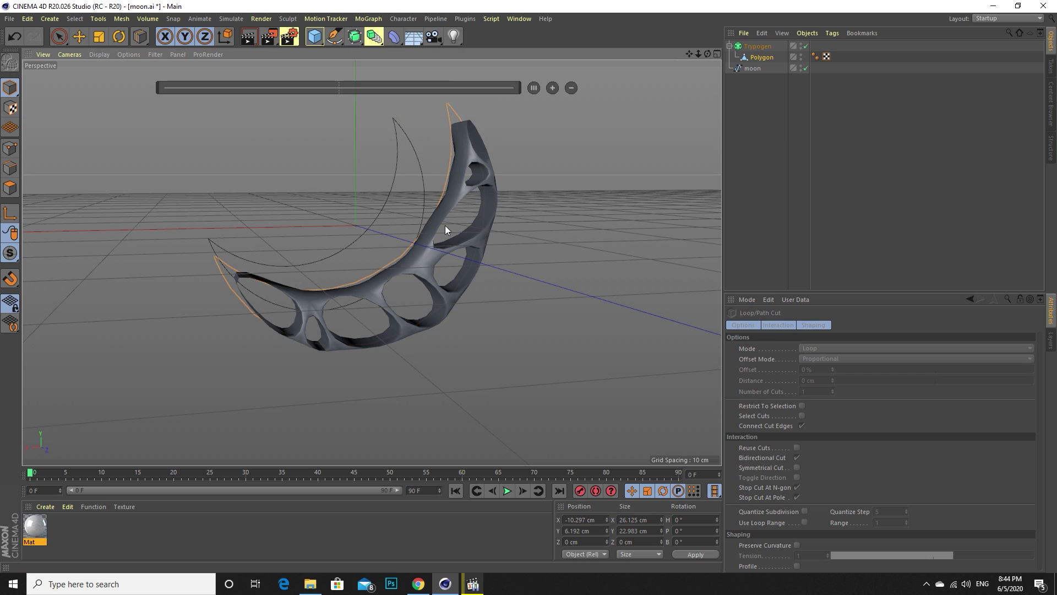
pyautogui.press('k')
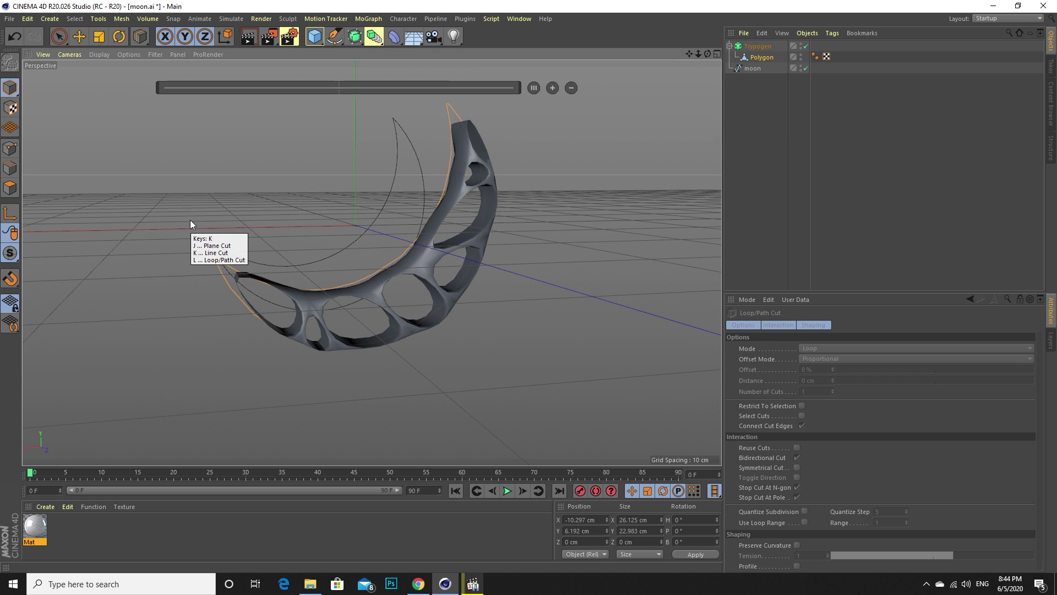
pyautogui.press('k')
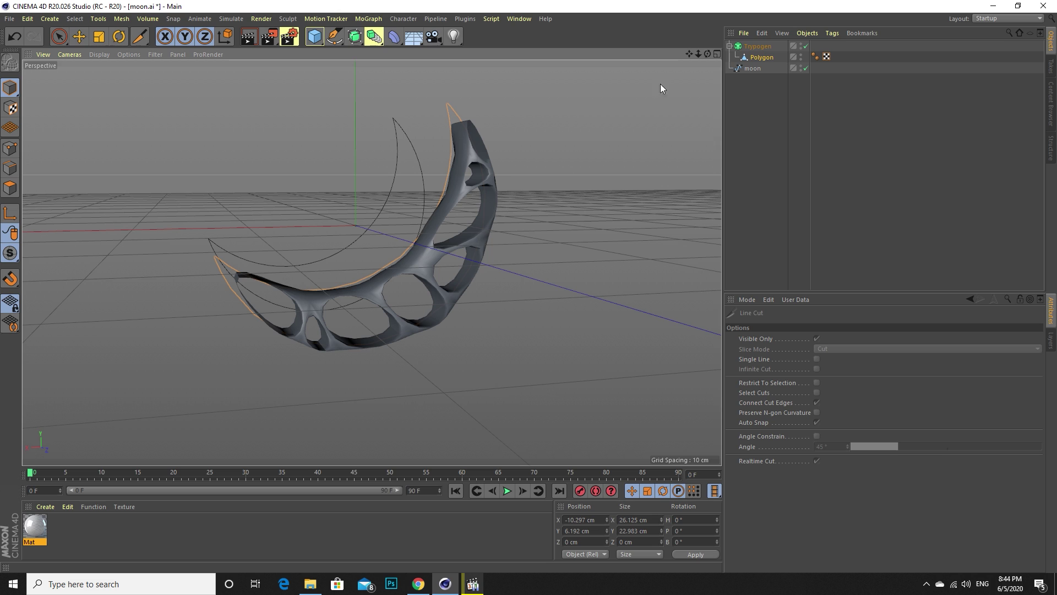
pyautogui.click(10, 148)
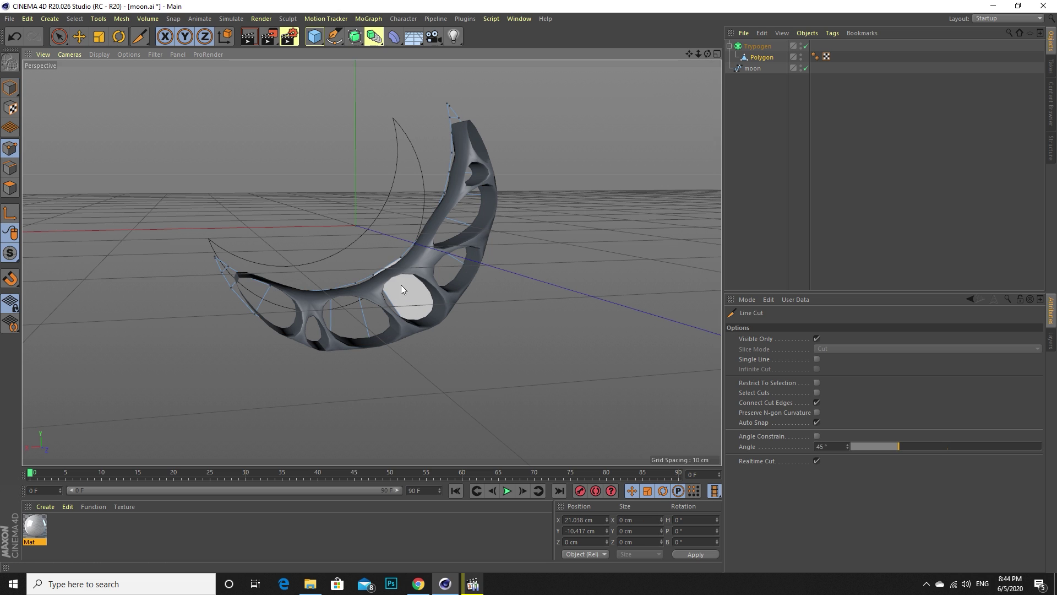
pyautogui.click(380, 250)
pyautogui.click(442, 337)
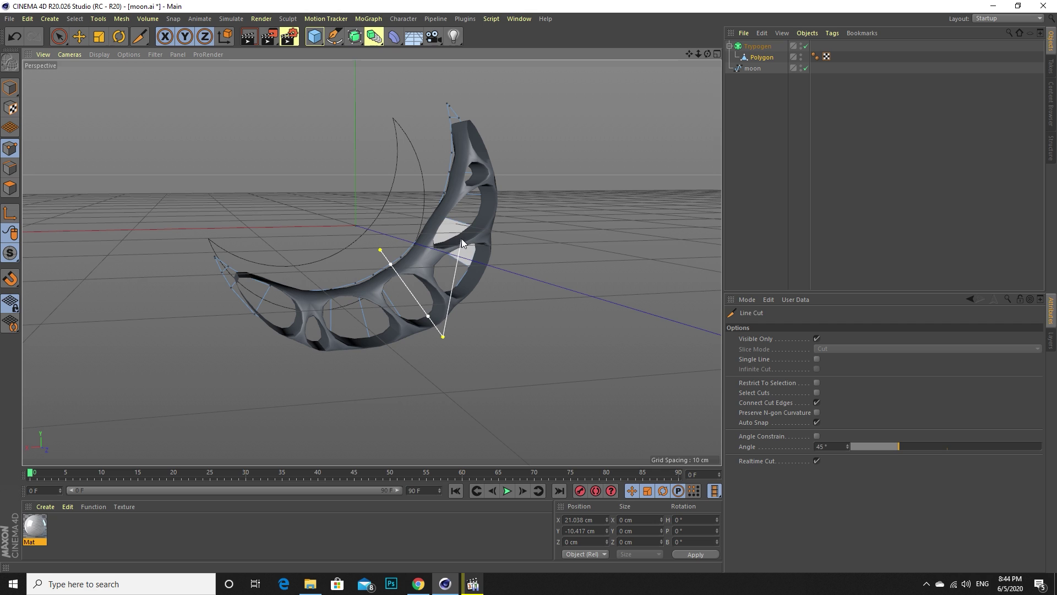
# Place several trial loop cuts on the moon mesh and undo each one.
pyautogui.press('k')
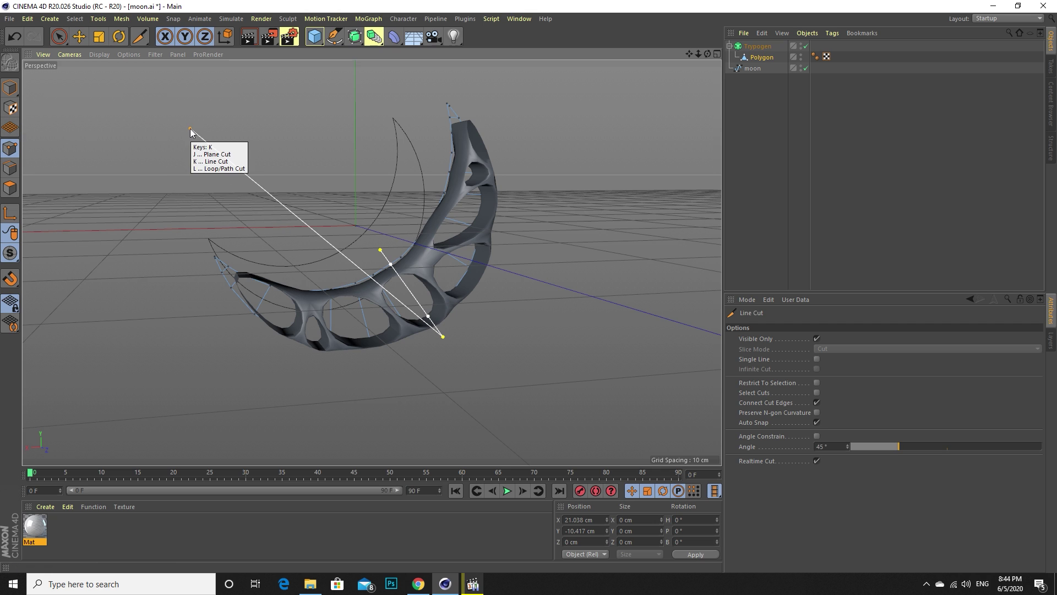
pyautogui.press('l')
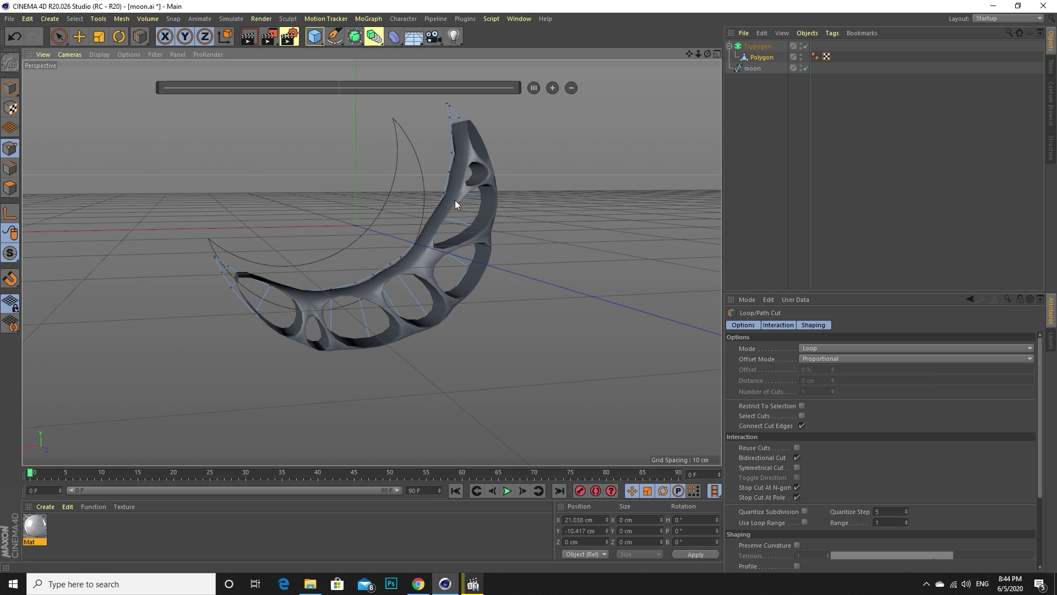
pyautogui.click(467, 149)
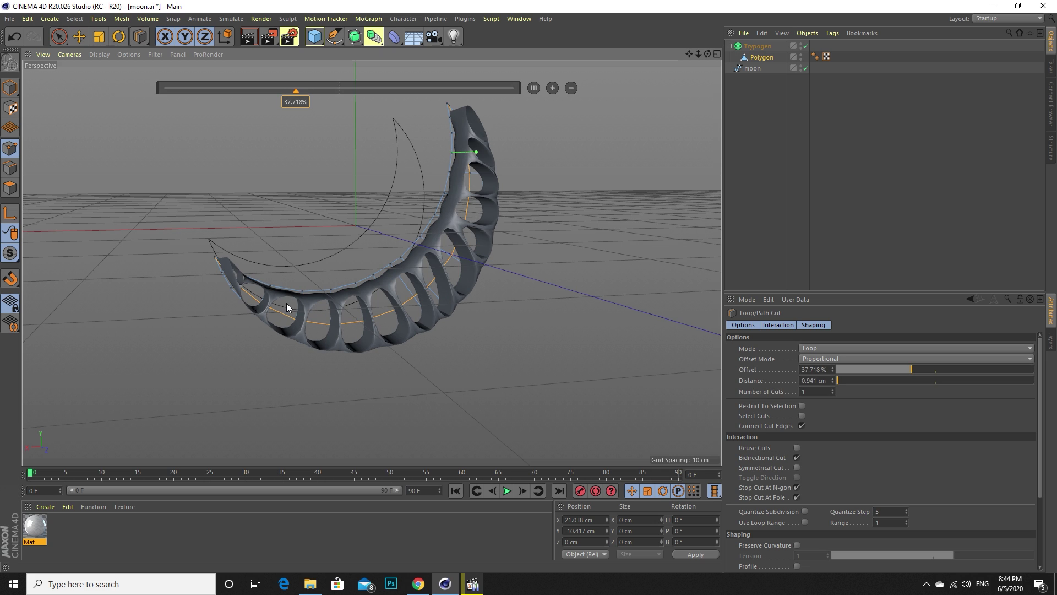
pyautogui.click(306, 307)
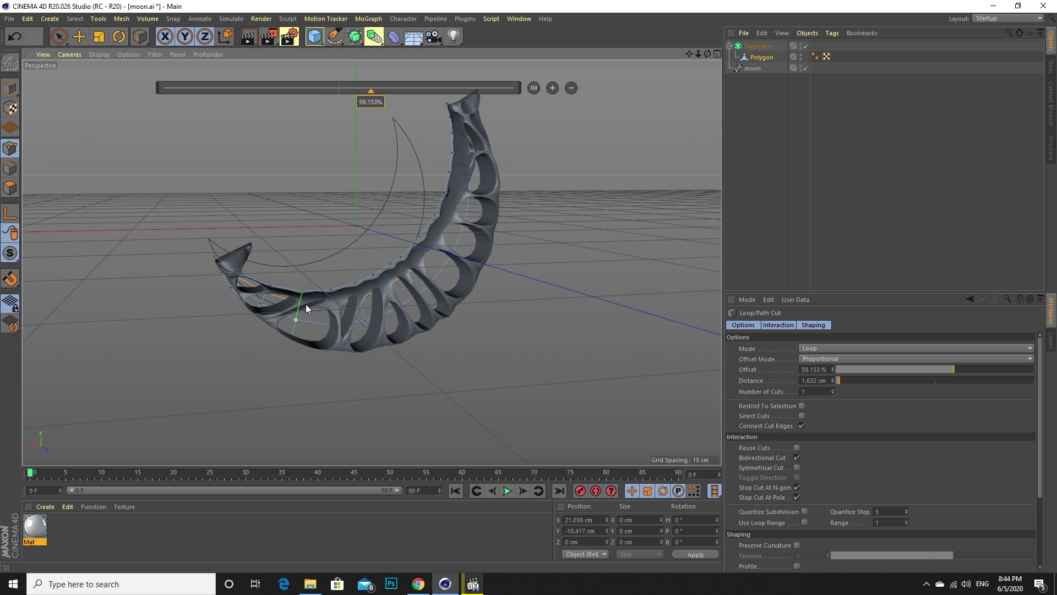
pyautogui.hotkey('ctrl', 'z')
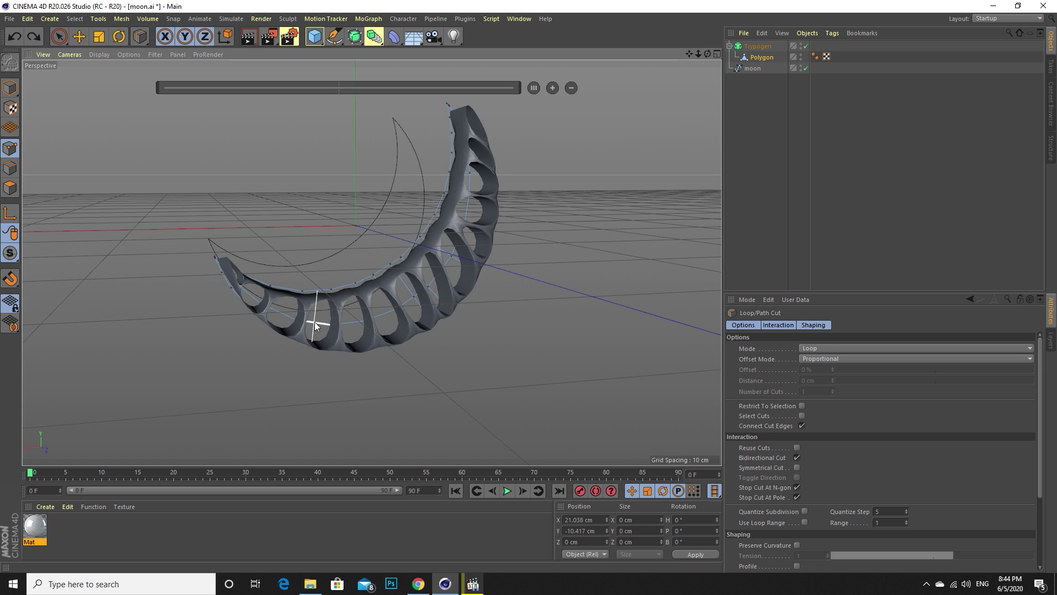
pyautogui.click(321, 319)
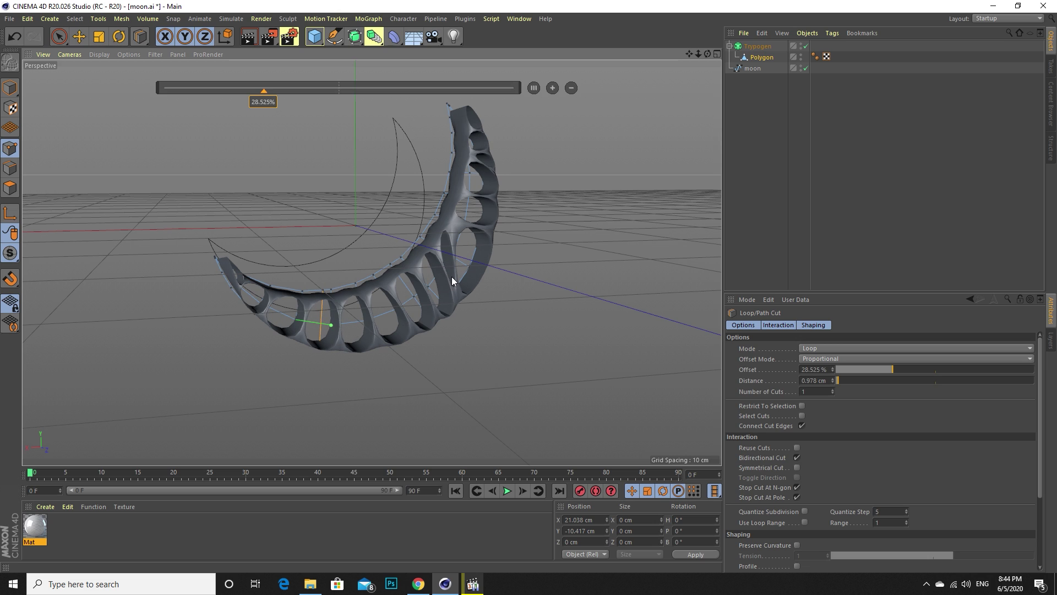
pyautogui.hotkey('ctrl', 'z')
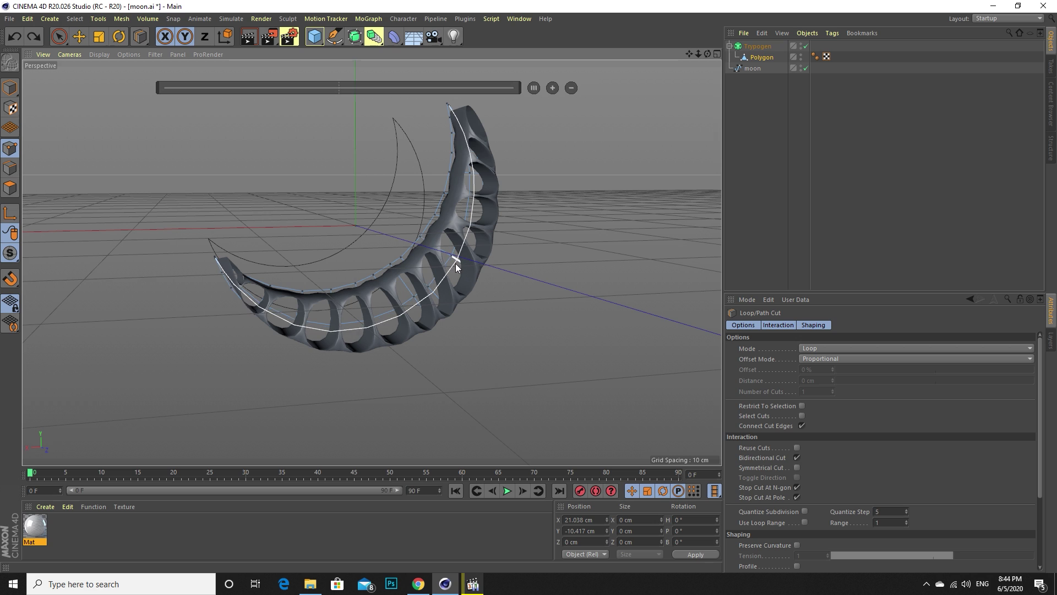
pyautogui.click(461, 263)
pyautogui.press('z')
pyautogui.hotkey('ctrl', 'z')
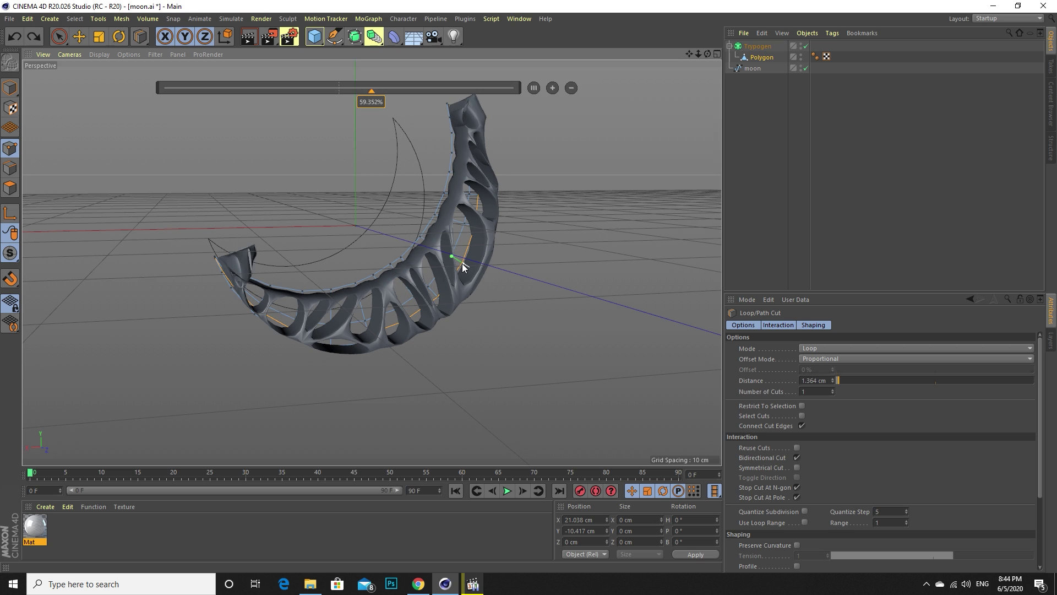
# Return to the Move tool, deselect everything, and switch off Trypogen.
pyautogui.click(80, 36)
pyautogui.click(825, 173)
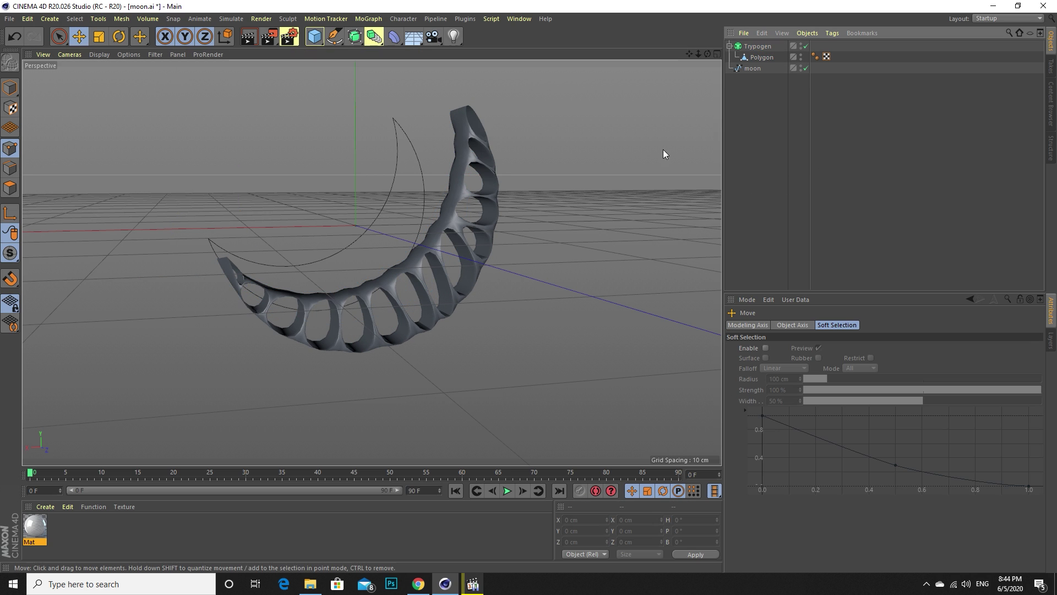
pyautogui.click(807, 46)
# In Edges mode on the Polygon, dissolve the edge near the moon's tip.
pyautogui.click(762, 58)
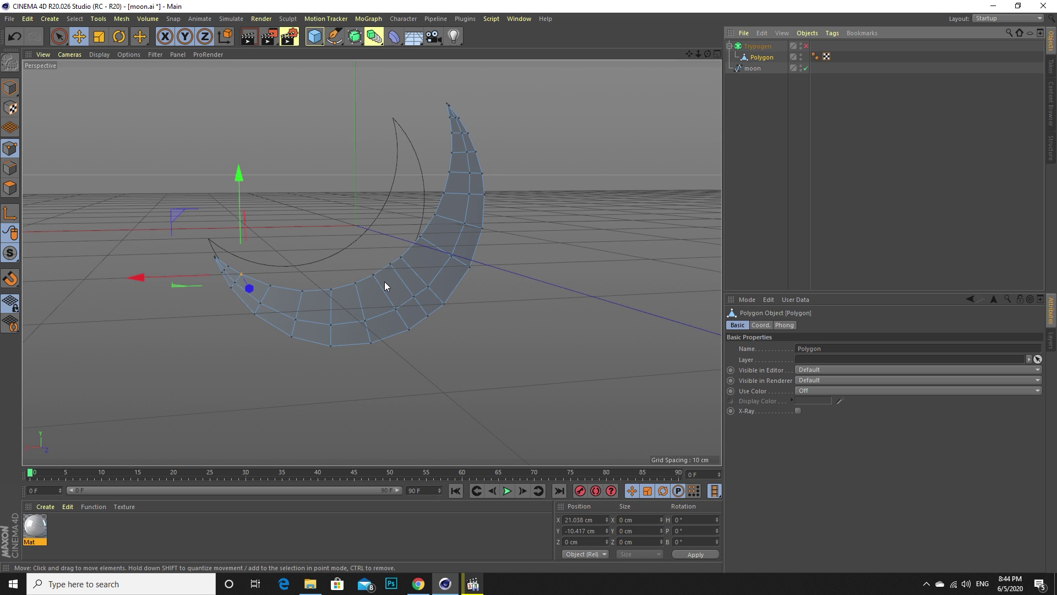
pyautogui.scroll(5, 239, 313)
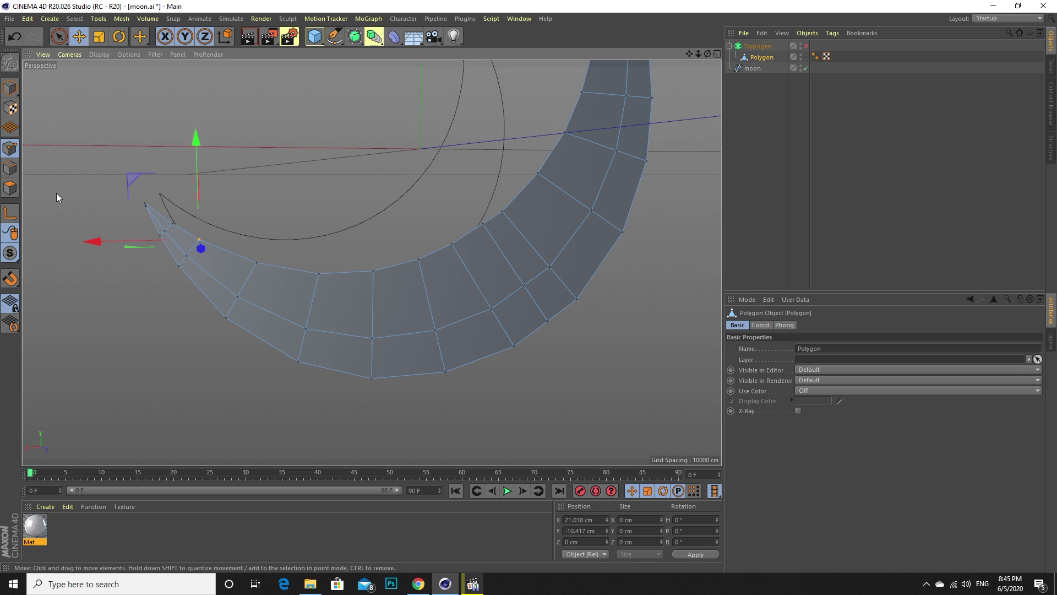
pyautogui.click(10, 168)
pyautogui.click(176, 241)
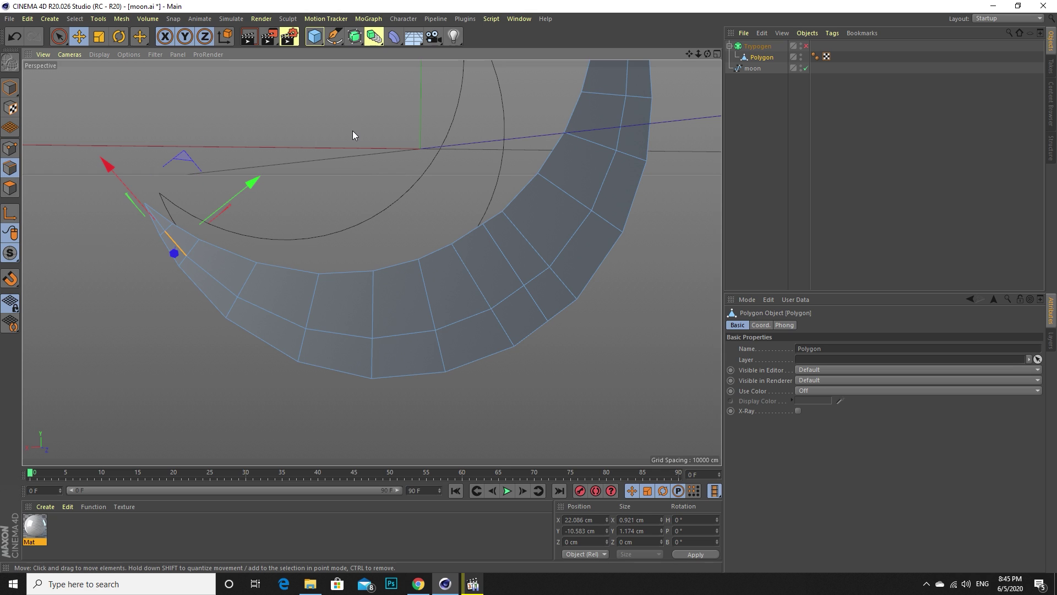
pyautogui.rightClick(353, 134)
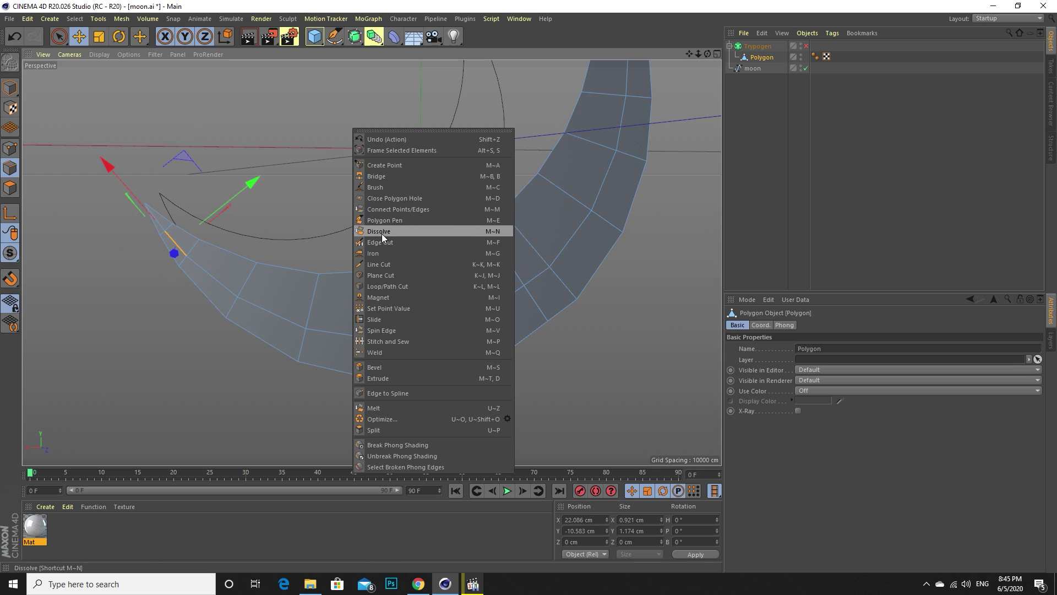
pyautogui.click(380, 231)
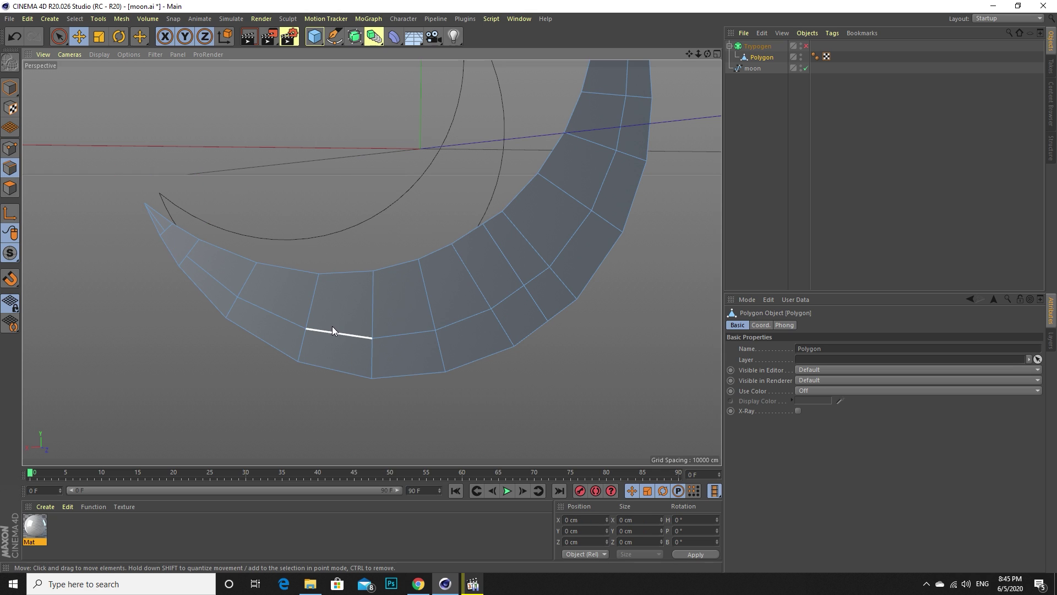
# Dissolve two more cross edges along the moon's bottom, then re-enable Trypogen.
pyautogui.click(332, 330)
pyautogui.click(309, 165)
pyautogui.rightClick(308, 164)
pyautogui.press('Escape')
pyautogui.click(336, 332)
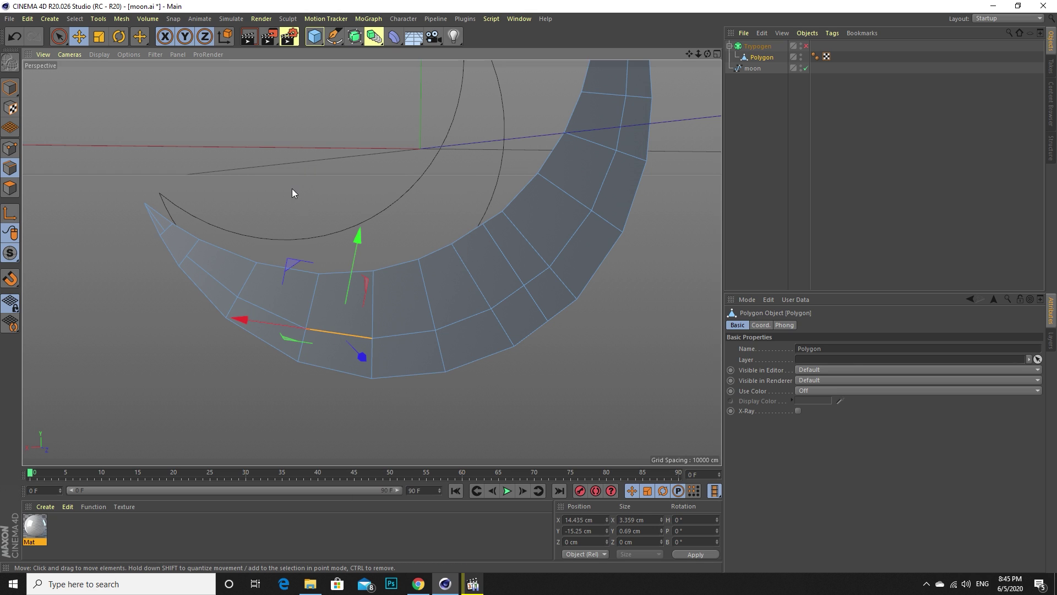
pyautogui.rightClick(292, 188)
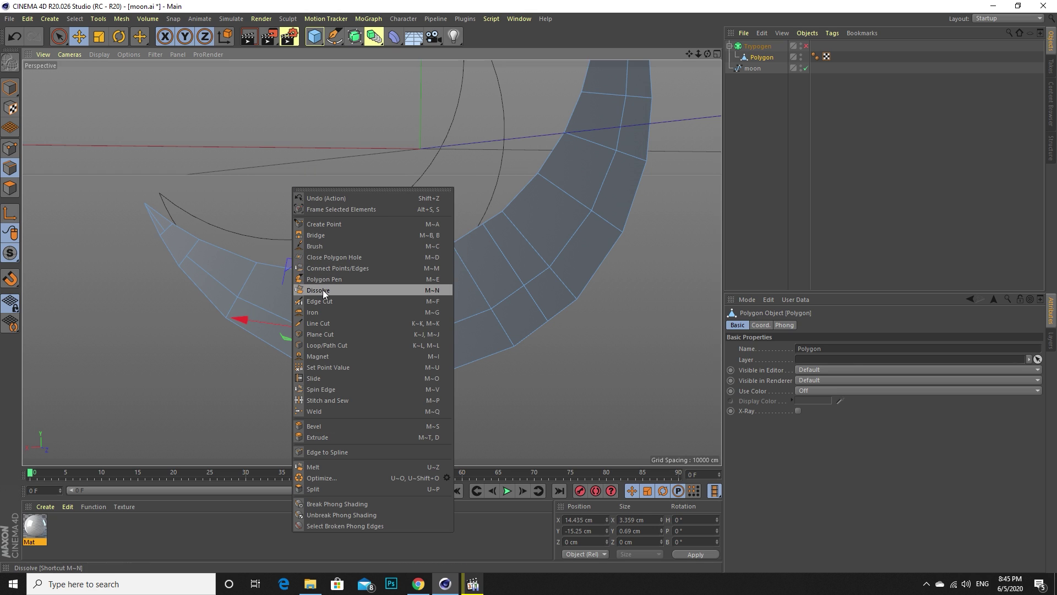
pyautogui.click(322, 290)
pyautogui.click(468, 318)
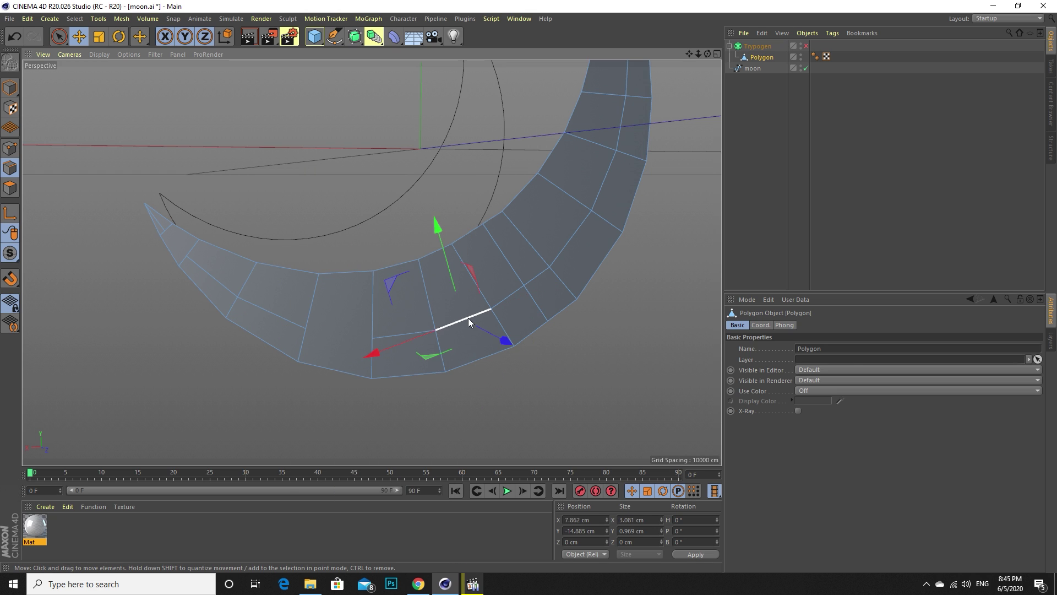
pyautogui.rightClick(306, 150)
pyautogui.click(337, 253)
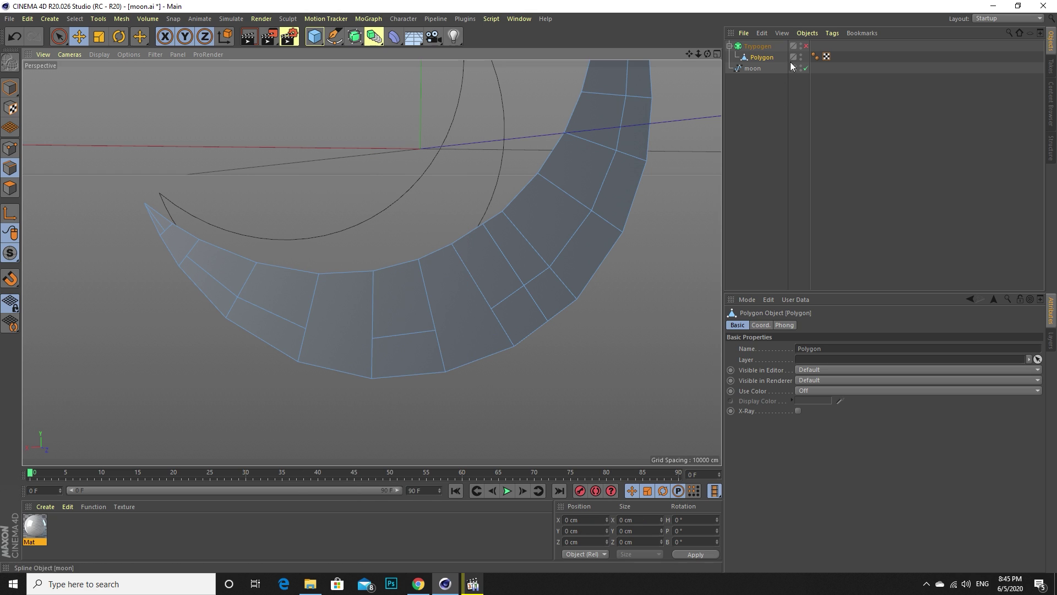
pyautogui.click(807, 46)
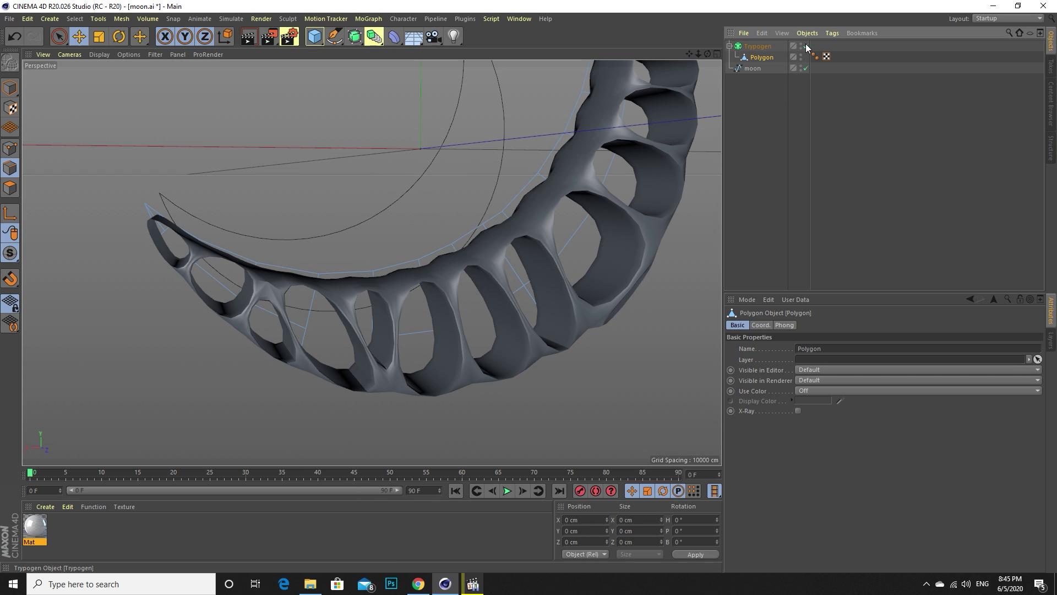
pyautogui.click(821, 169)
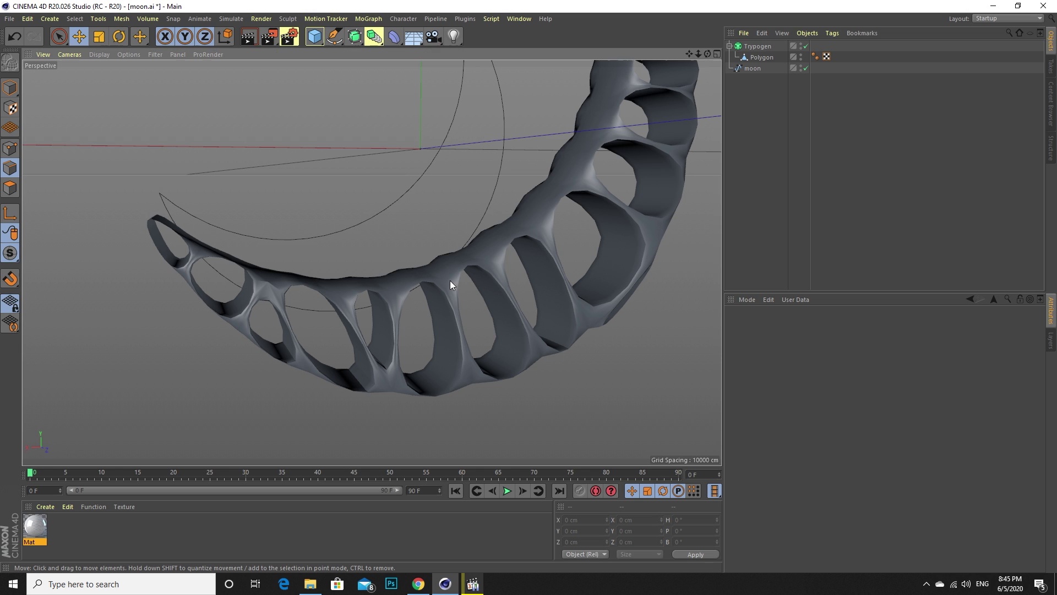
# Set Trypogen's Thickness to 0.7 cm and Depth to 0.11 cm.
pyautogui.press('h')
pyautogui.click(757, 47)
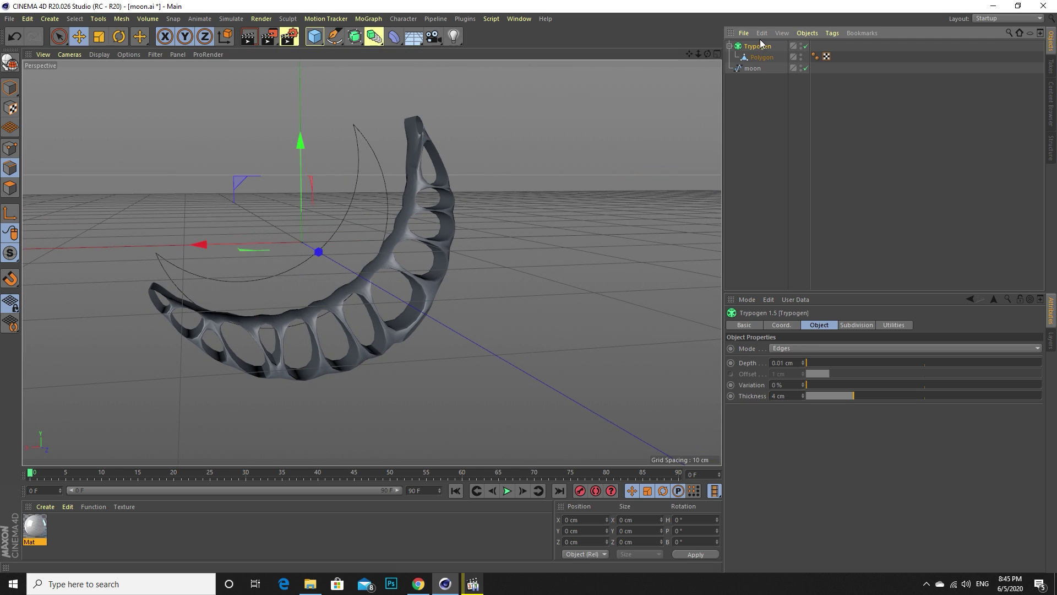
pyautogui.moveTo(843, 399); pyautogui.dragTo(809, 404)
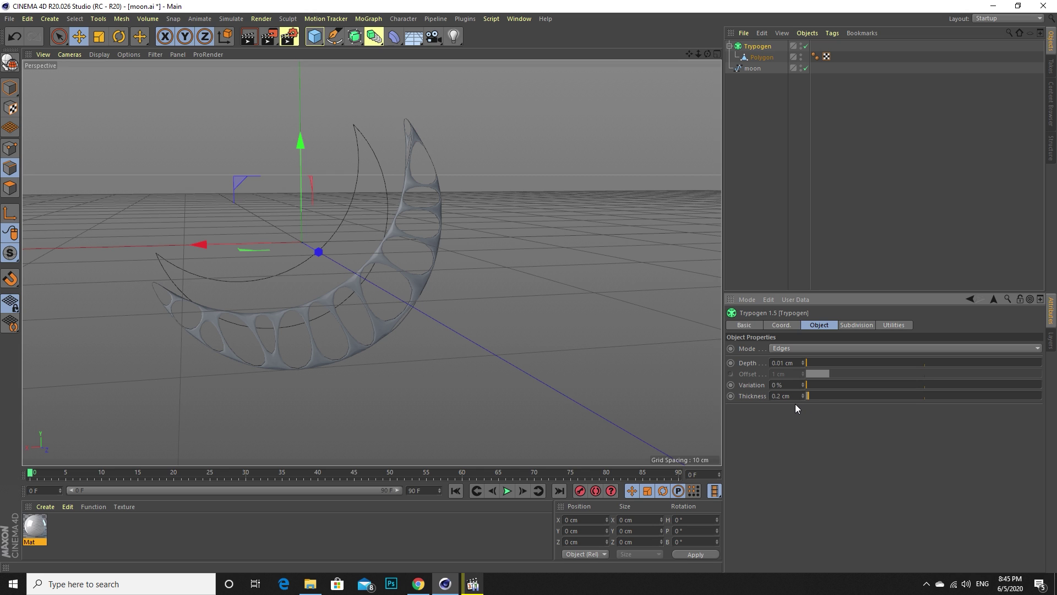
pyautogui.keyDown('alt'); pyautogui.moveTo(438, 327); pyautogui.dragTo(457, 259); pyautogui.keyUp('alt')
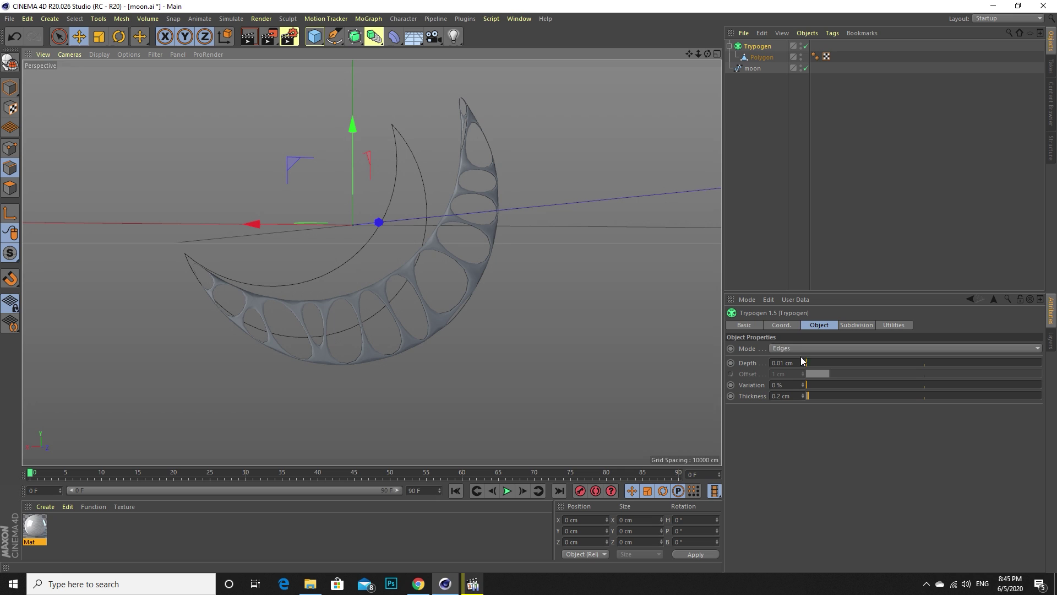
pyautogui.moveTo(802, 361)
pyautogui.mouseDown()
pyautogui.moveTo(833, 362)
pyautogui.moveTo(801, 369)
pyautogui.mouseUp()
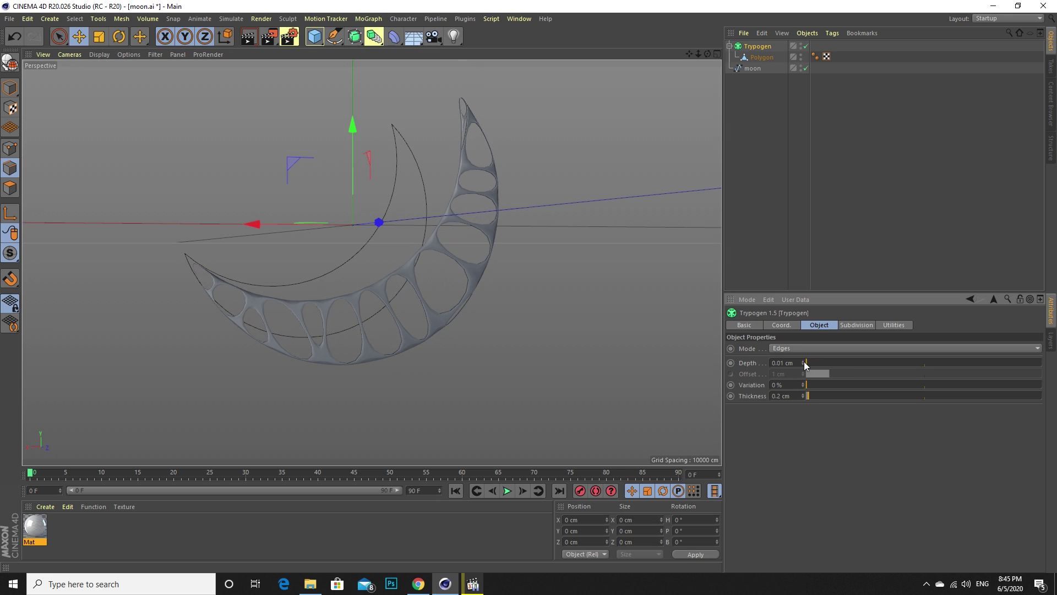
pyautogui.click(804, 361)
pyautogui.moveTo(818, 396)
pyautogui.mouseDown()
pyautogui.moveTo(916, 401)
pyautogui.moveTo(814, 397)
pyautogui.mouseUp()
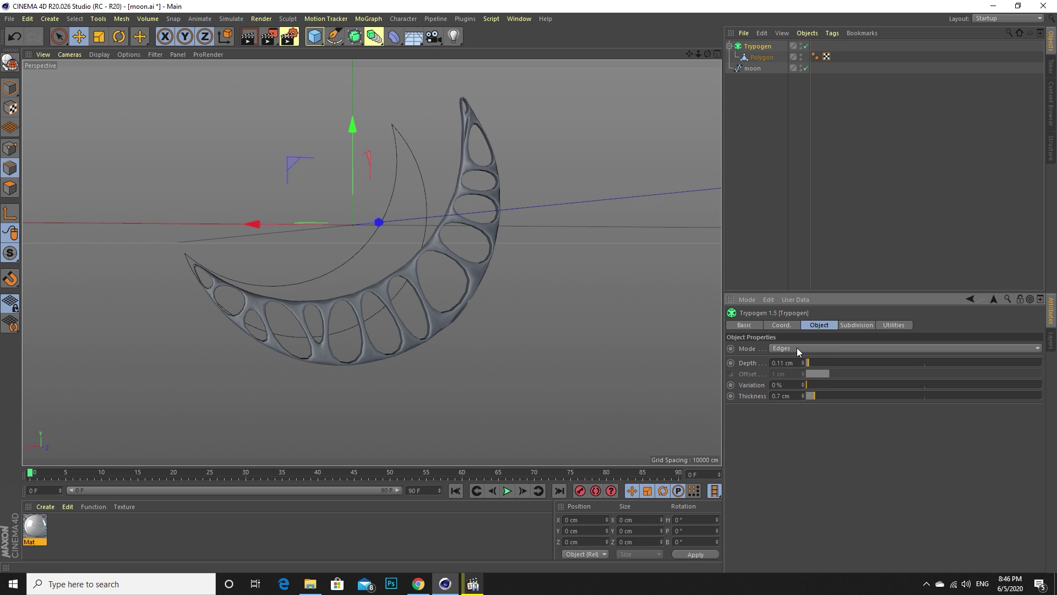
# Compare against the reference video, then select the moon spline.
pyautogui.click(473, 583)
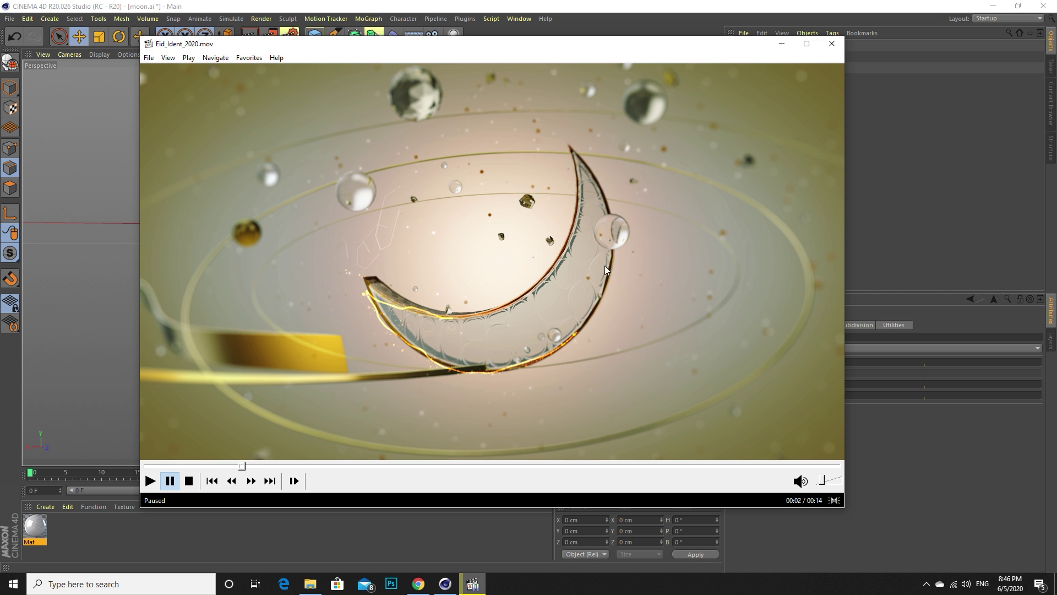
pyautogui.click(781, 43)
pyautogui.click(752, 69)
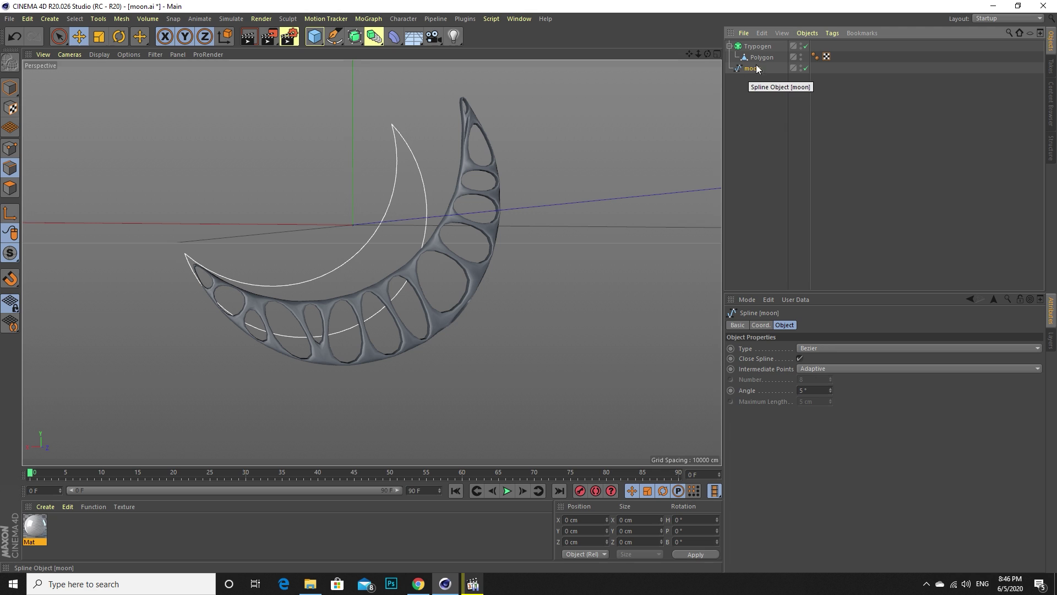
# Add a Rectangle spline and a Sweep generator.
pyautogui.click(333, 38)
pyautogui.click(441, 129)
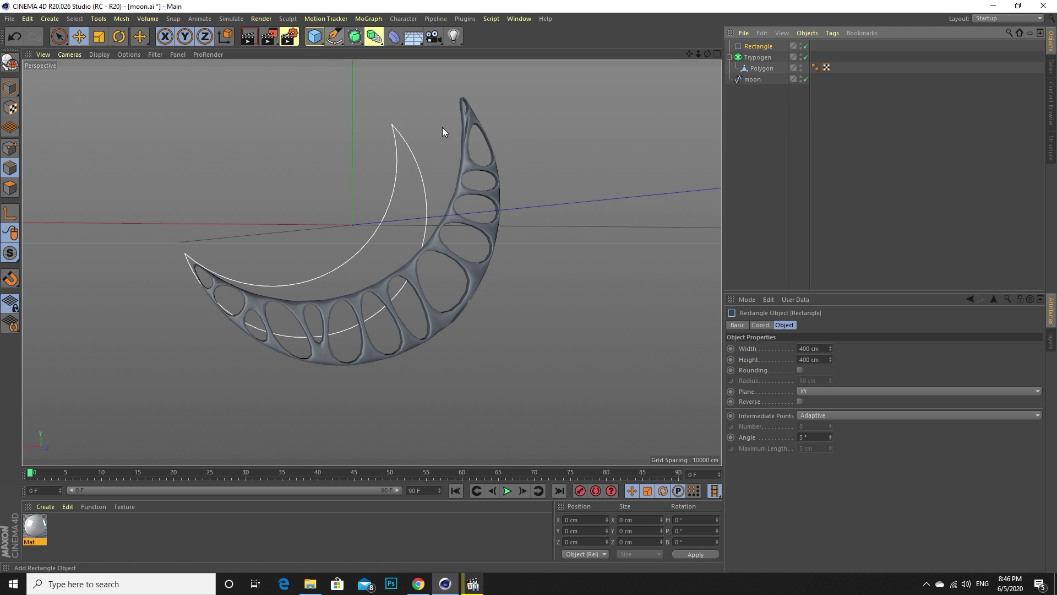
pyautogui.click(354, 36)
pyautogui.click(388, 91)
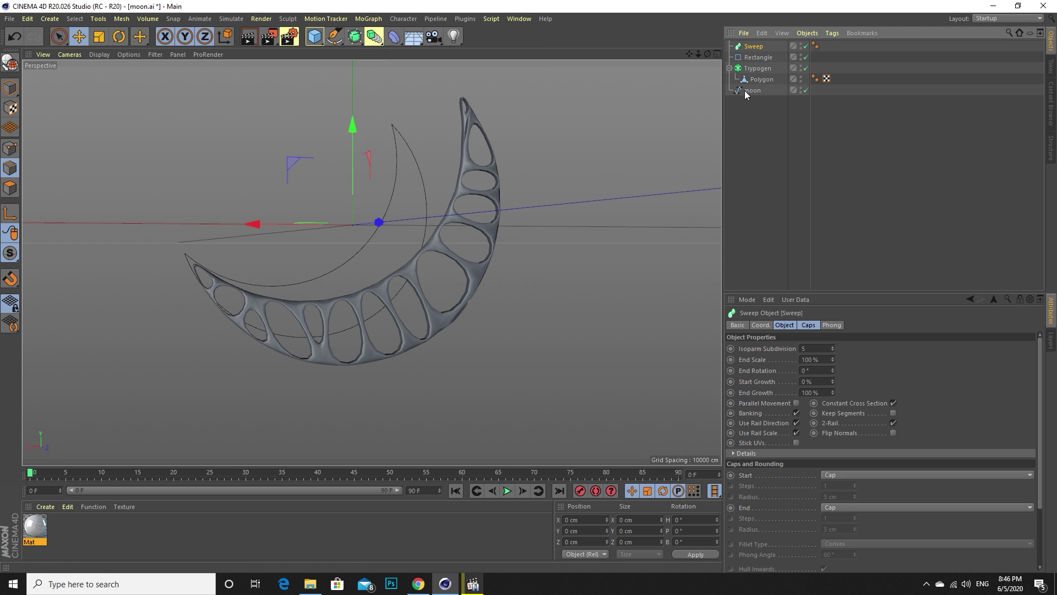
# Place the Rectangle and moon splines inside the Sweep.
pyautogui.moveTo(750, 90); pyautogui.dragTo(753, 65)
pyautogui.click(753, 60)
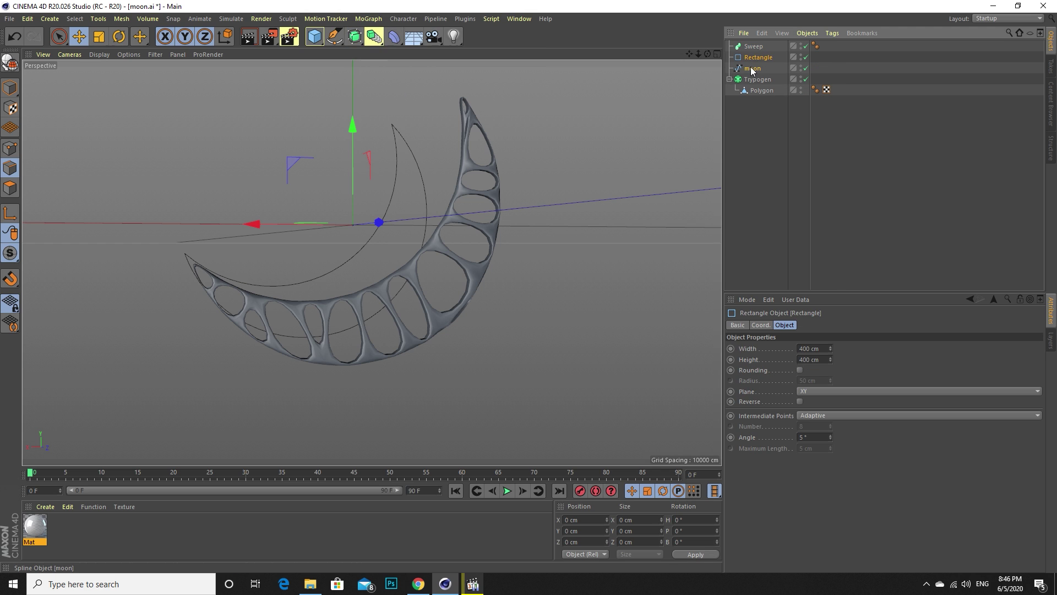
pyautogui.keyDown('ctrl'); pyautogui.click(752, 69); pyautogui.keyUp('ctrl')
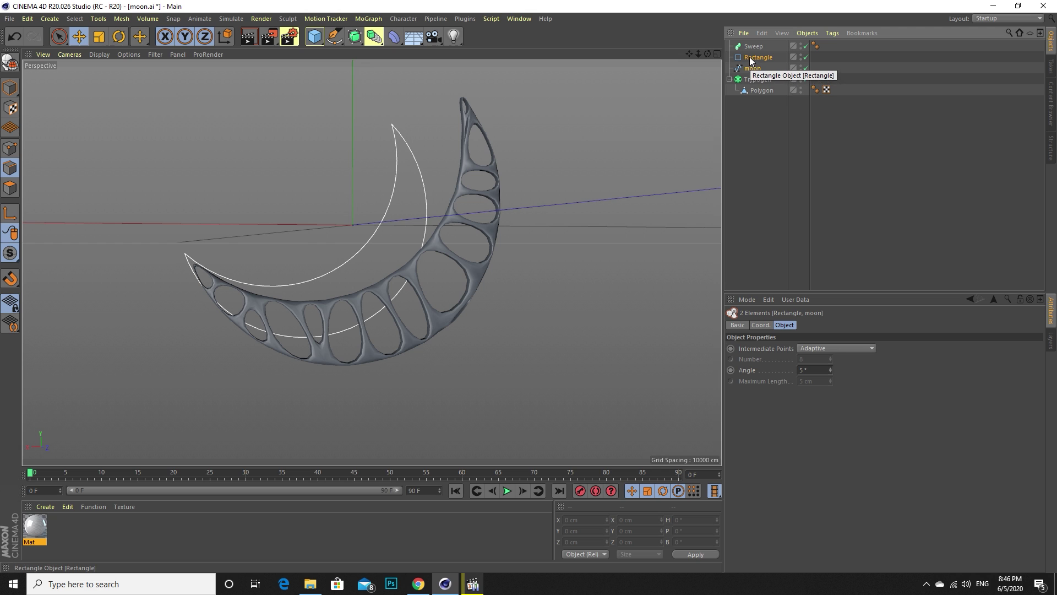
pyautogui.moveTo(753, 68)
pyautogui.mouseDown()
pyautogui.moveTo(753, 48)
pyautogui.moveTo(757, 58)
pyautogui.mouseUp()
pyautogui.click(778, 108)
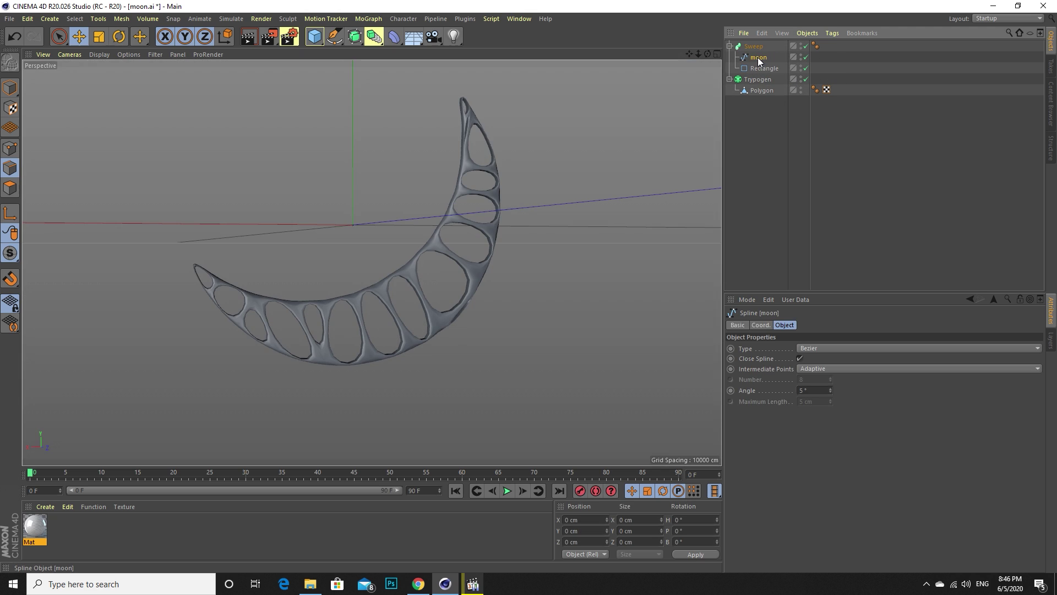
pyautogui.click(758, 67)
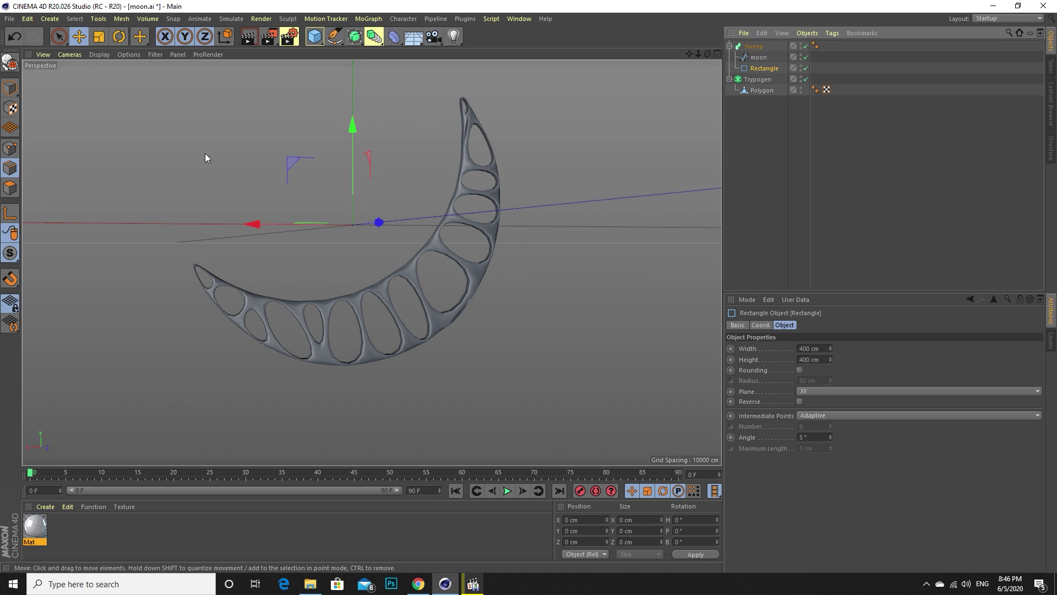
# Scale the Rectangle profile down to a thin 0.274 cm rim, first under Sweep.
pyautogui.press('t')
pyautogui.moveTo(415, 171); pyautogui.dragTo(102, 219)
pyautogui.moveTo(768, 68); pyautogui.dragTo(758, 51)
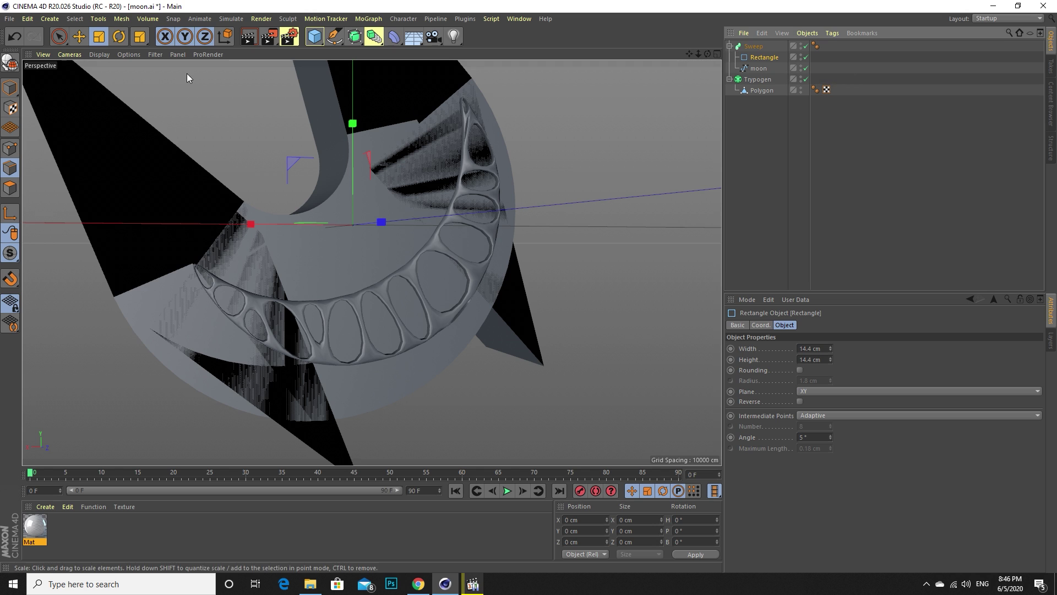
pyautogui.moveTo(298, 60); pyautogui.dragTo(107, 193)
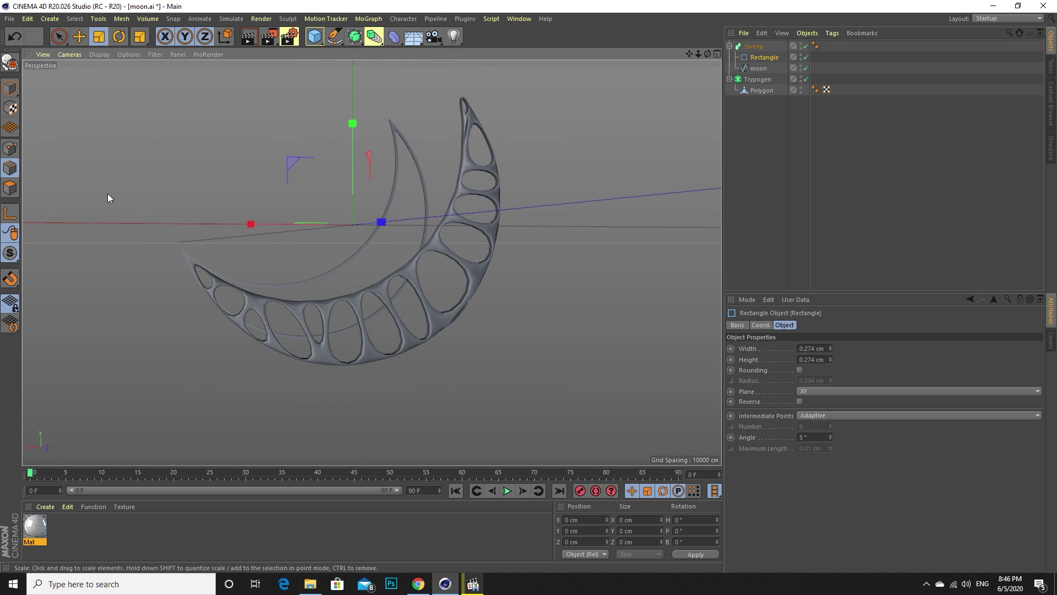
# Shift the Sweep along its depth axis to line up with the perforated moon.
pyautogui.click(79, 36)
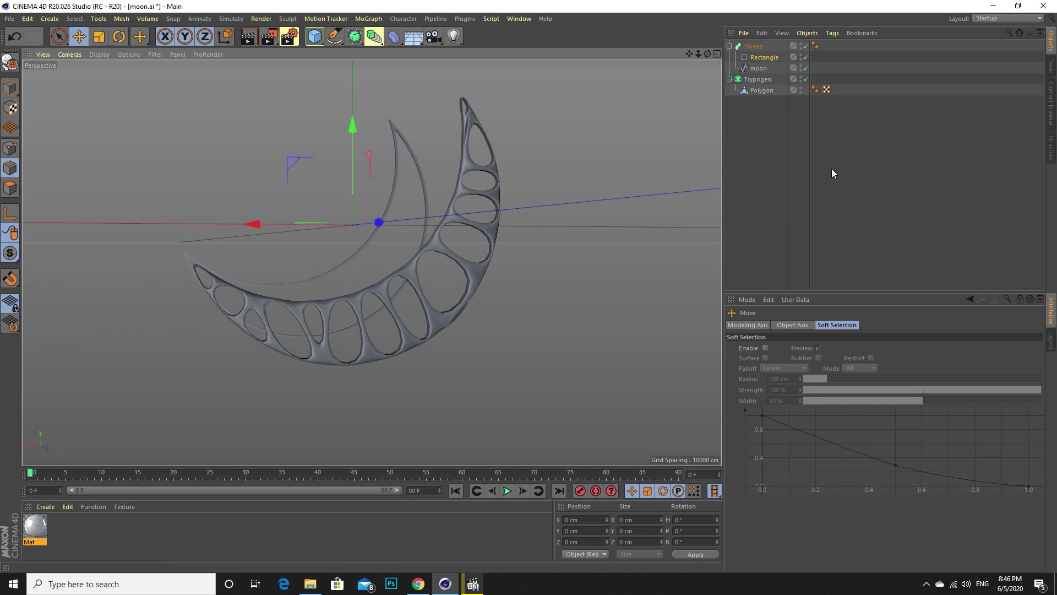
pyautogui.click(831, 169)
pyautogui.click(753, 46)
pyautogui.moveTo(377, 221); pyautogui.dragTo(461, 223)
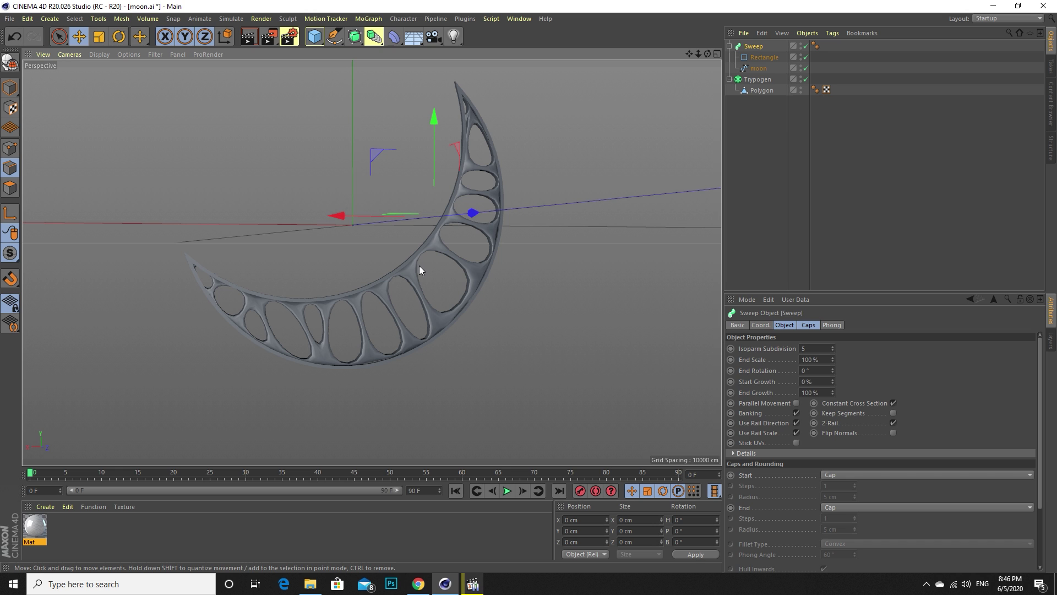
pyautogui.keyDown('alt'); pyautogui.moveTo(353, 214); pyautogui.dragTo(395, 227); pyautogui.keyUp('alt')
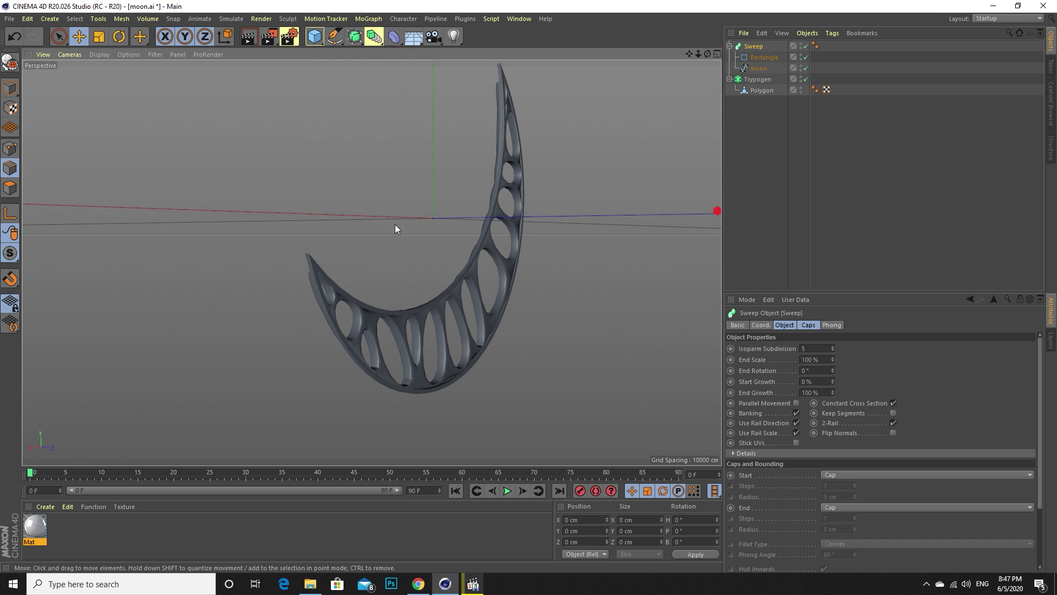
# In the four-view layout, push the Sweep about 1.458 cm back in the Top view.
pyautogui.middleClick(511, 203)
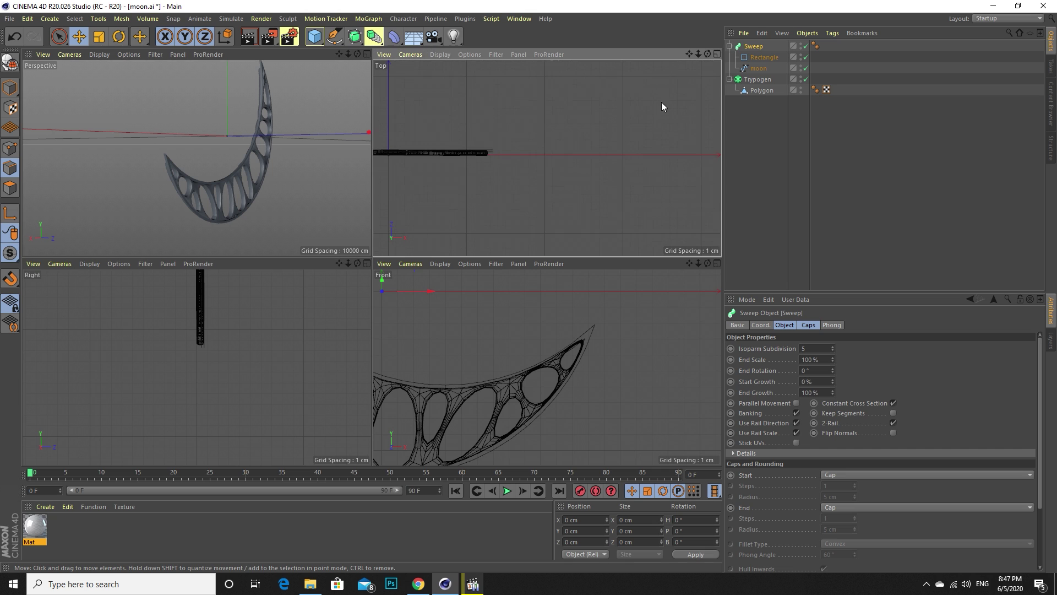
pyautogui.click(757, 71)
pyautogui.keyDown('alt'); pyautogui.moveTo(471, 178); pyautogui.dragTo(523, 184, button='middle'); pyautogui.keyUp('alt')
pyautogui.scroll(-3, 618, 182)
pyautogui.click(751, 48)
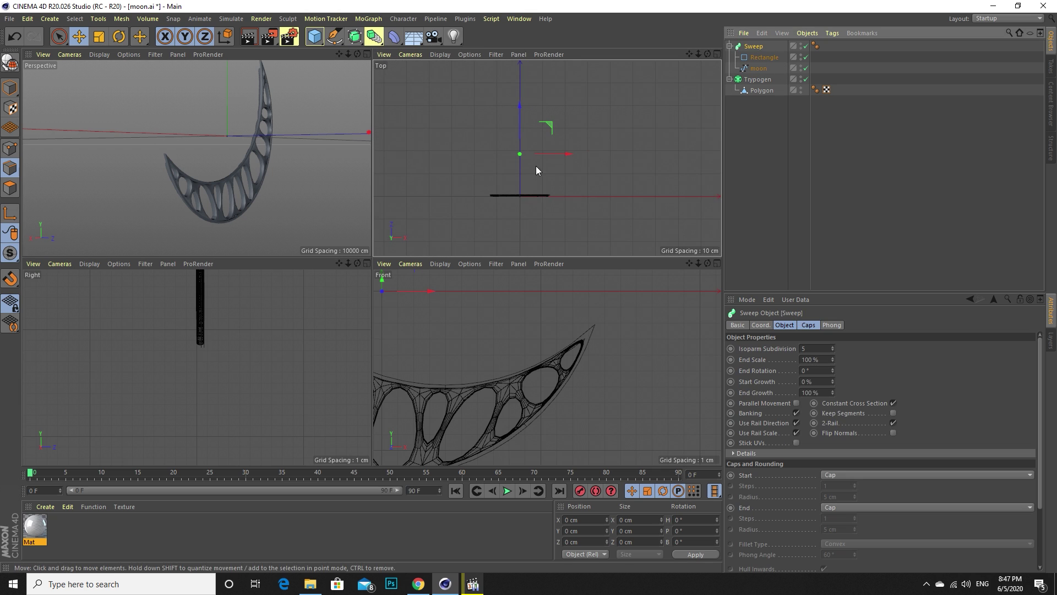
pyautogui.moveTo(523, 140); pyautogui.dragTo(524, 143)
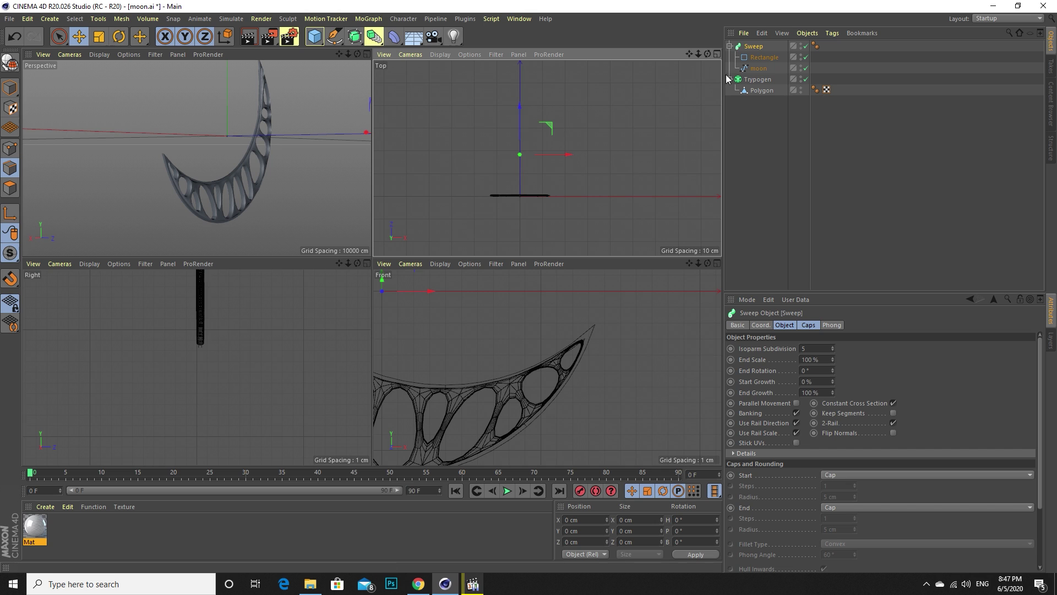
# Set the Rectangle profile's Height to 4.274 cm and inspect the deeper rim.
pyautogui.click(762, 59)
pyautogui.moveTo(830, 347)
pyautogui.mouseDown()
pyautogui.moveTo(858, 348)
pyautogui.moveTo(830, 357)
pyautogui.mouseUp()
pyautogui.hotkey('ctrl', 'z')
pyautogui.middleClick(269, 215)
pyautogui.keyDown('alt'); pyautogui.moveTo(371, 262); pyautogui.dragTo(324, 164); pyautogui.keyUp('alt')
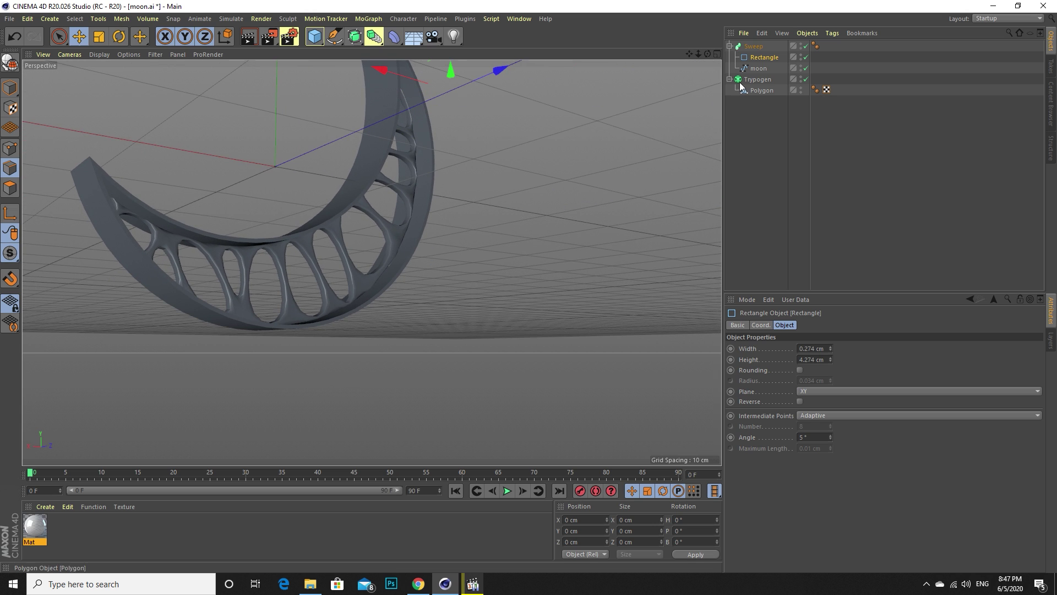
# Move the perforated moon along its depth axis to centre it inside the rim.
pyautogui.click(416, 225)
pyautogui.click(10, 87)
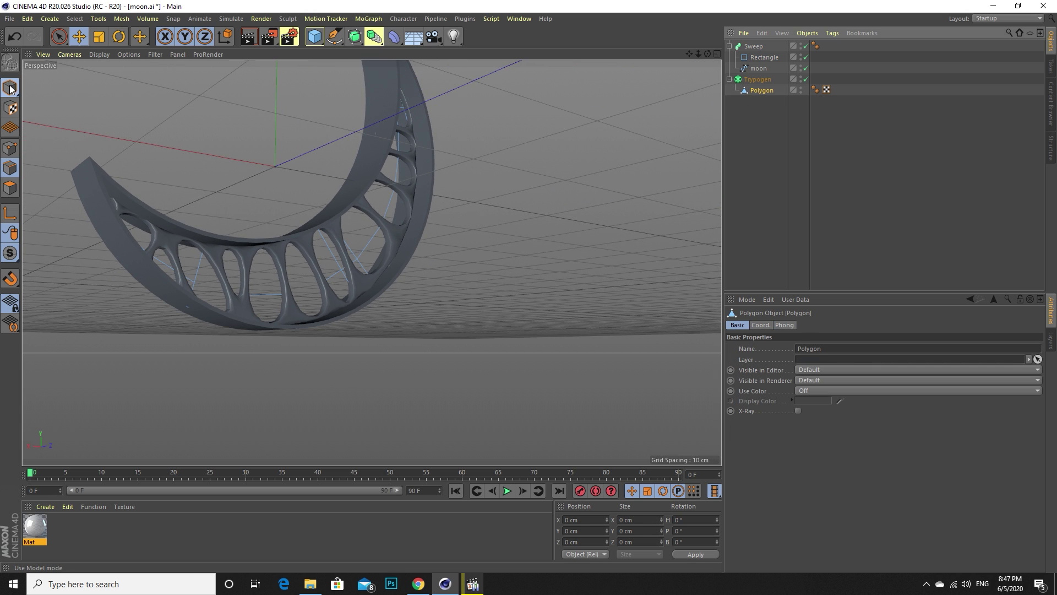
pyautogui.moveTo(412, 104); pyautogui.dragTo(427, 99)
pyautogui.click(814, 196)
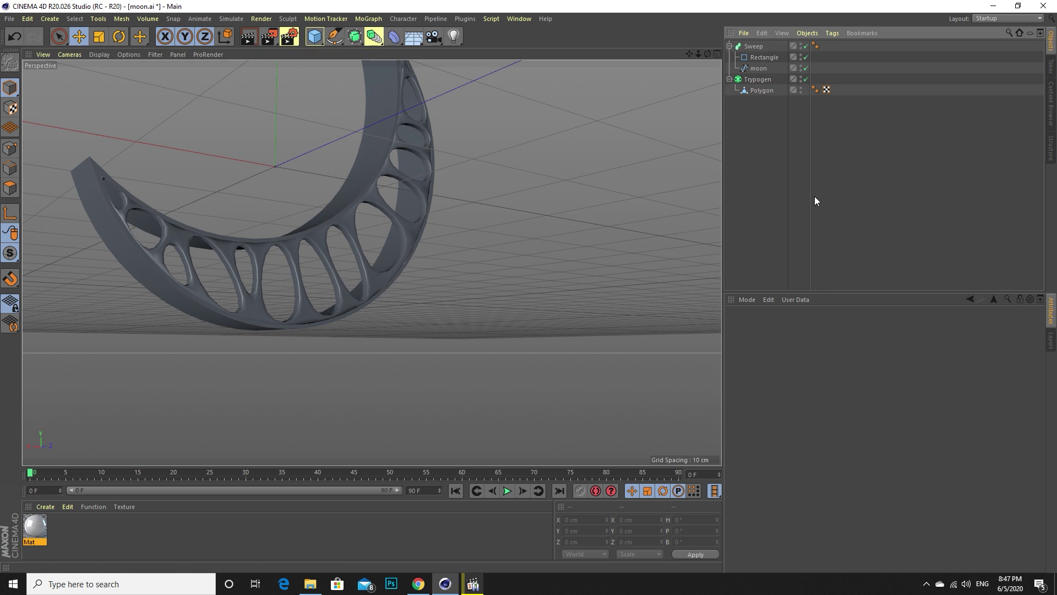
pyautogui.scroll(-3, 291, 203)
pyautogui.keyDown('alt'); pyautogui.moveTo(290, 203); pyautogui.dragTo(325, 257); pyautogui.keyUp('alt')
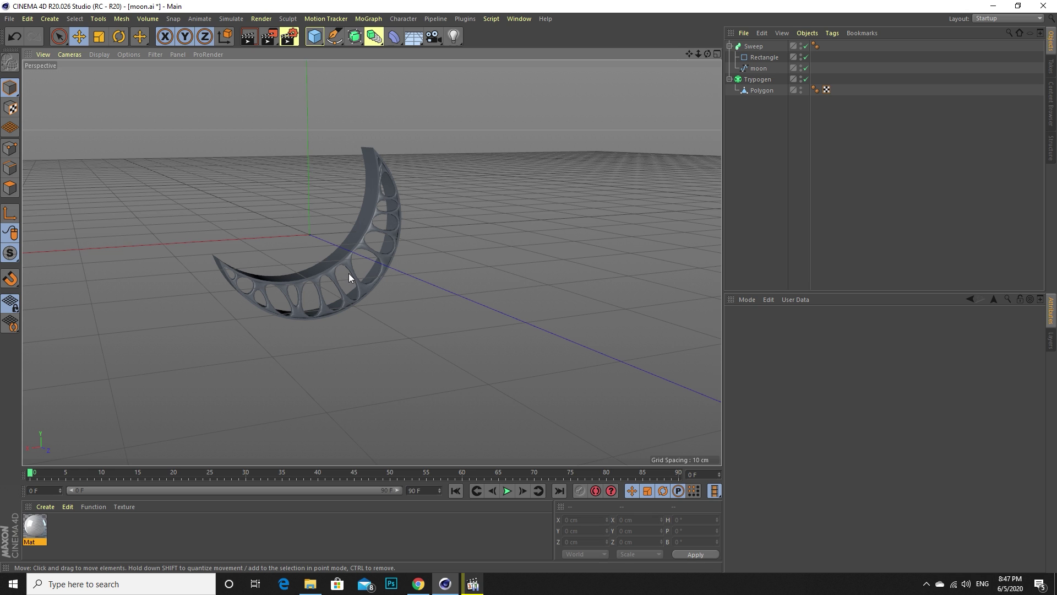
pyautogui.keyDown('alt'); pyautogui.moveTo(326, 264); pyautogui.dragTo(388, 232); pyautogui.keyUp('alt')
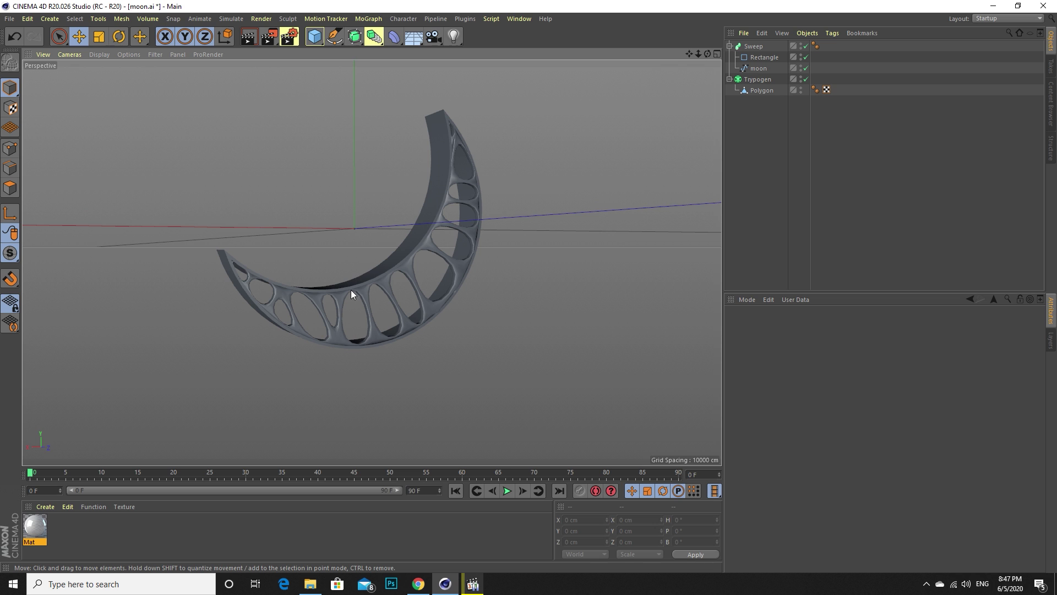
pyautogui.keyDown('alt'); pyautogui.moveTo(351, 290); pyautogui.dragTo(433, 212); pyautogui.keyUp('alt')
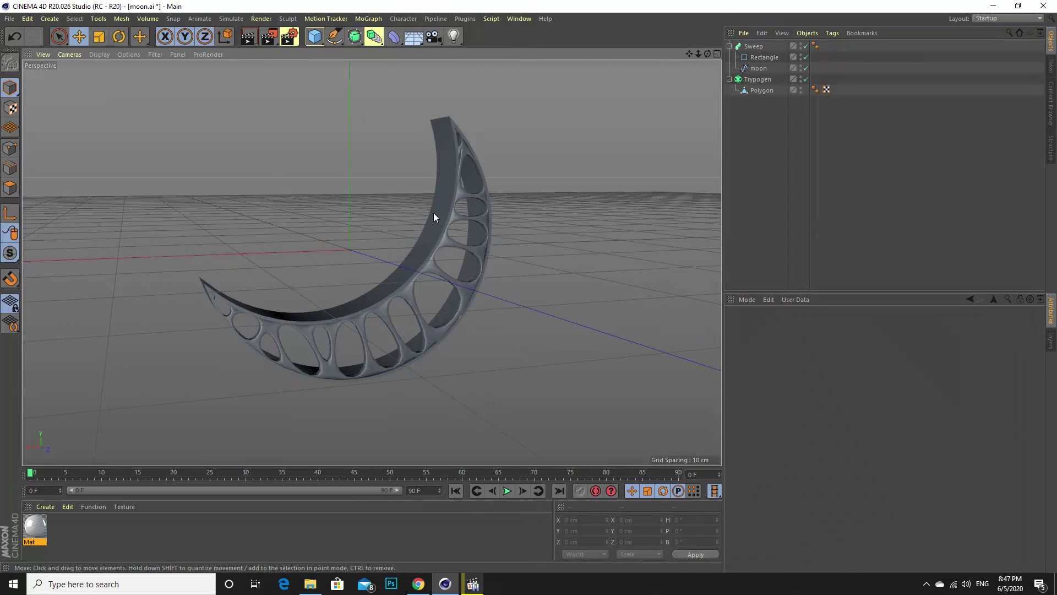
# Round the Rectangle profile's corners with a 0.137 cm radius and render a preview.
pyautogui.click(432, 213)
pyautogui.click(758, 58)
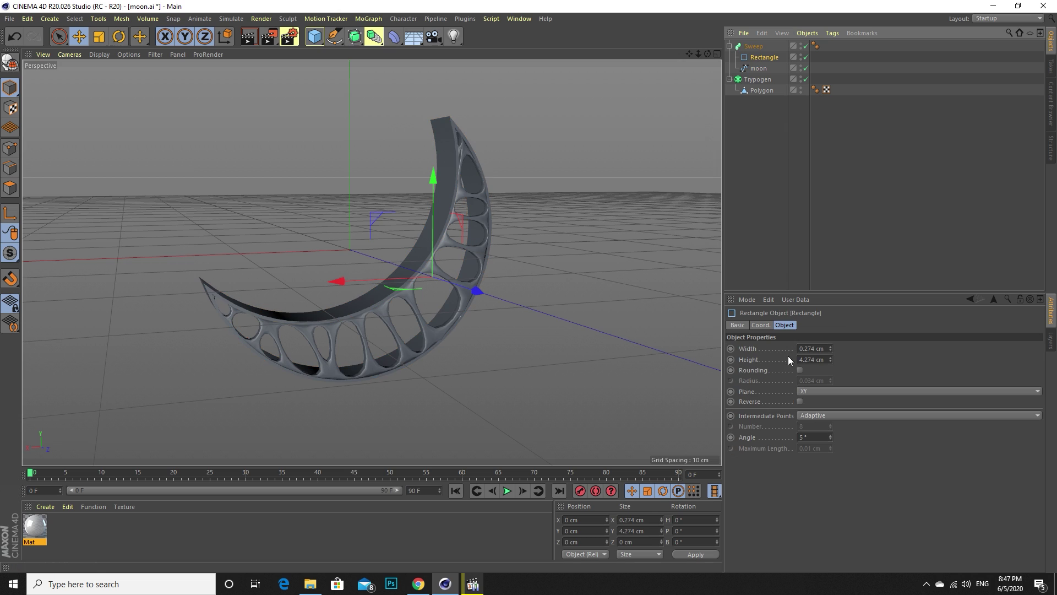
pyautogui.click(801, 371)
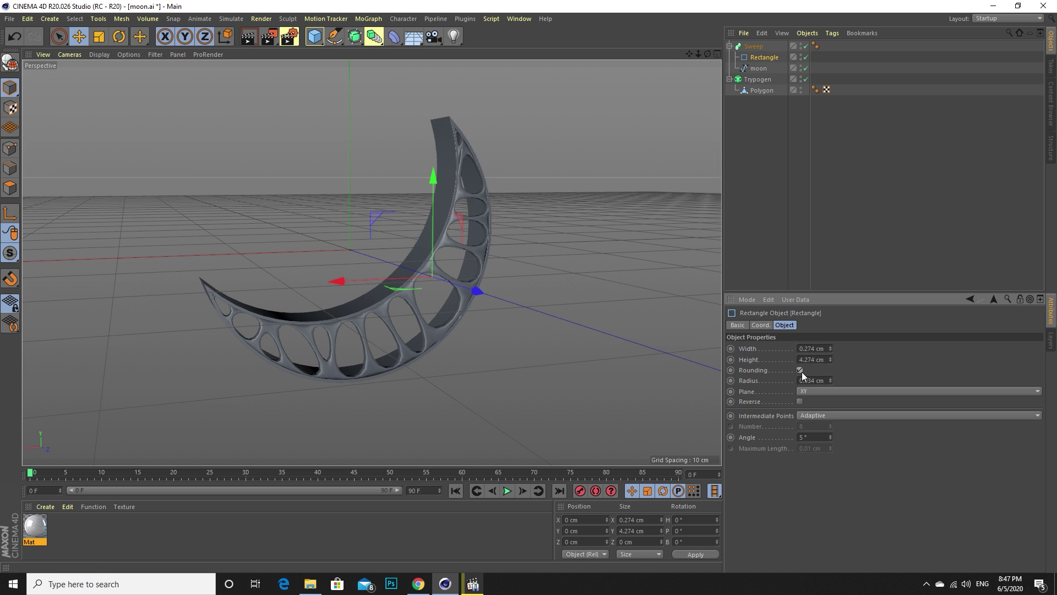
pyautogui.moveTo(829, 379); pyautogui.dragTo(829, 360)
pyautogui.click(827, 251)
pyautogui.click(245, 42)
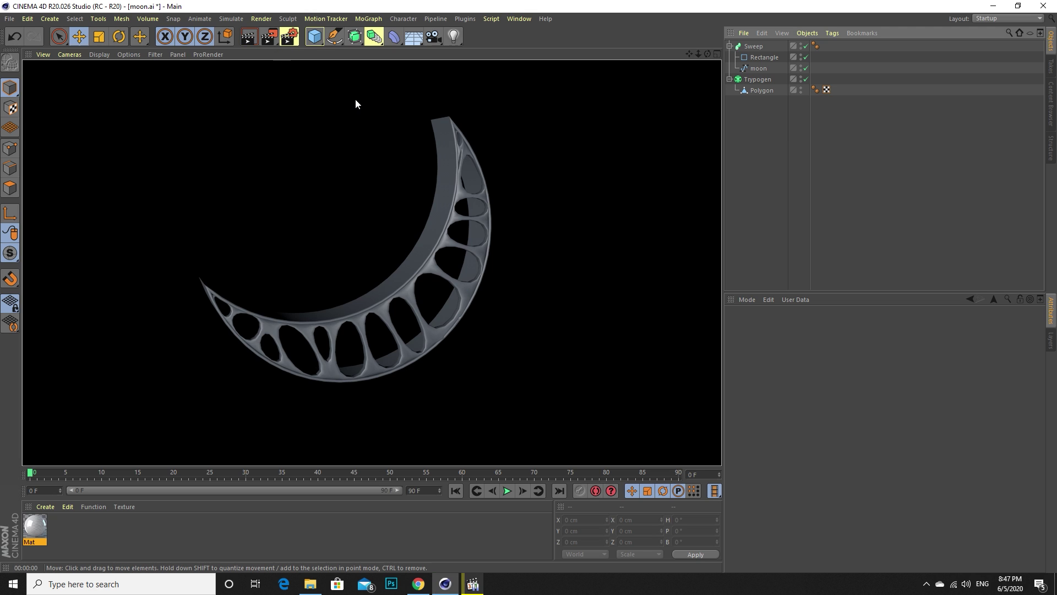
# Raise Trypogen's Subdivision Editor Smooth from 2 to 3, then deselect.
pyautogui.click(464, 273)
pyautogui.click(459, 315)
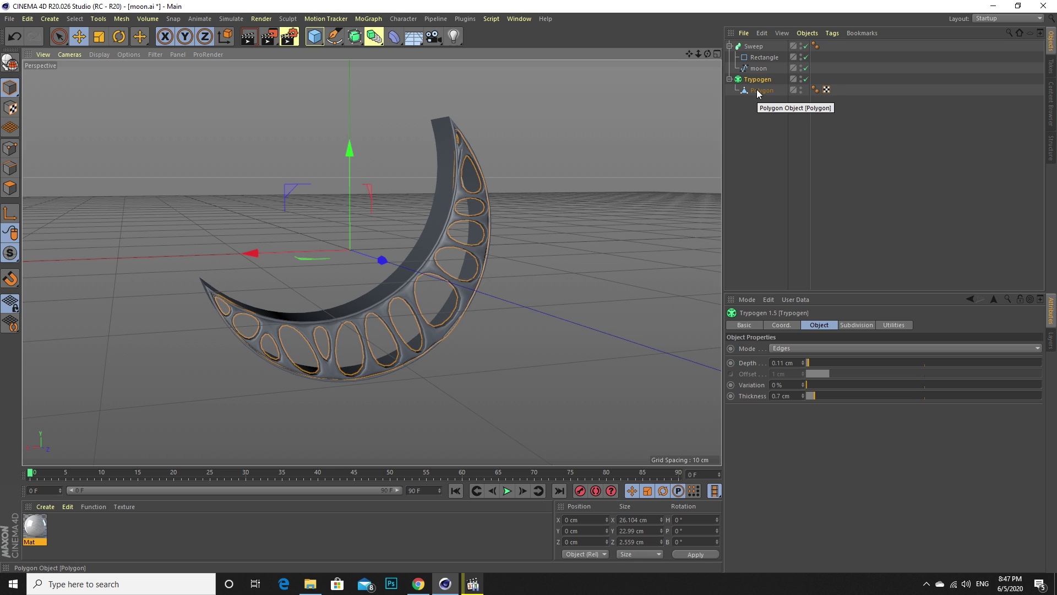
pyautogui.click(855, 325)
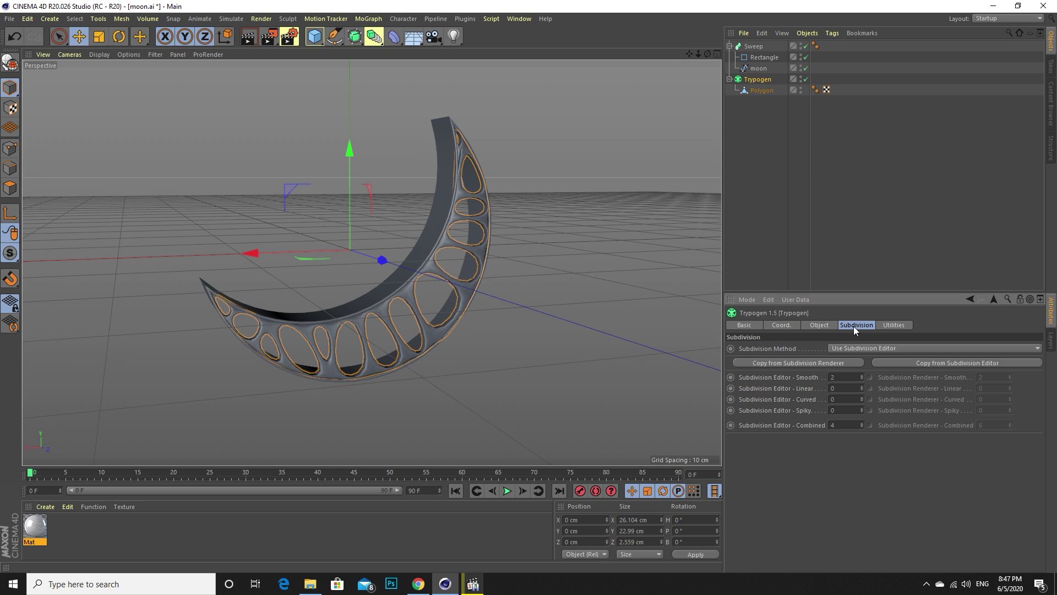
pyautogui.click(862, 375)
pyautogui.click(826, 189)
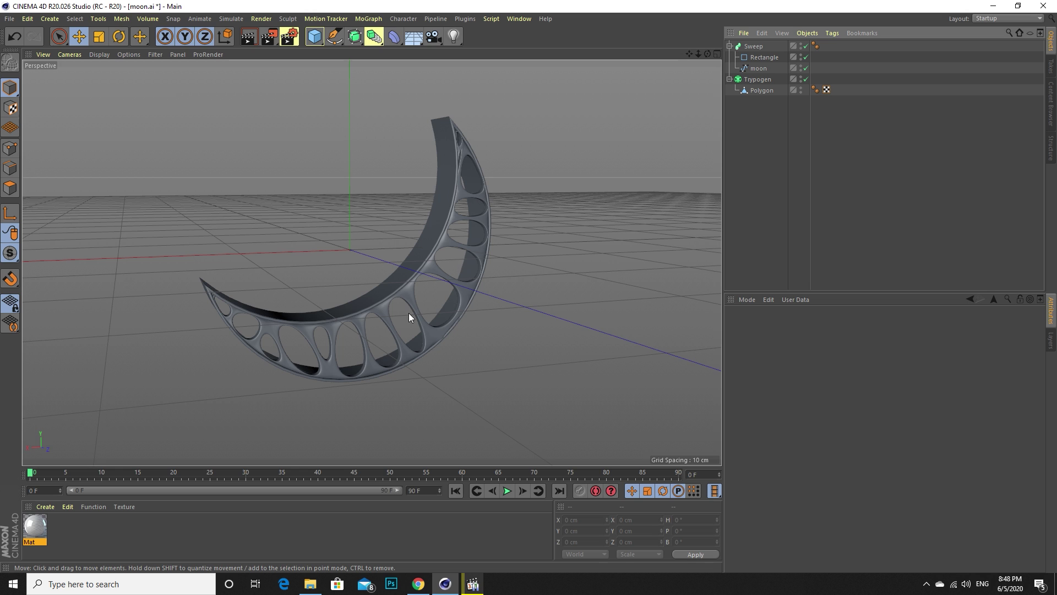
# Orbit the perforated Trypogen moon and its swept rim, viewing it from above and several angles.
pyautogui.moveTo(415, 315)
pyautogui.keyDown('alt'); pyautogui.mouseDown()
pyautogui.moveTo(408, 273)
pyautogui.moveTo(422, 229)
pyautogui.moveTo(391, 219)
pyautogui.moveTo(332, 233)
pyautogui.moveTo(326, 246)
pyautogui.moveTo(362, 266)
pyautogui.moveTo(320, 250)
pyautogui.moveTo(322, 267)
pyautogui.mouseUp(); pyautogui.keyUp('alt')
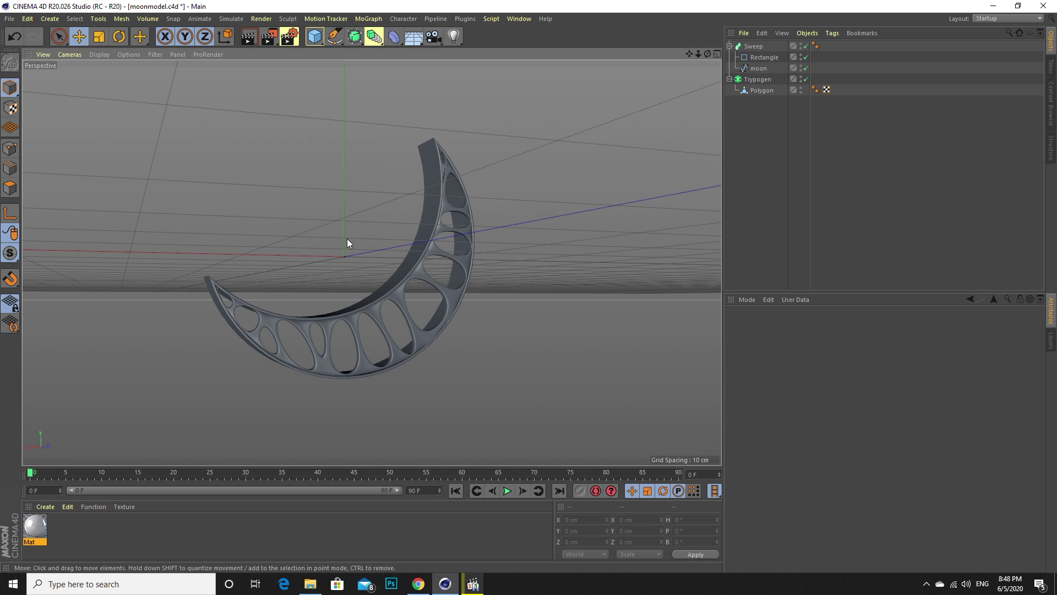
pyautogui.keyDown('alt'); pyautogui.moveTo(347, 241); pyautogui.dragTo(298, 245); pyautogui.keyUp('alt')
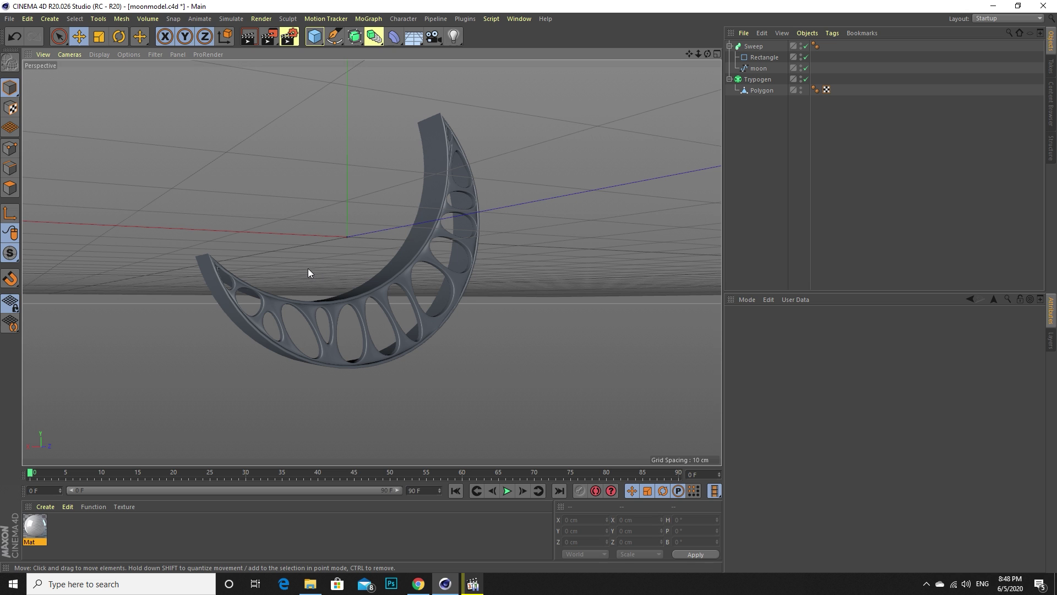
pyautogui.click(758, 139)
pyautogui.keyDown('alt'); pyautogui.moveTo(331, 249); pyautogui.dragTo(322, 240, button='middle'); pyautogui.keyUp('alt')
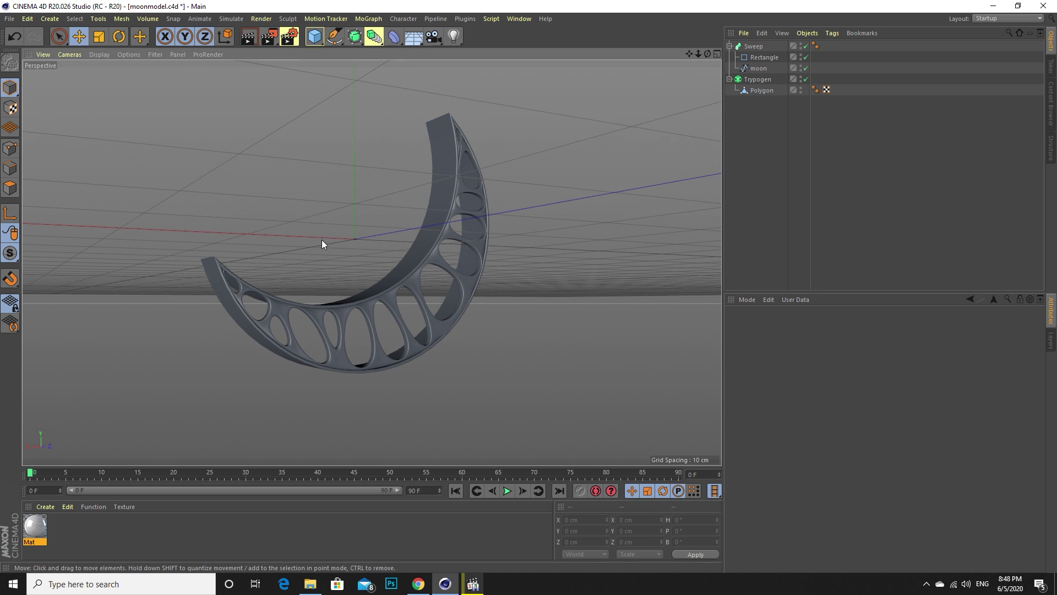
pyautogui.keyDown('alt'); pyautogui.moveTo(323, 242); pyautogui.dragTo(333, 289); pyautogui.keyUp('alt')
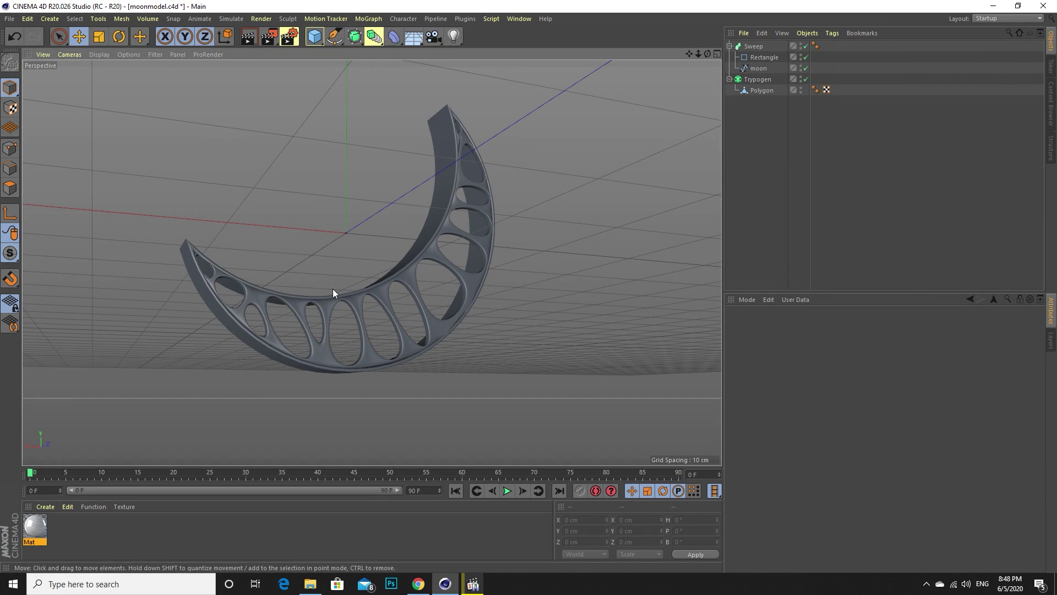